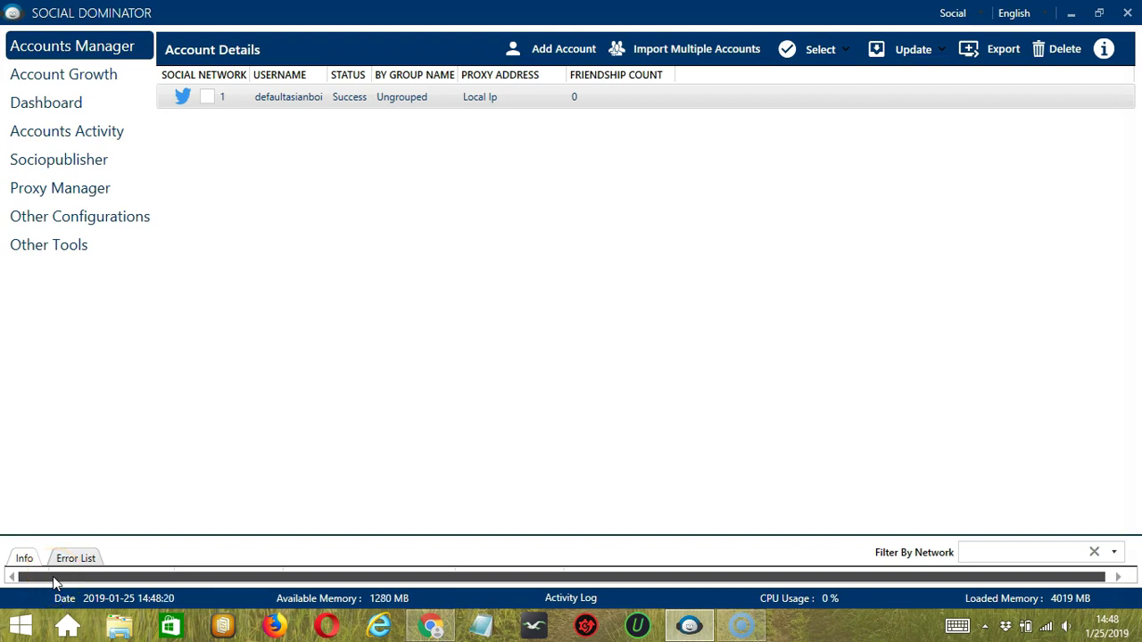
- Open the Twitter account's activity tools via Go to Tools in Accounts Manager
click(46, 567)
right_click(274, 104)
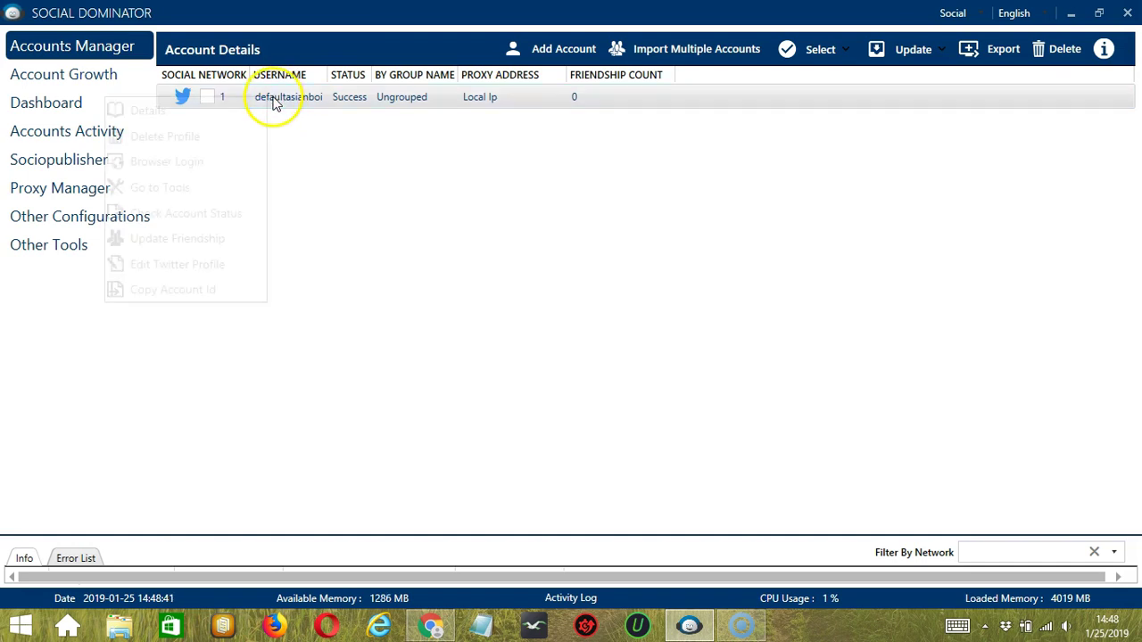
click(183, 188)
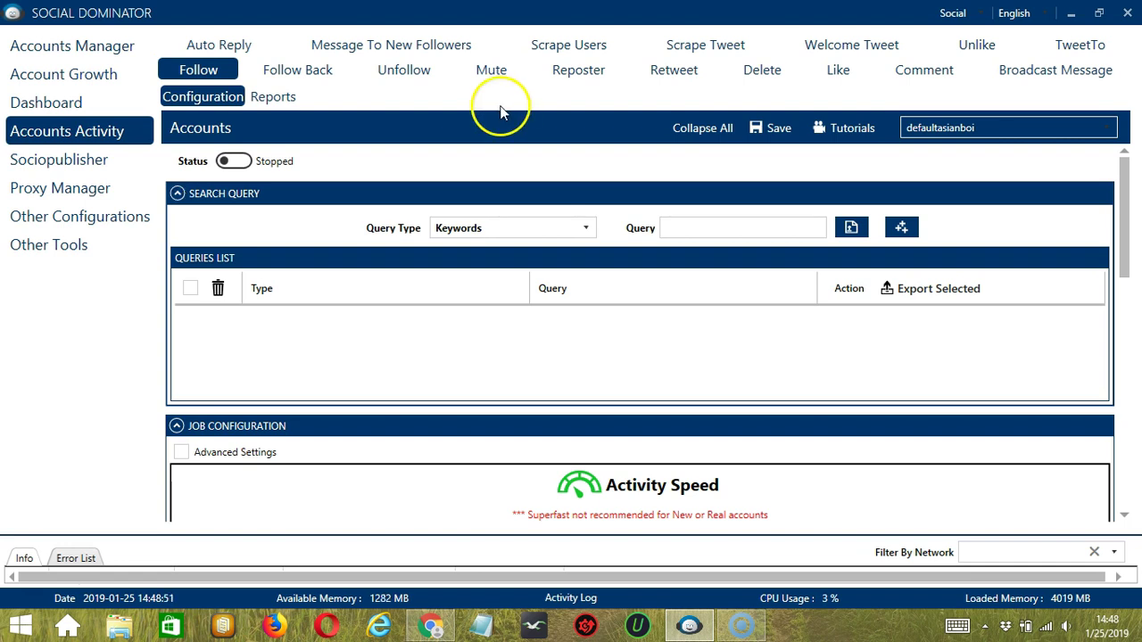
- Switch to the Comment tab in Accounts Activity for the Twitter account
click(921, 79)
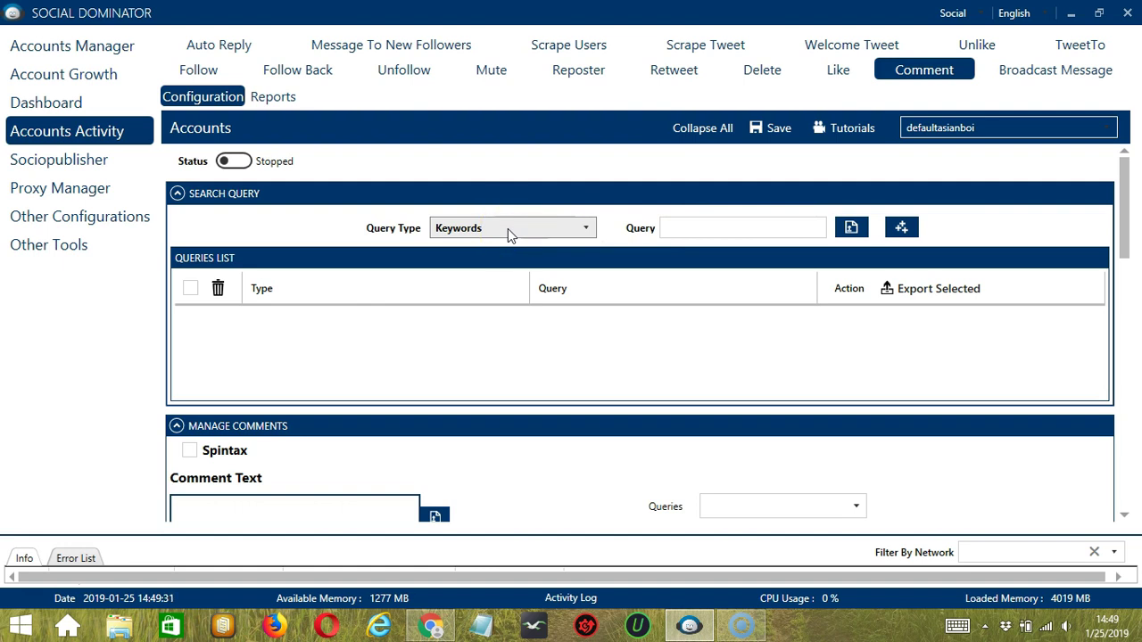
- Add 'foodies' as a Keywords query to the Comment queries list
click(588, 229)
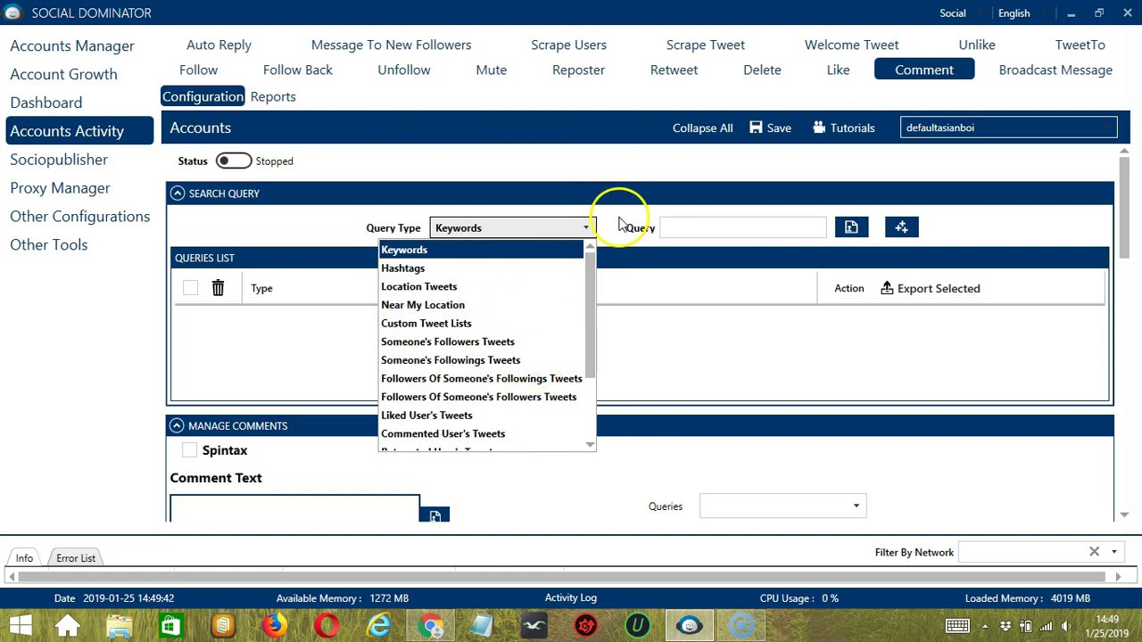
click(672, 229)
click(669, 227)
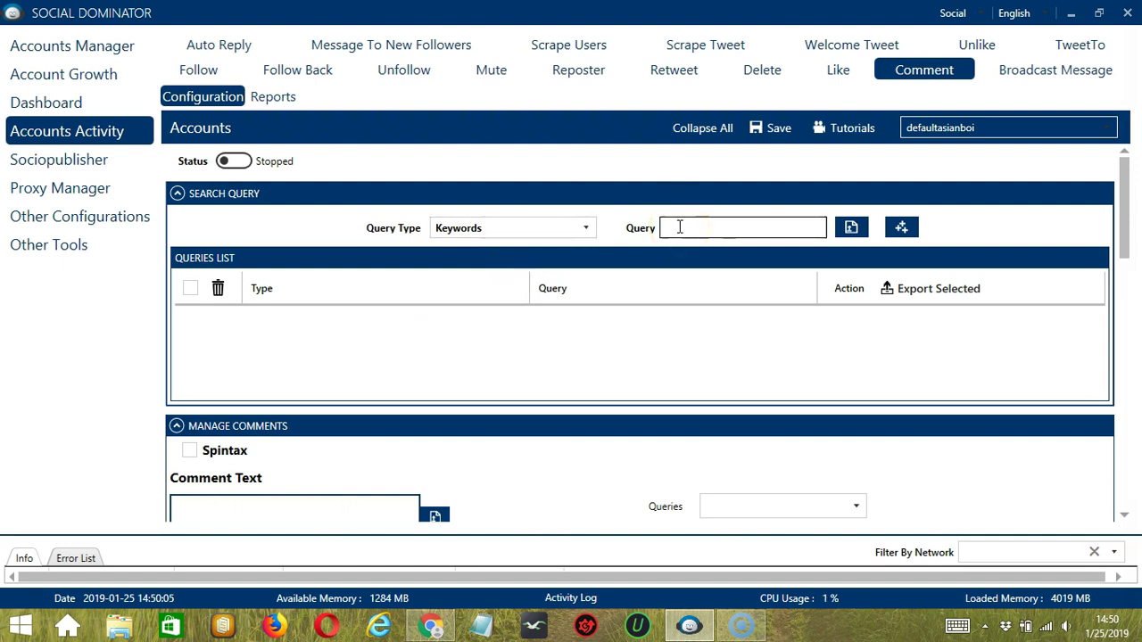
text(foodies)
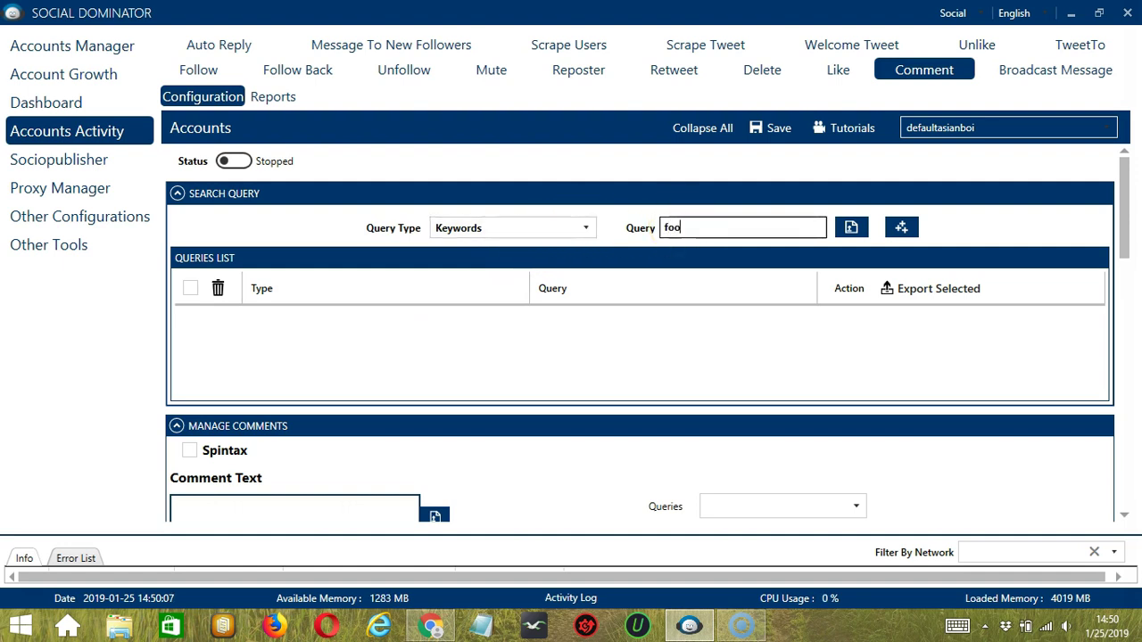
click(901, 227)
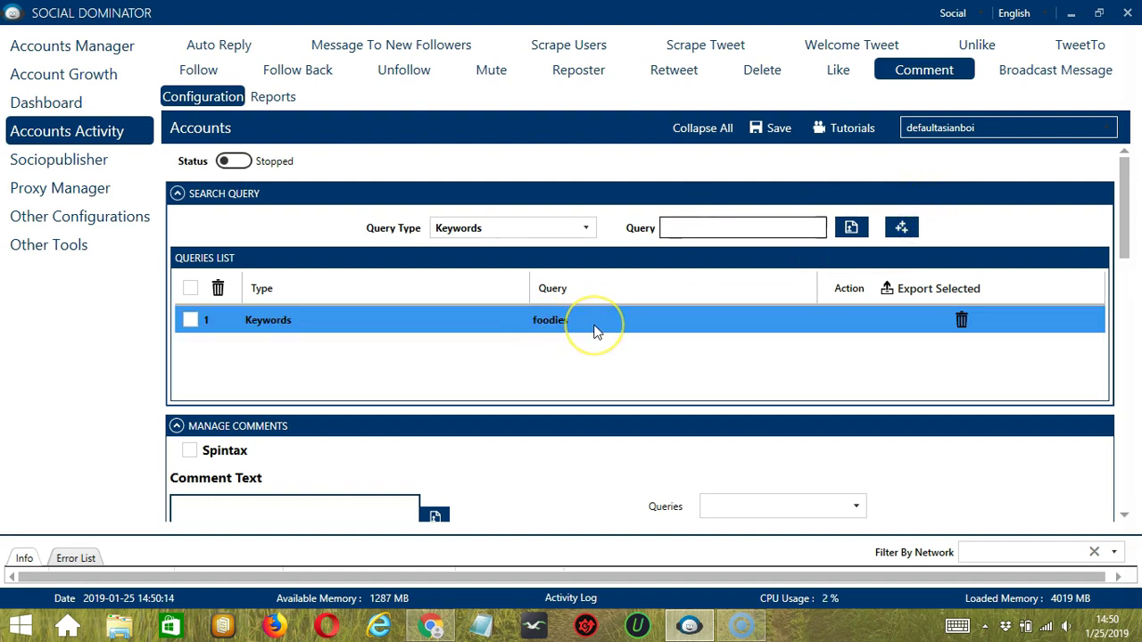
click(586, 326)
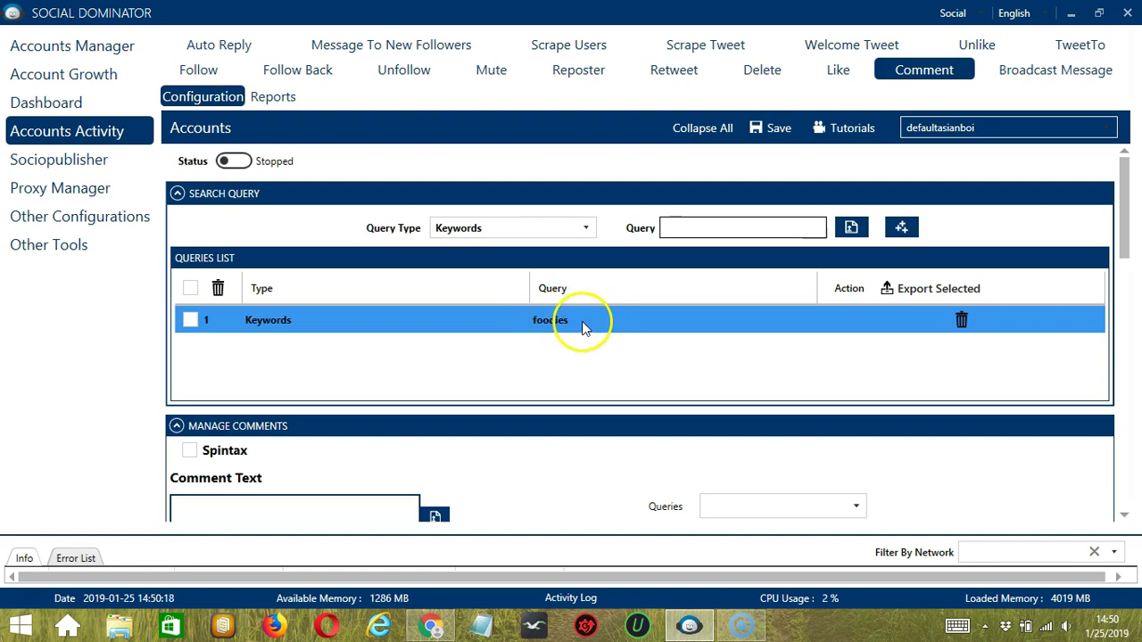
- Add '#dogs' as a Hashtags query to the Comment queries
click(585, 229)
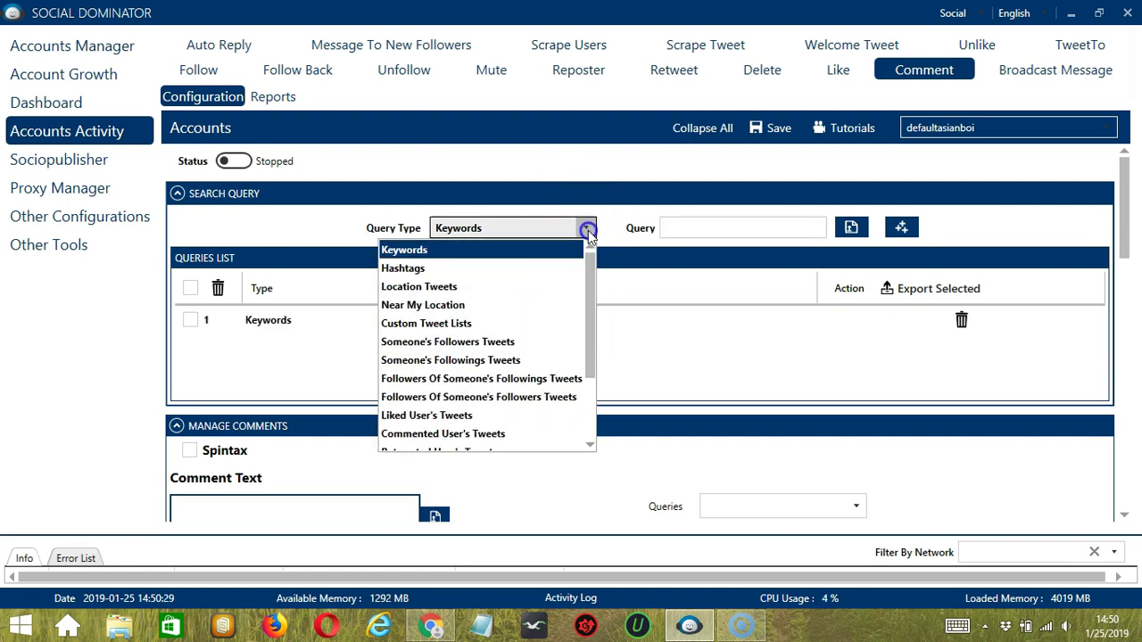
click(477, 276)
click(709, 230)
text(#dogs)
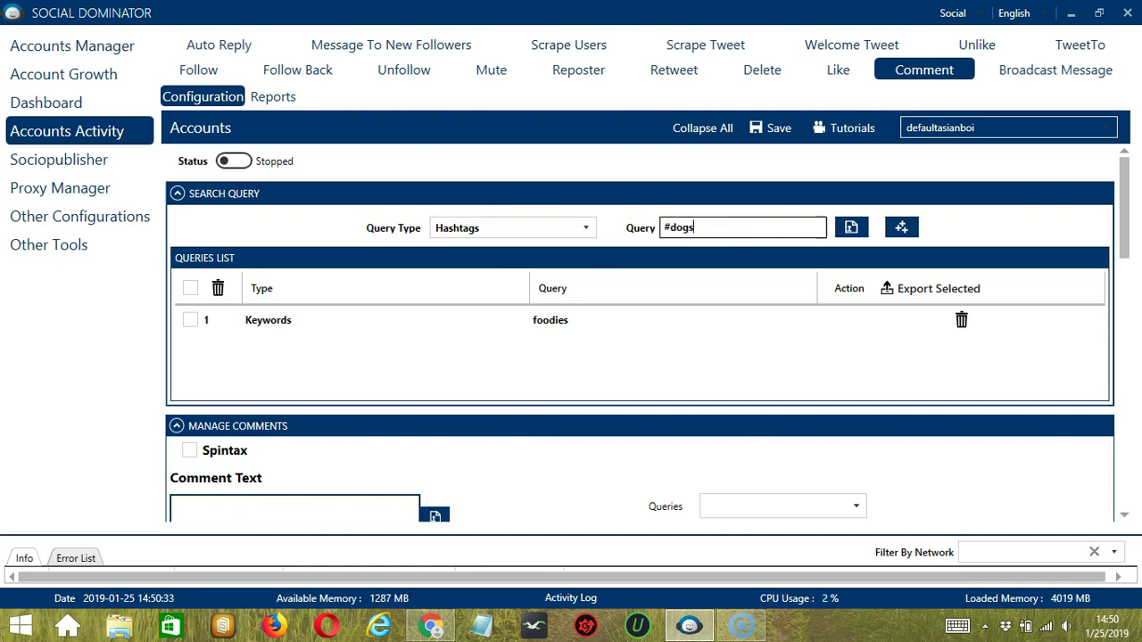
click(902, 227)
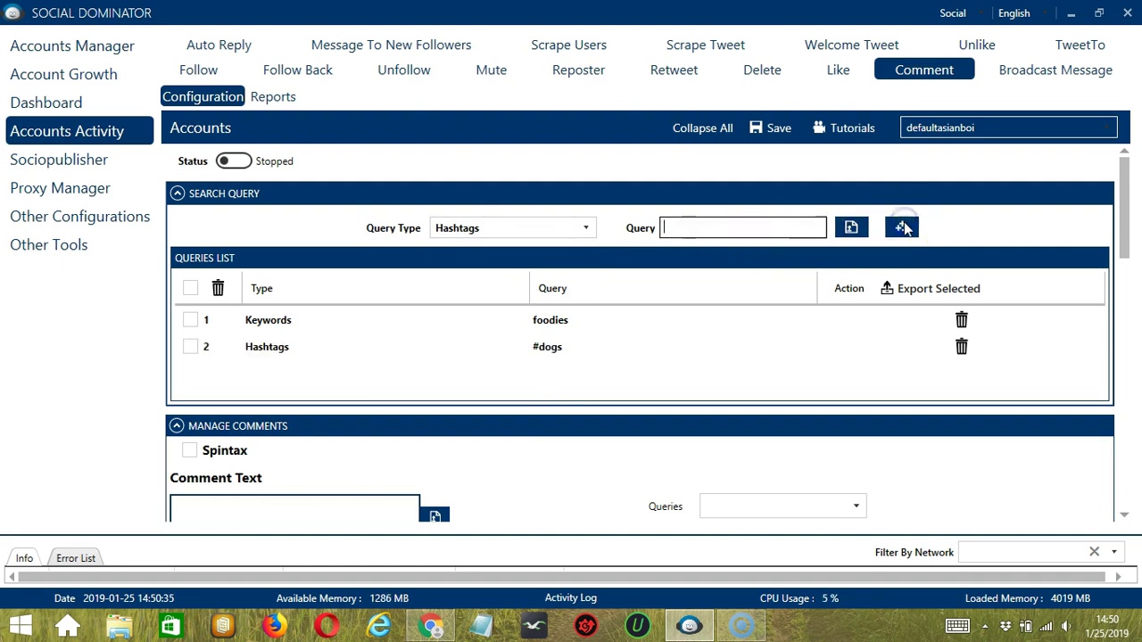
- Add 'games:tokyo:japan:15' as a Location Tweets query
click(542, 347)
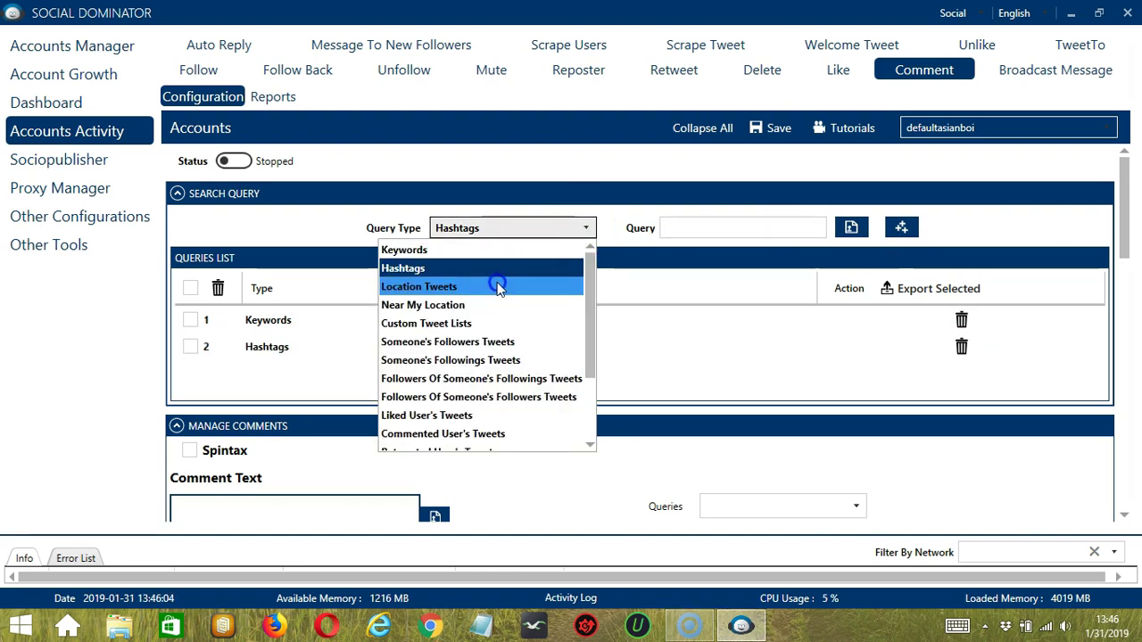
click(497, 286)
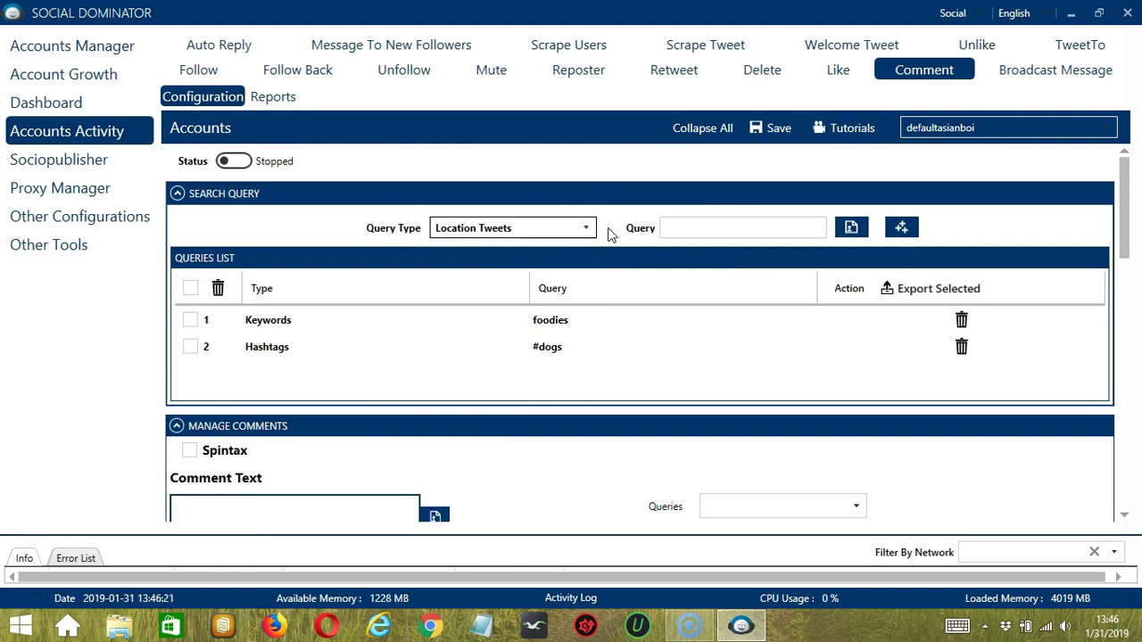
click(662, 227)
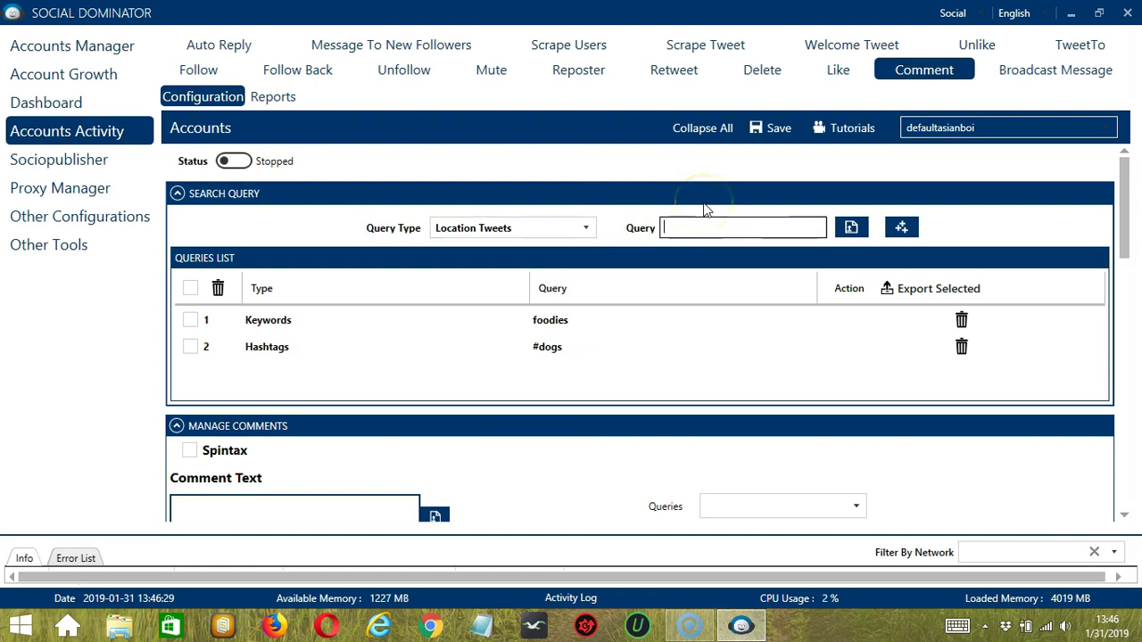
text(games:tokyo:japan:15)
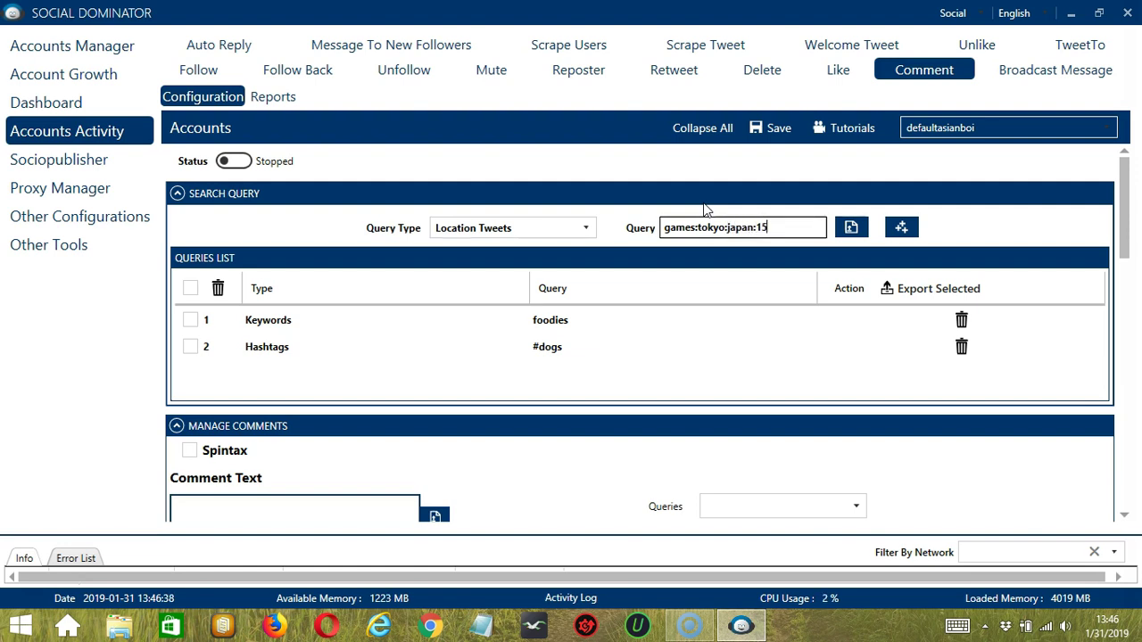
click(902, 229)
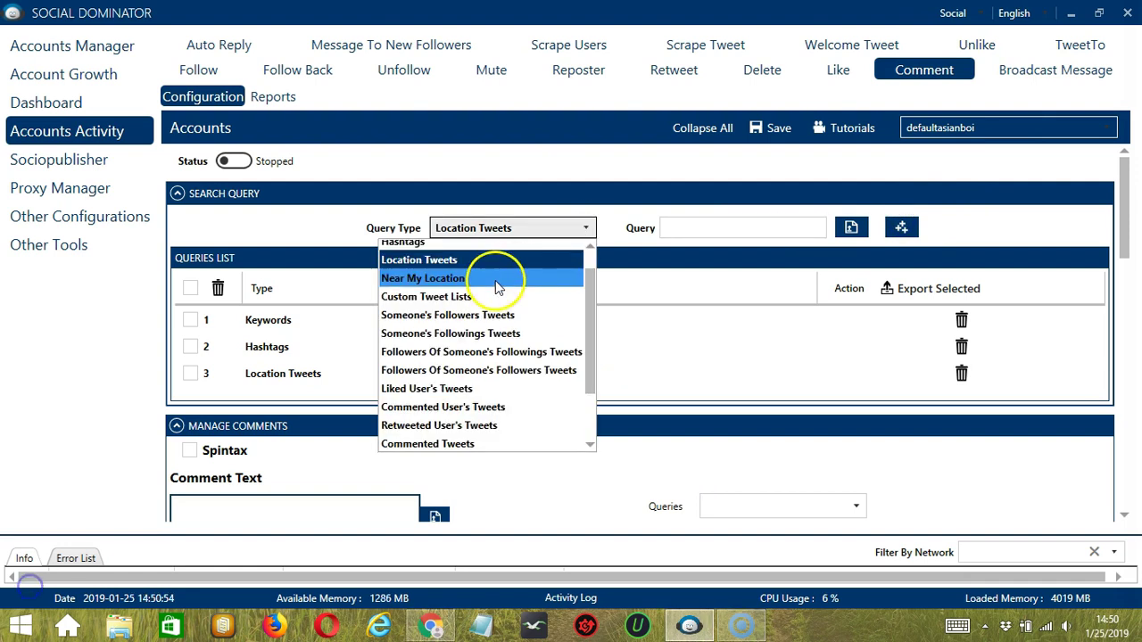
- Add 'dogs' as a Near My Location query to the Comment queries
click(492, 280)
click(720, 230)
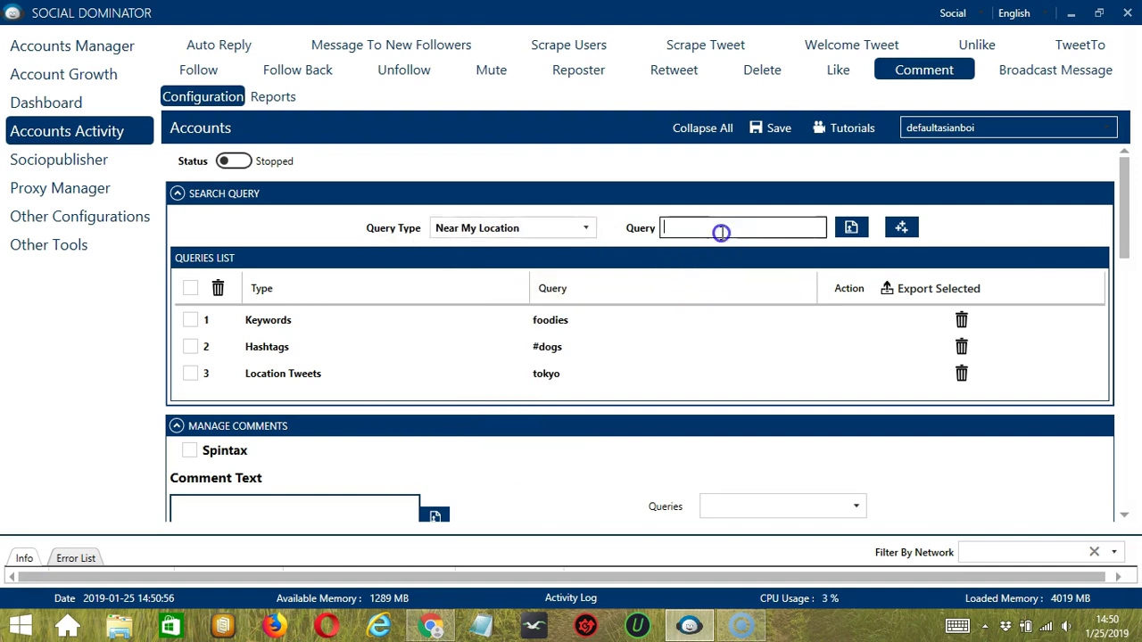
text(dogs)
click(900, 228)
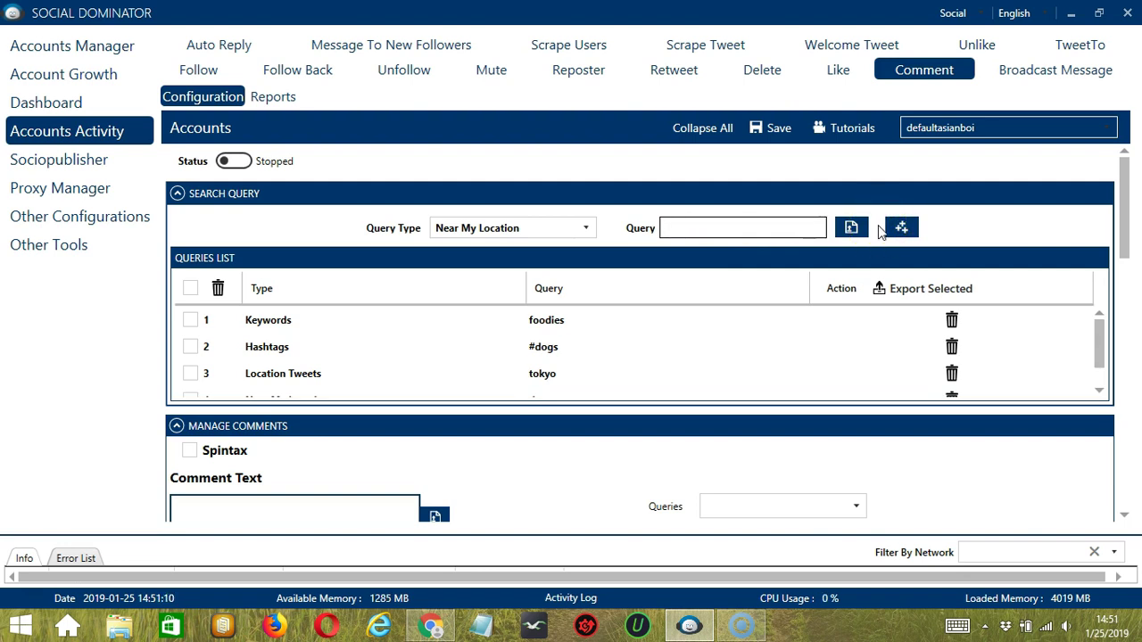
- Set Custom Tweet Lists as query type and copy the latest tweet's link from Twitter
scroll(576, 227, down, 1)
click(570, 231)
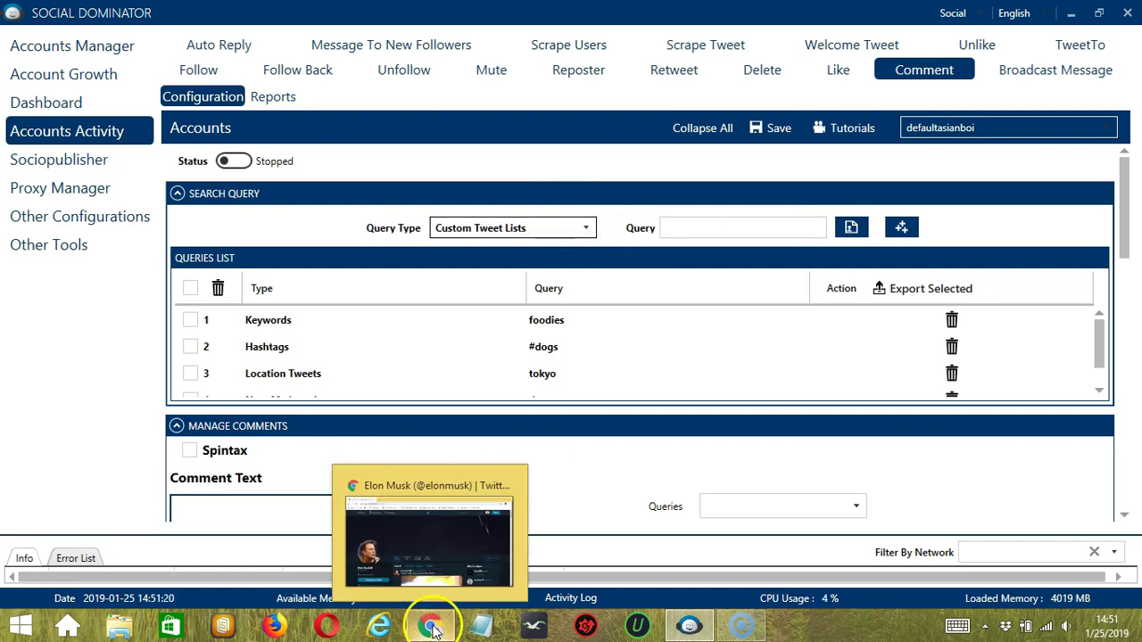
click(432, 626)
click(791, 457)
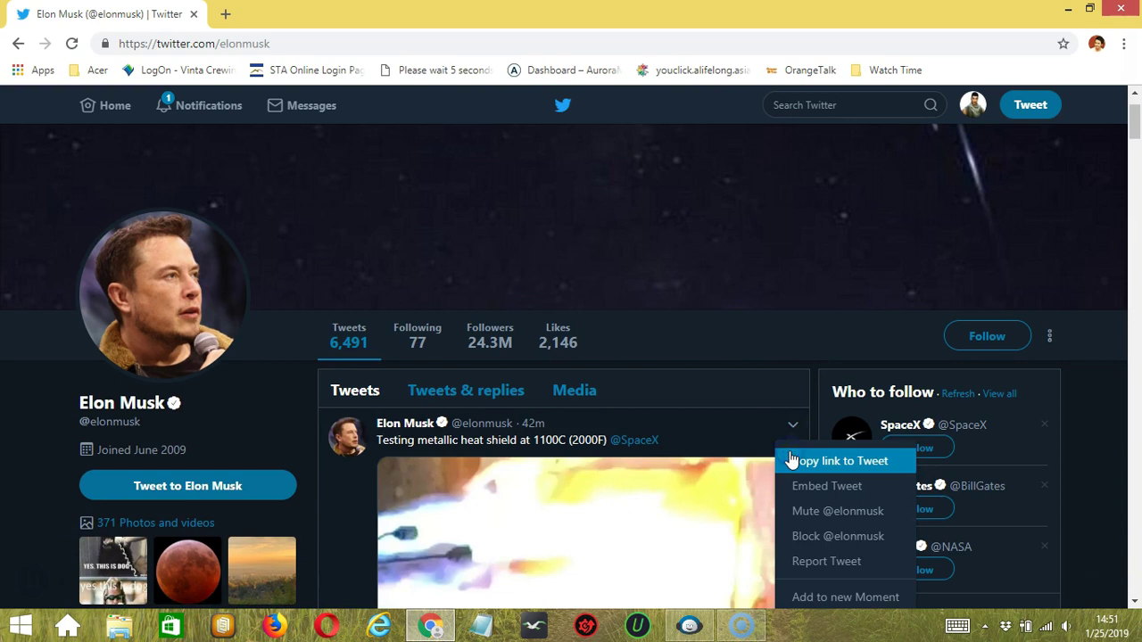
click(819, 462)
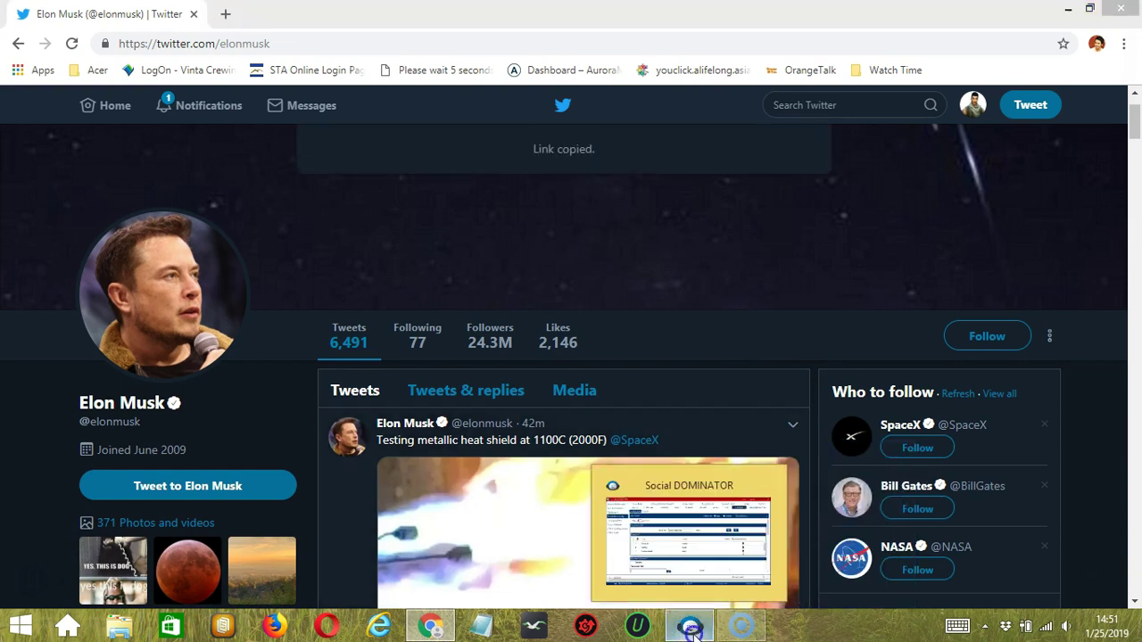
click(688, 626)
- Add the copied tweet link as a Custom Tweet Lists query
click(711, 227)
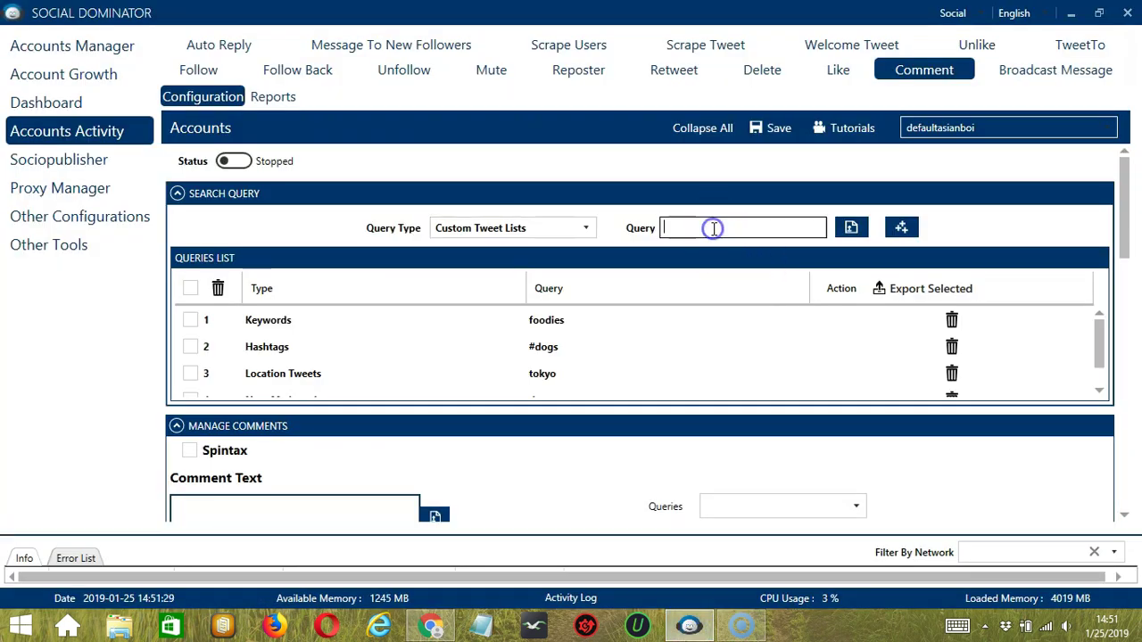
key(ctrl+v)
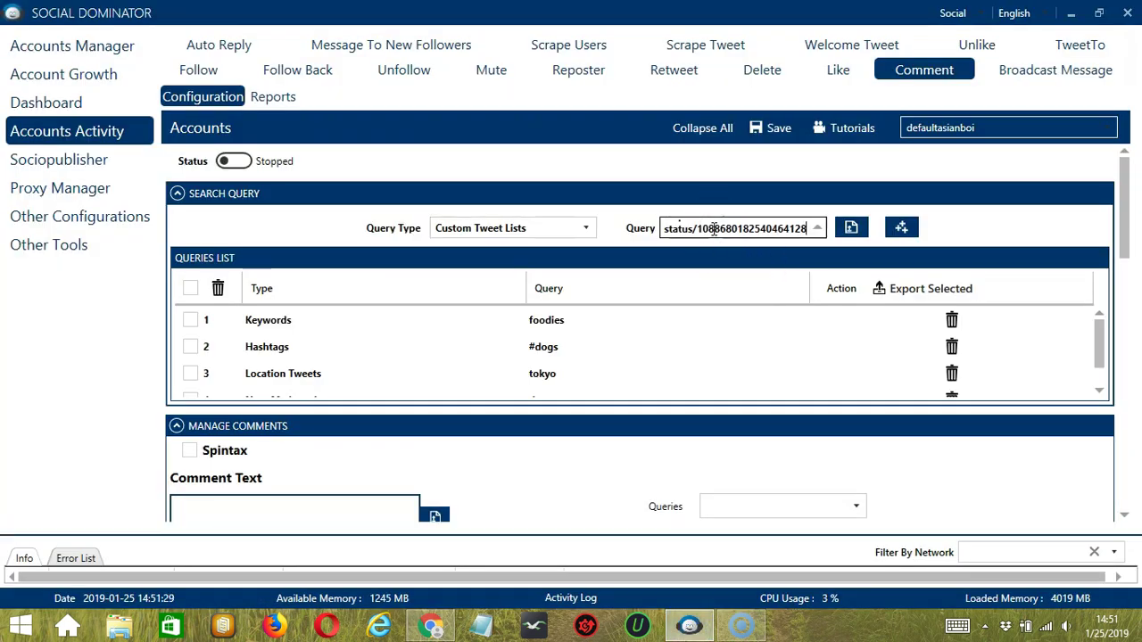
click(901, 228)
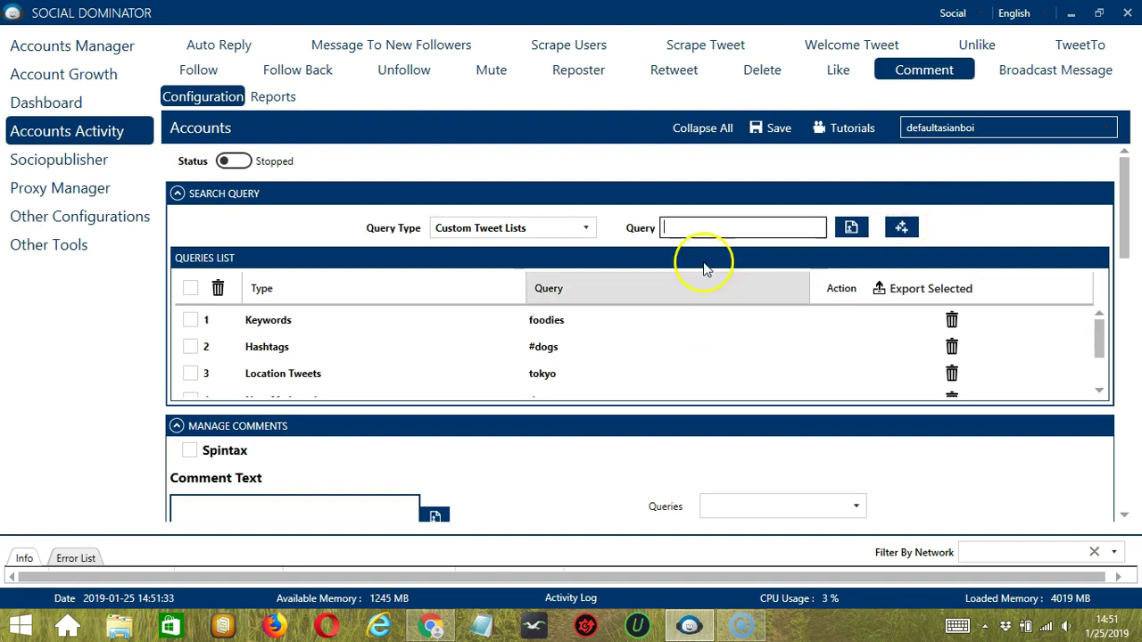
- Add 'elonmusk' as a Someone's Followers Tweets query
click(586, 229)
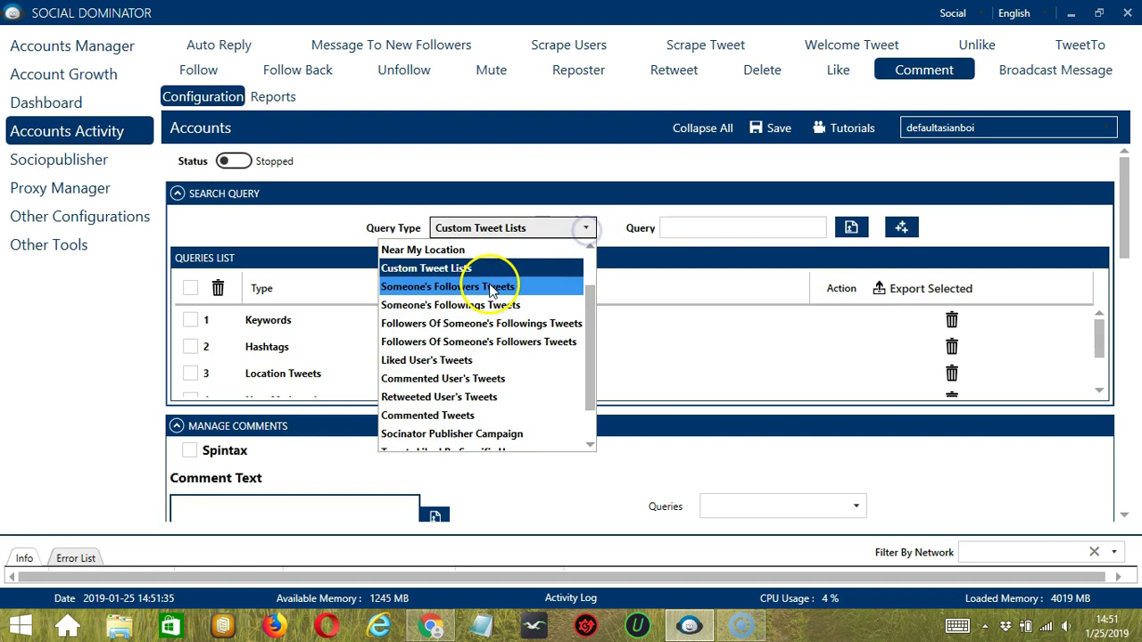
click(485, 291)
click(703, 226)
text(elonmusk)
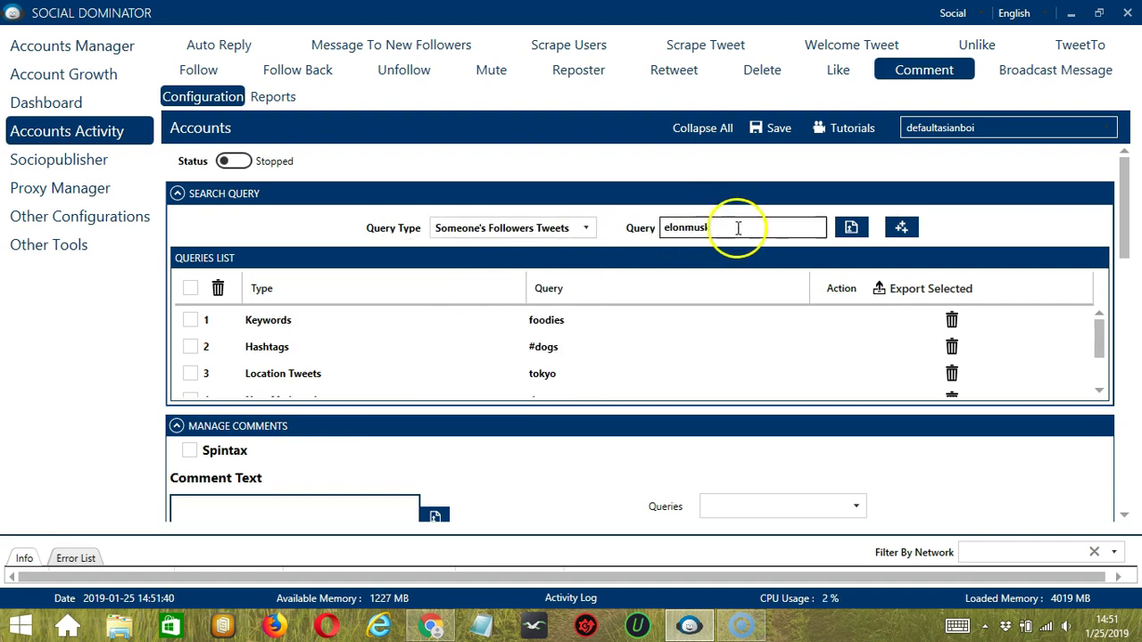
key(Return)
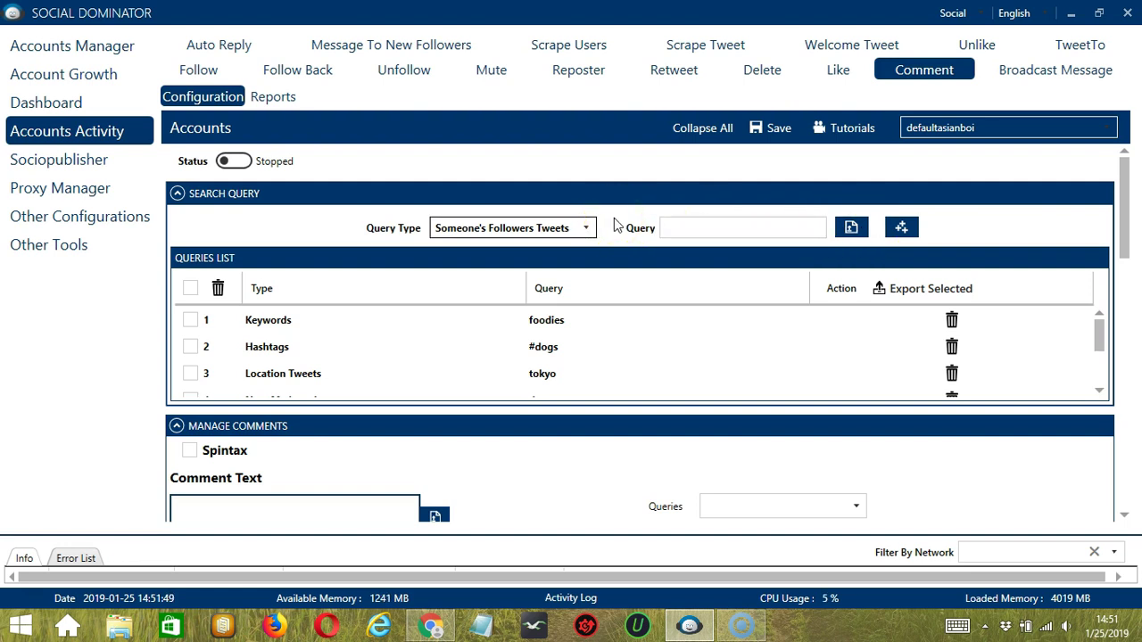
- Add 'elonmusk' as a Someone's Followings Tweets query
click(586, 228)
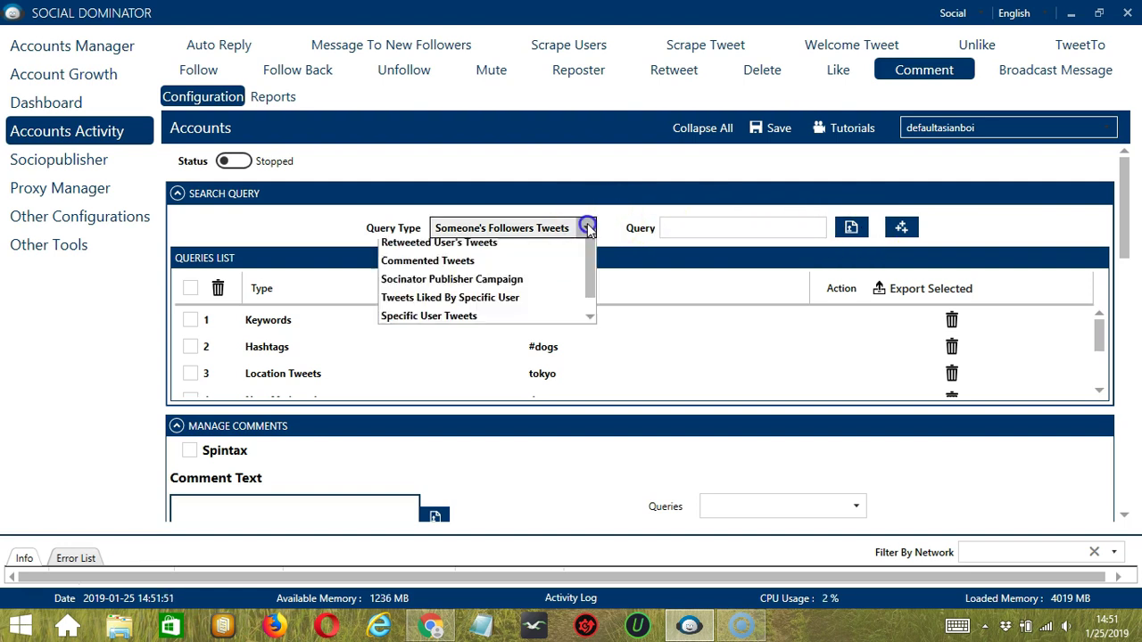
click(507, 293)
click(717, 230)
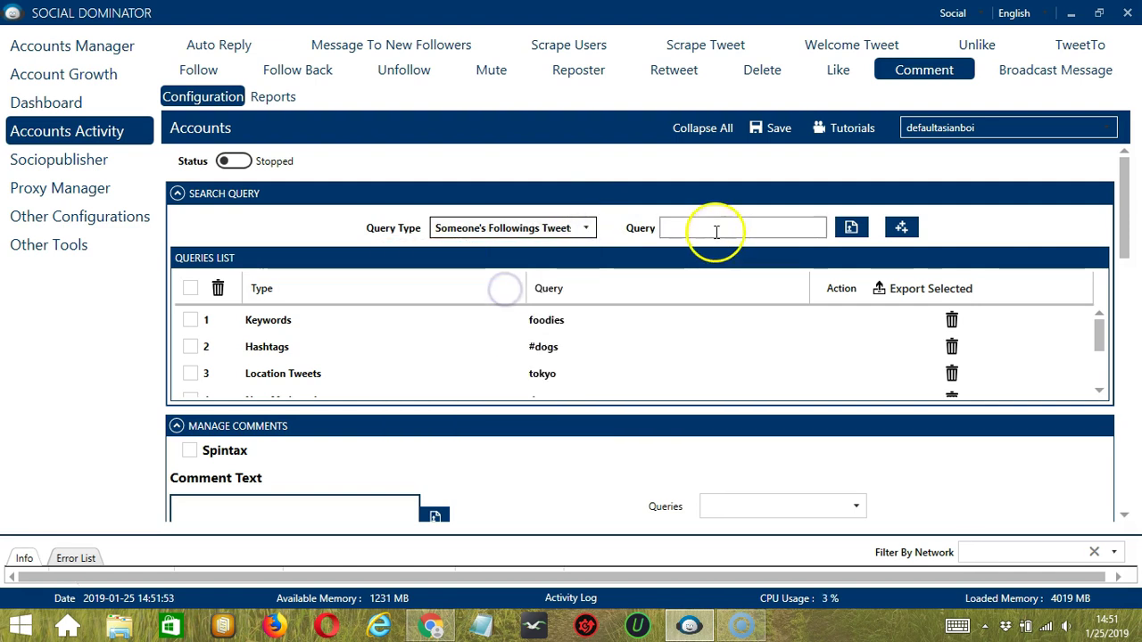
text(elonmusk)
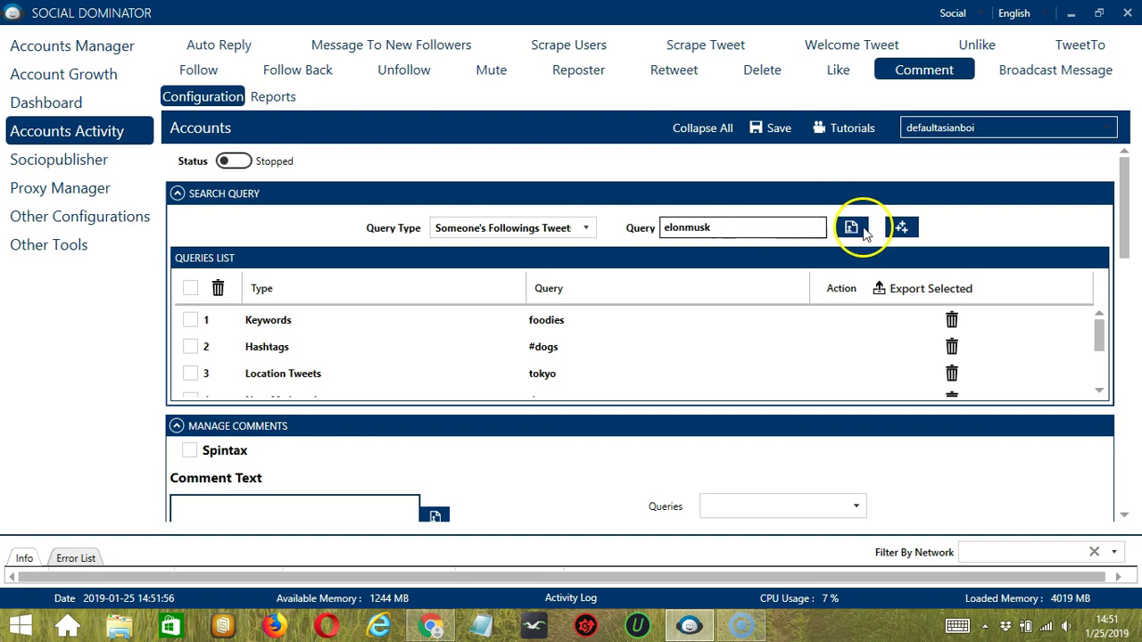
click(902, 229)
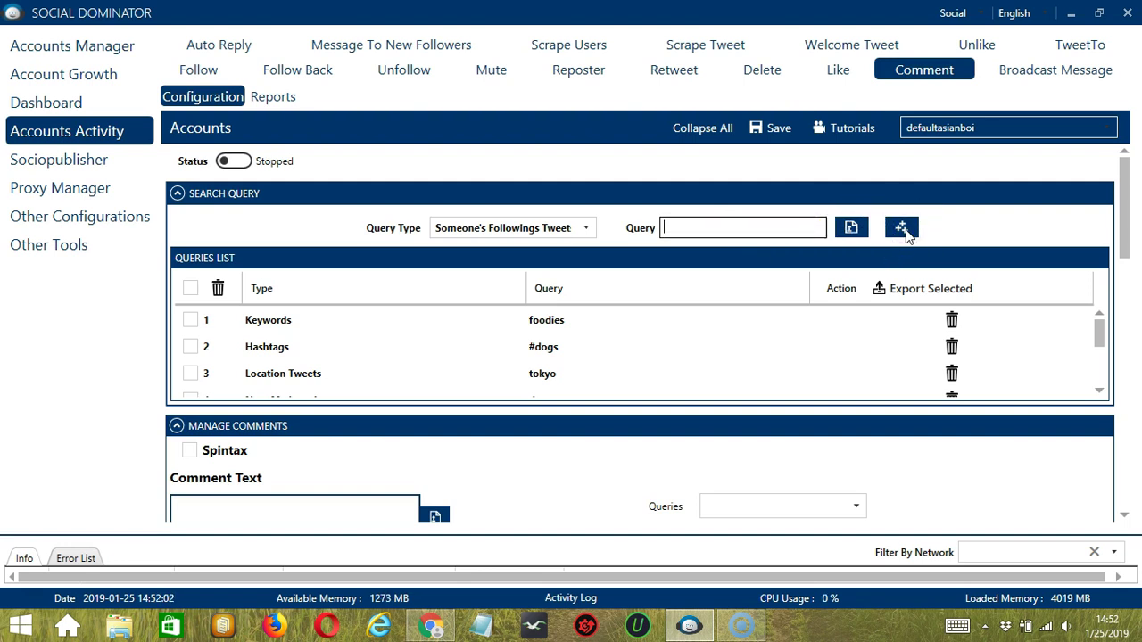
- Add 'elonmusk' as a Followers Of Someone's Followings Tweets query
click(585, 228)
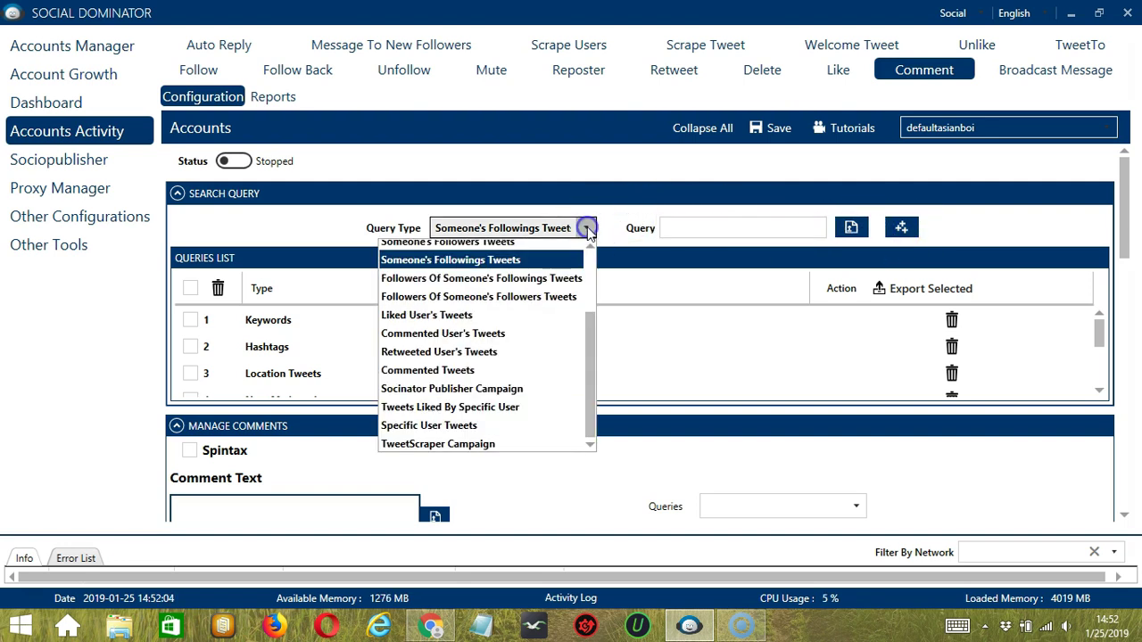
click(510, 286)
click(721, 231)
text(elonm)
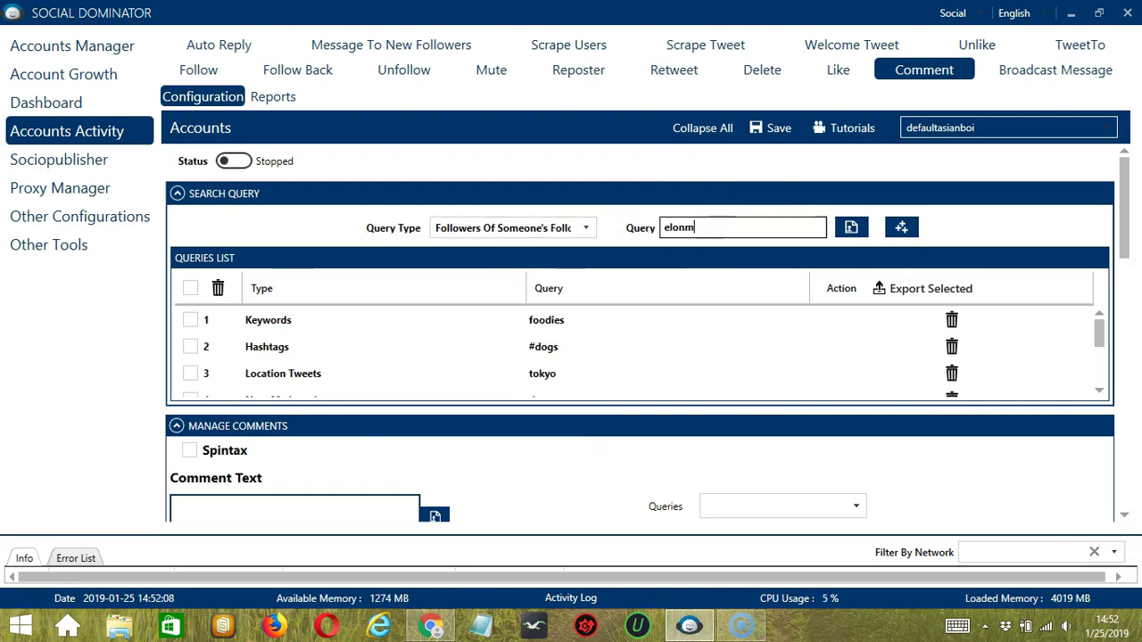
click(902, 228)
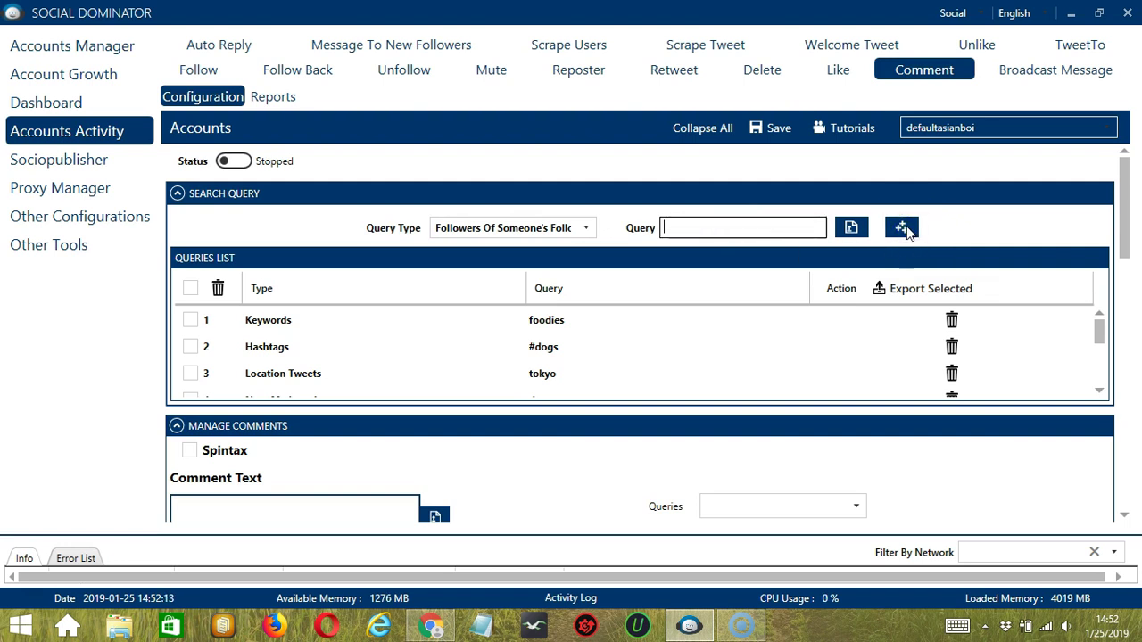
- Add 'elonmusk' as a Followers Of Someone's Followers Tweets query
click(589, 229)
click(524, 305)
click(675, 227)
text(elonmusk)
click(905, 230)
click(571, 226)
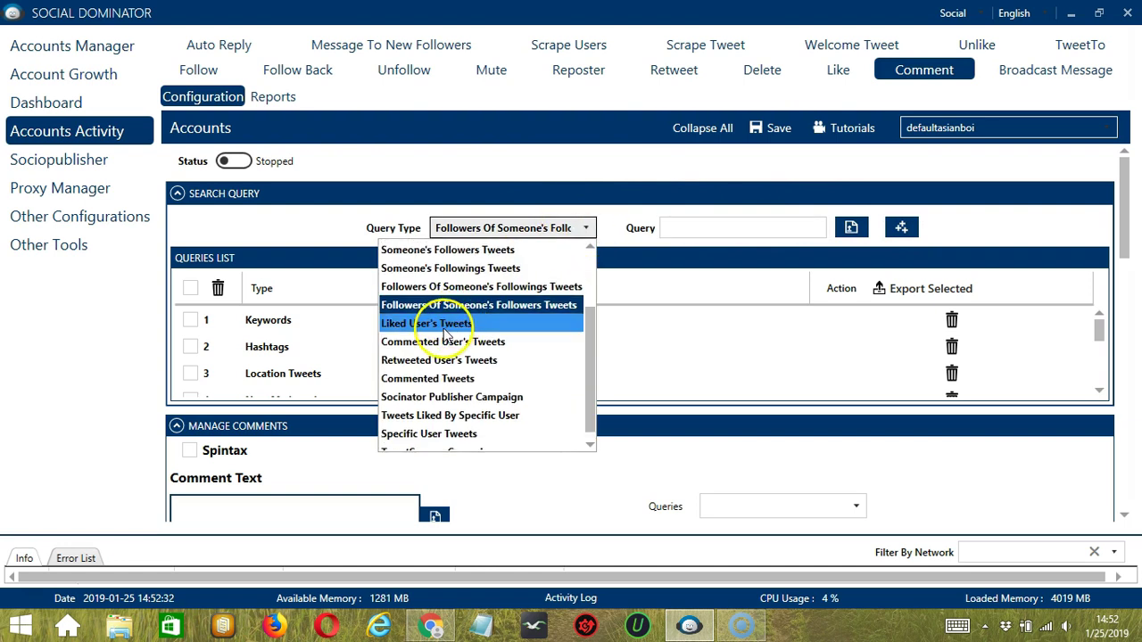
- Add the tweet link as Liked User's Tweets and Commented User's Tweets queries
click(442, 326)
click(736, 227)
key(ctrl+v)
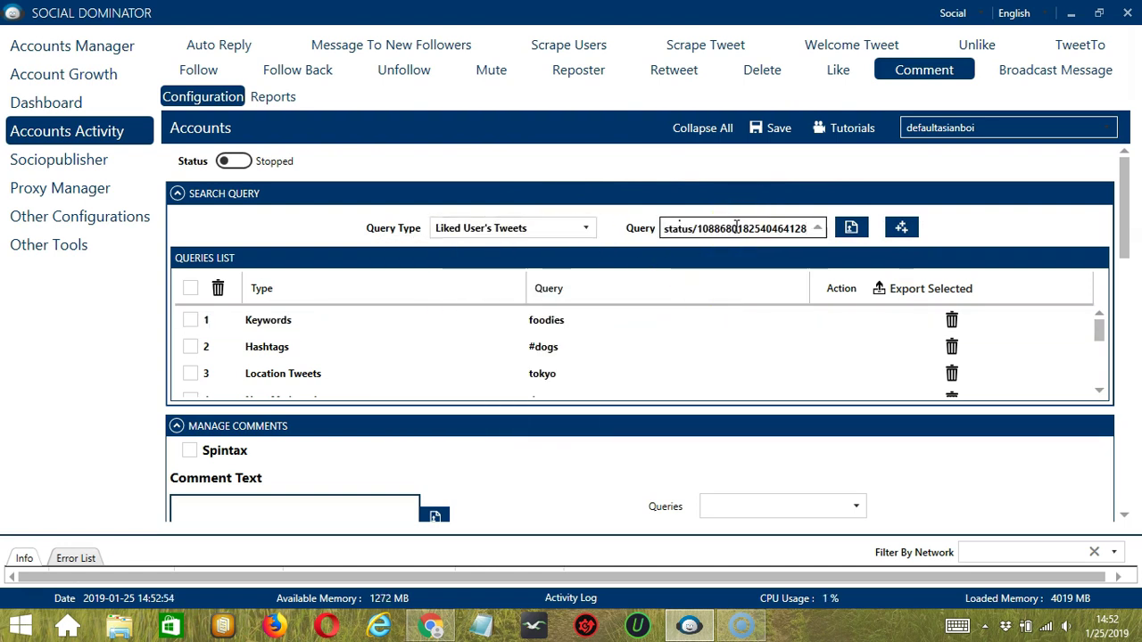
click(900, 228)
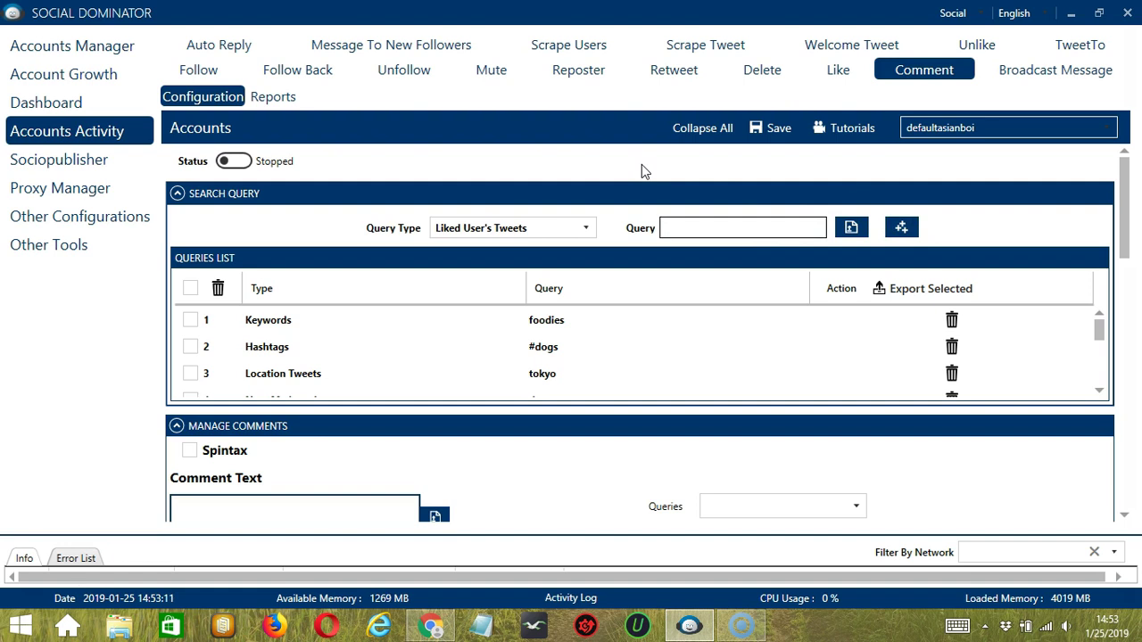
click(584, 227)
click(452, 344)
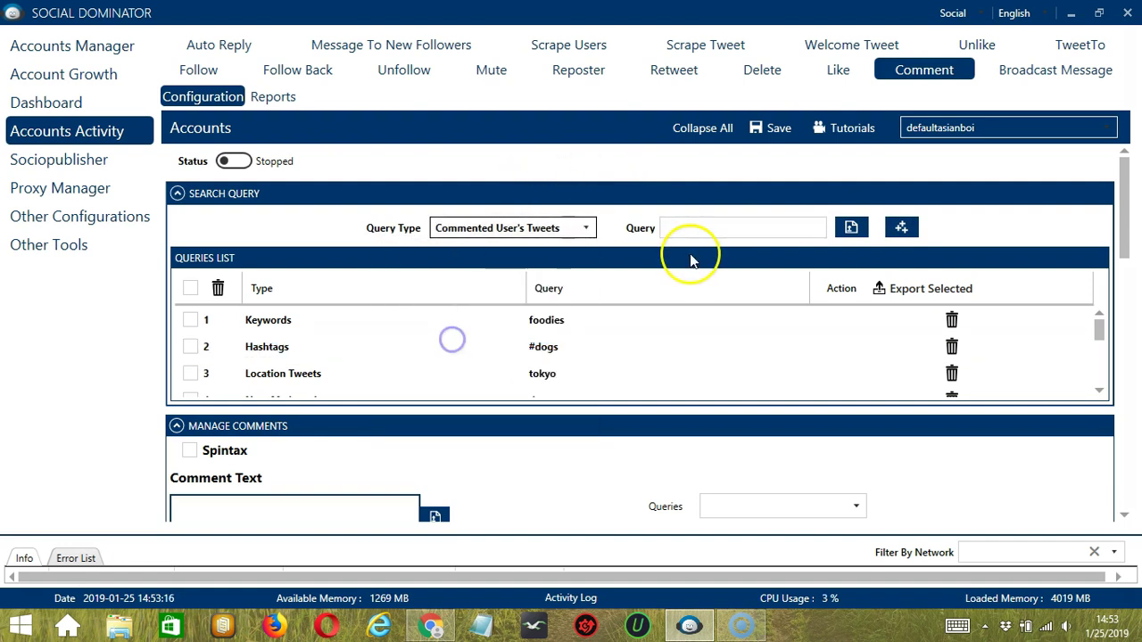
click(705, 225)
key(ctrl+v)
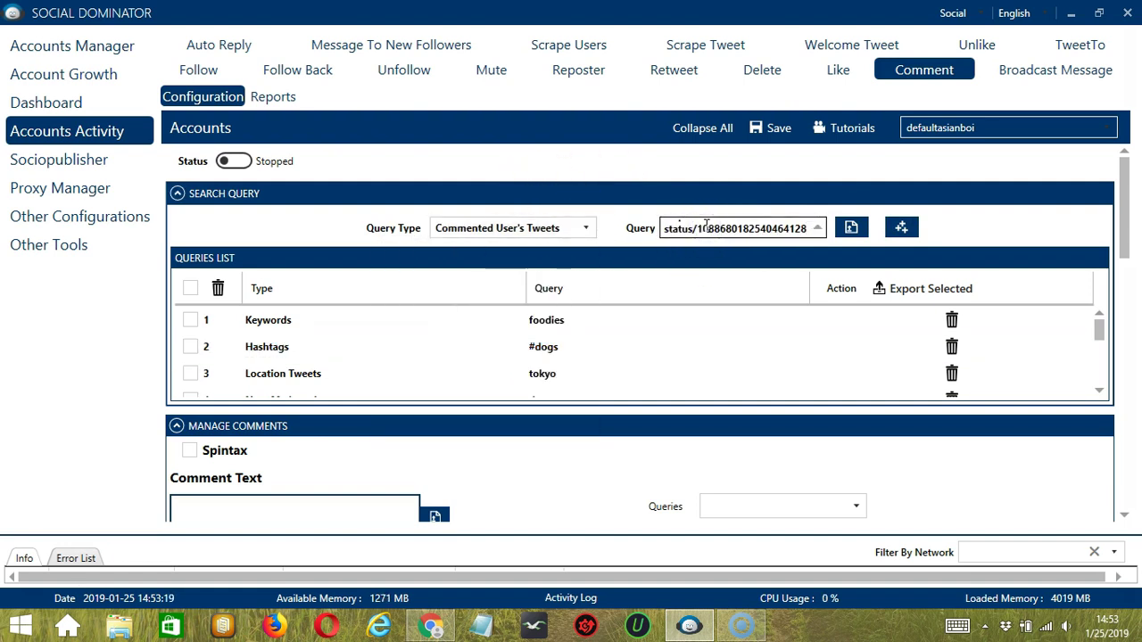
click(895, 231)
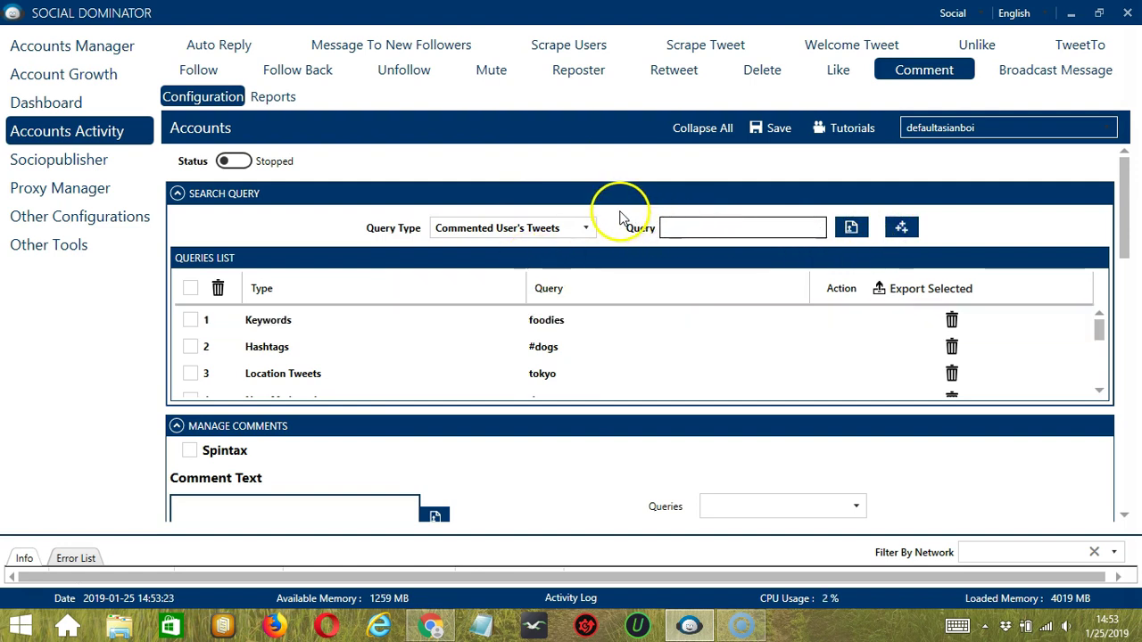
- Add the tweet link as Retweeted User's Tweets and Commented Tweets queries
click(586, 227)
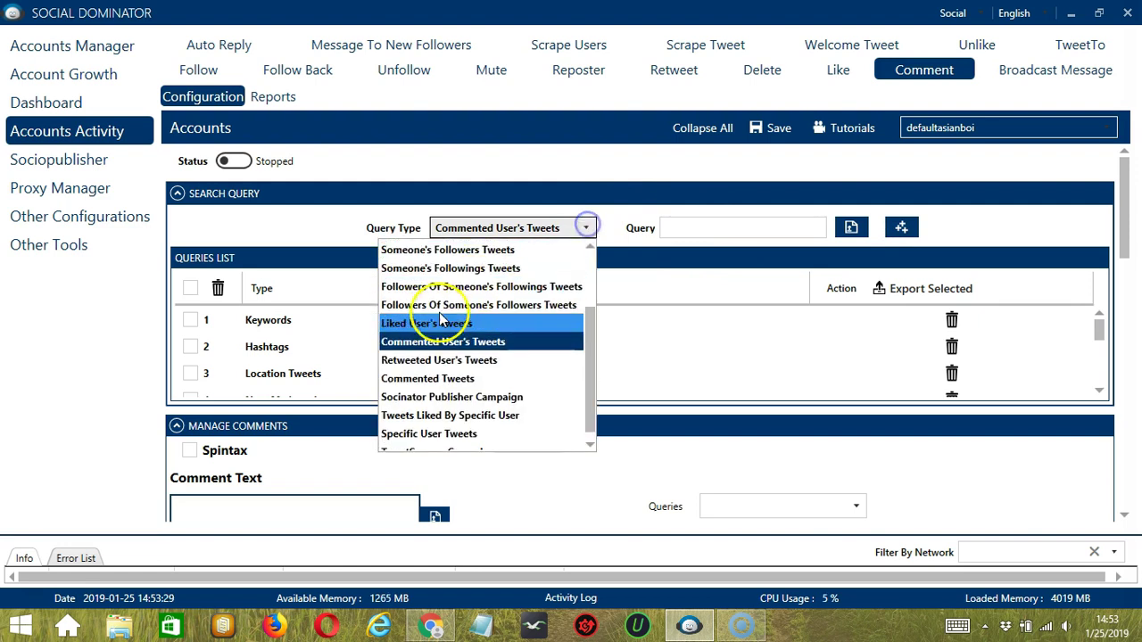
click(443, 359)
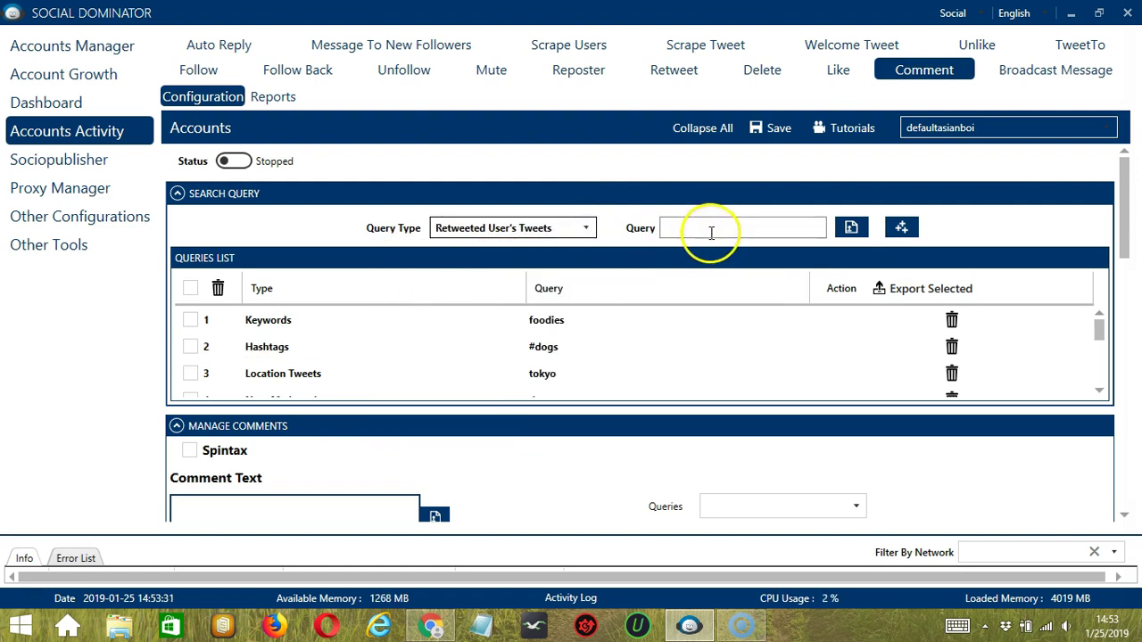
click(711, 232)
key(ctrl+v)
click(899, 229)
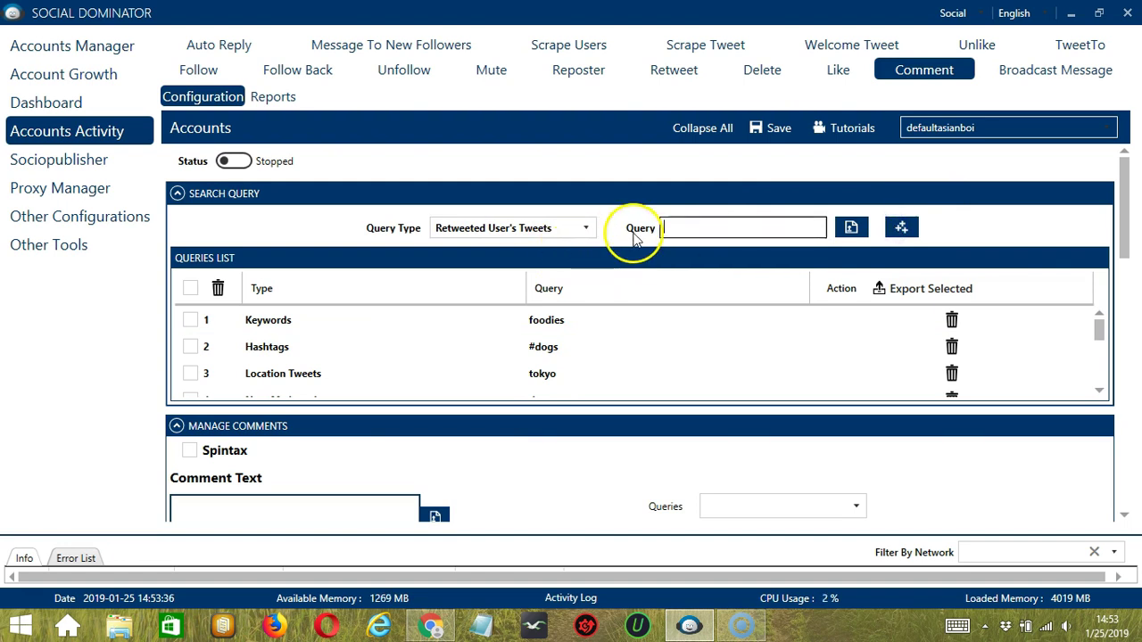
click(586, 229)
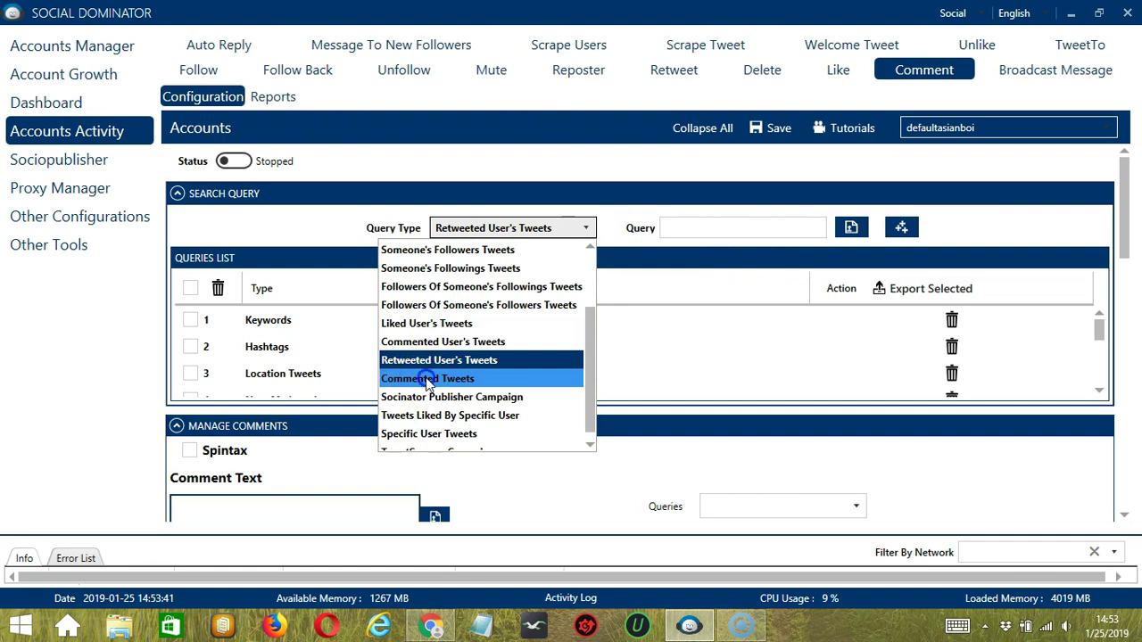
click(427, 378)
click(772, 229)
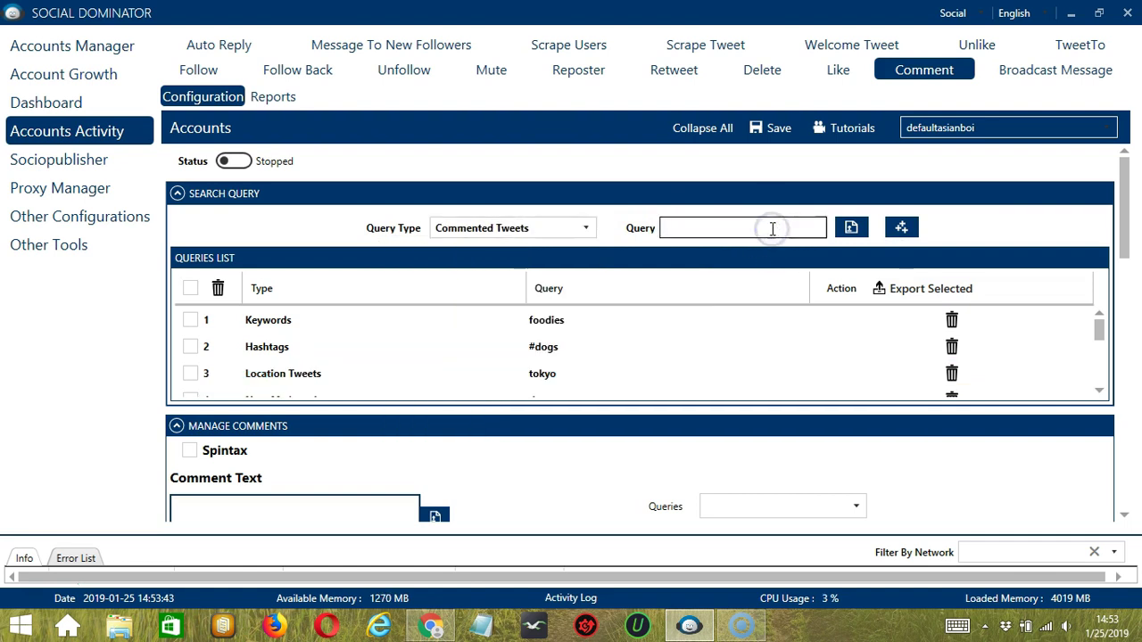
key(ctrl+v)
click(902, 229)
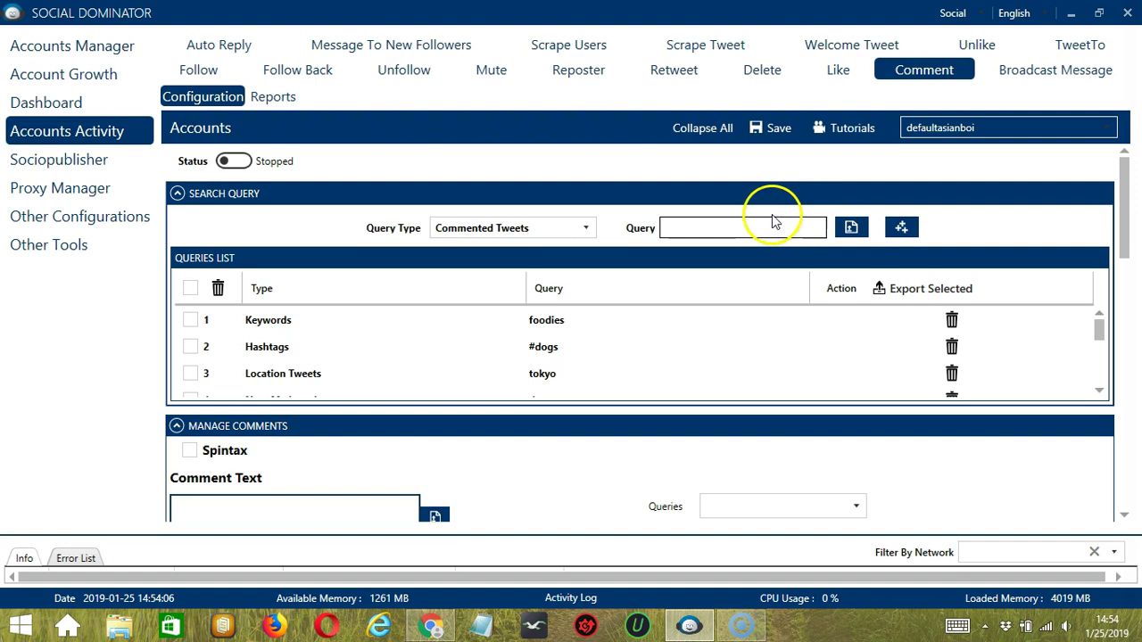
- Add 'elonmusk' as a Tweets Liked By Specific User query
click(586, 228)
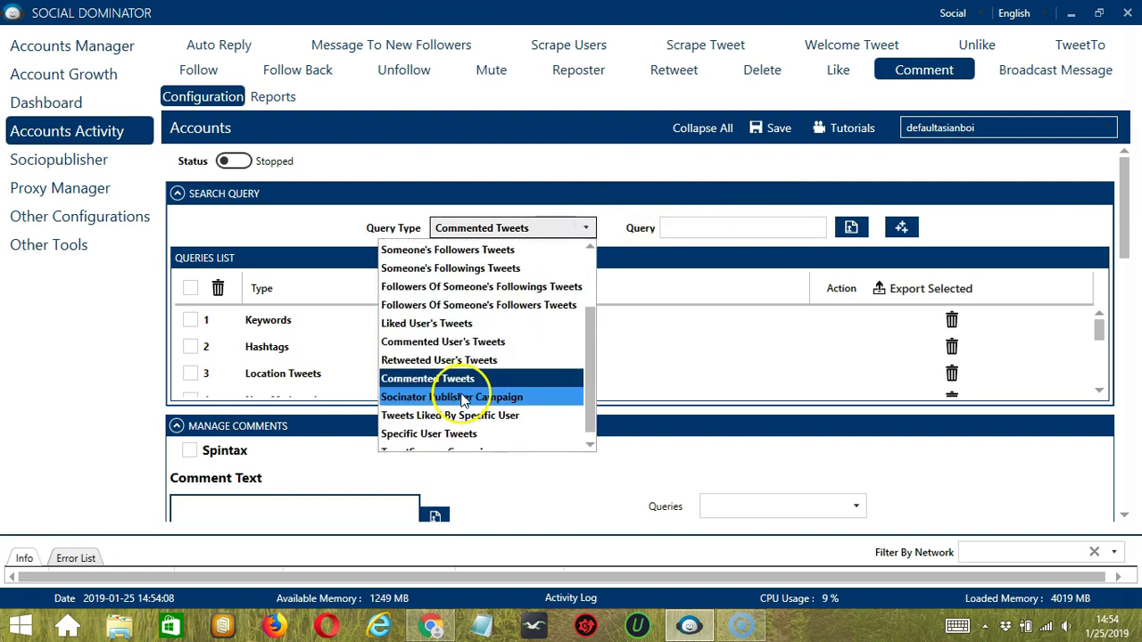
click(458, 396)
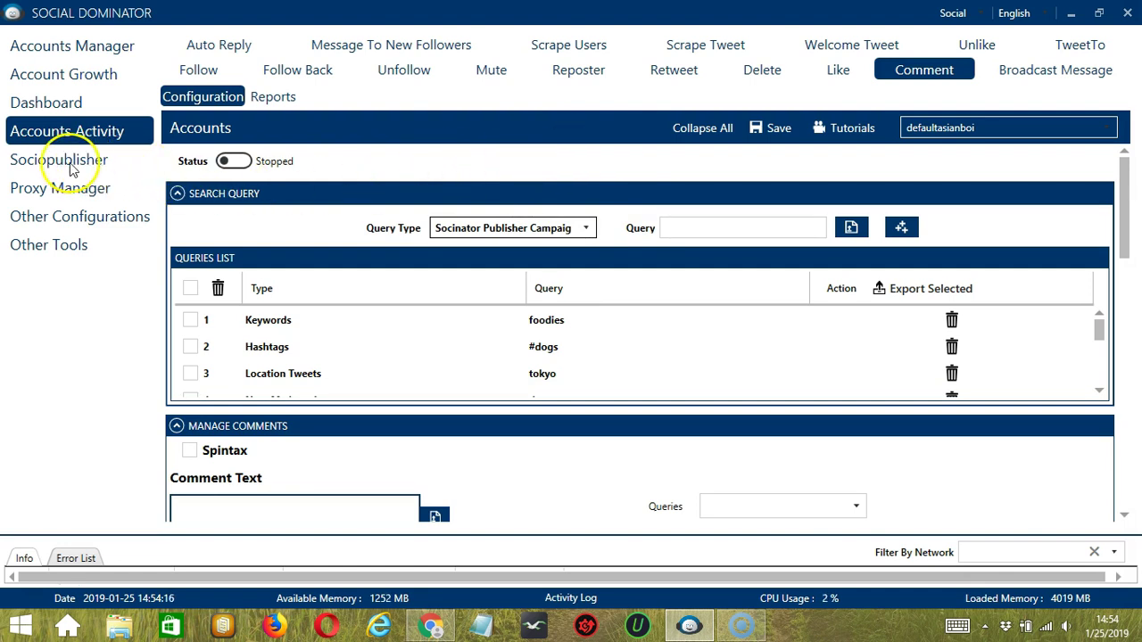
click(446, 228)
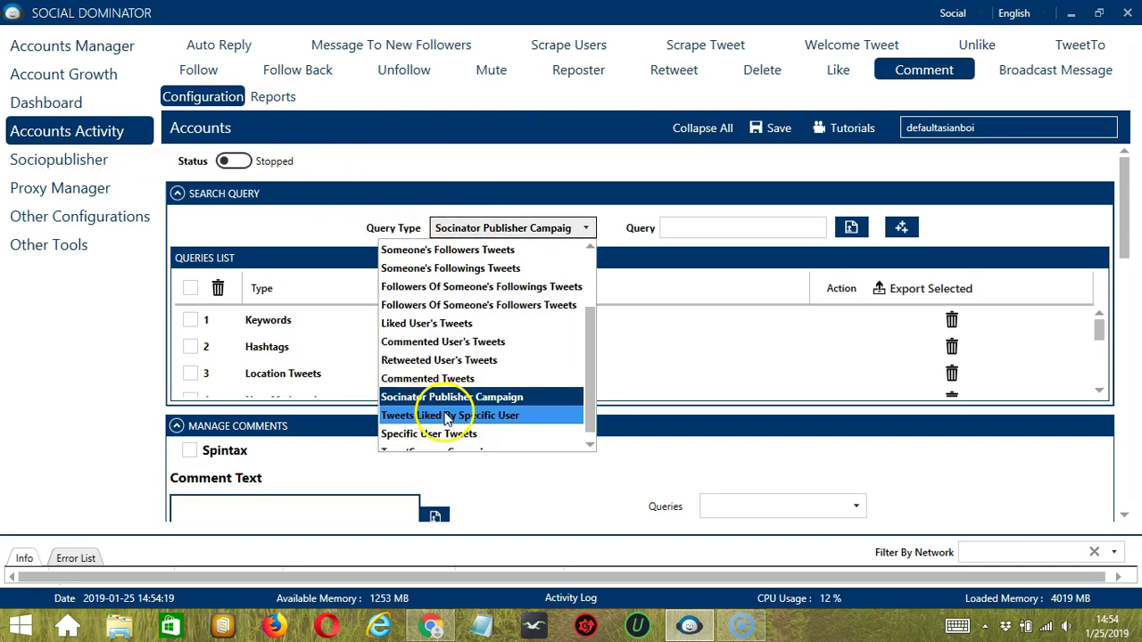
click(449, 416)
click(720, 229)
text(elonmusk)
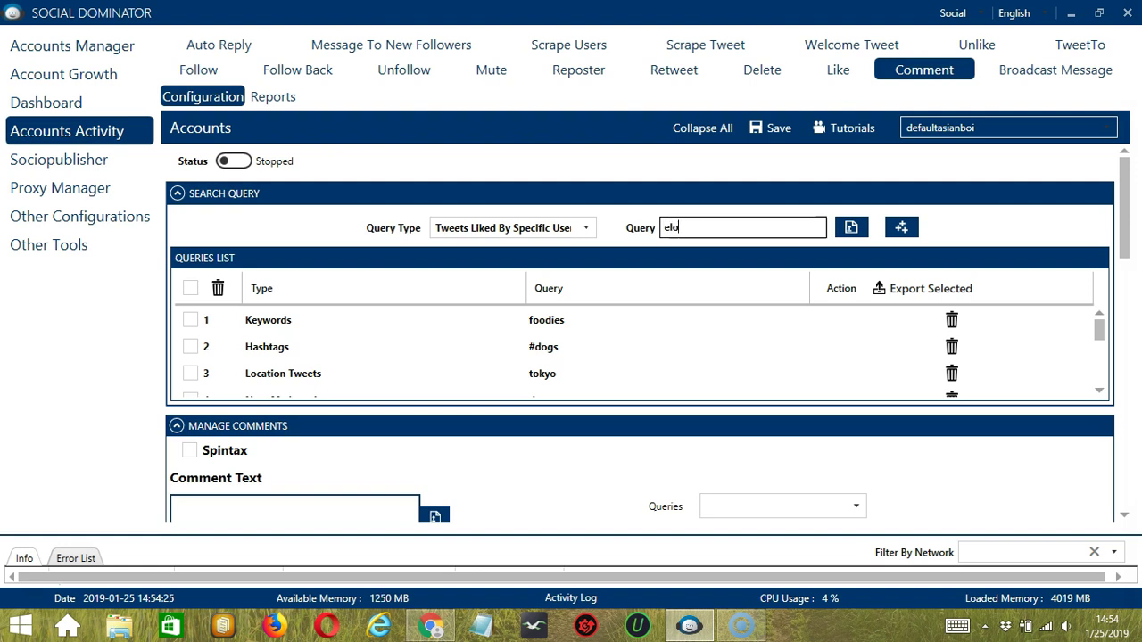
click(902, 229)
- Add 'elonmusk' as a Specific User Tweets query
click(585, 227)
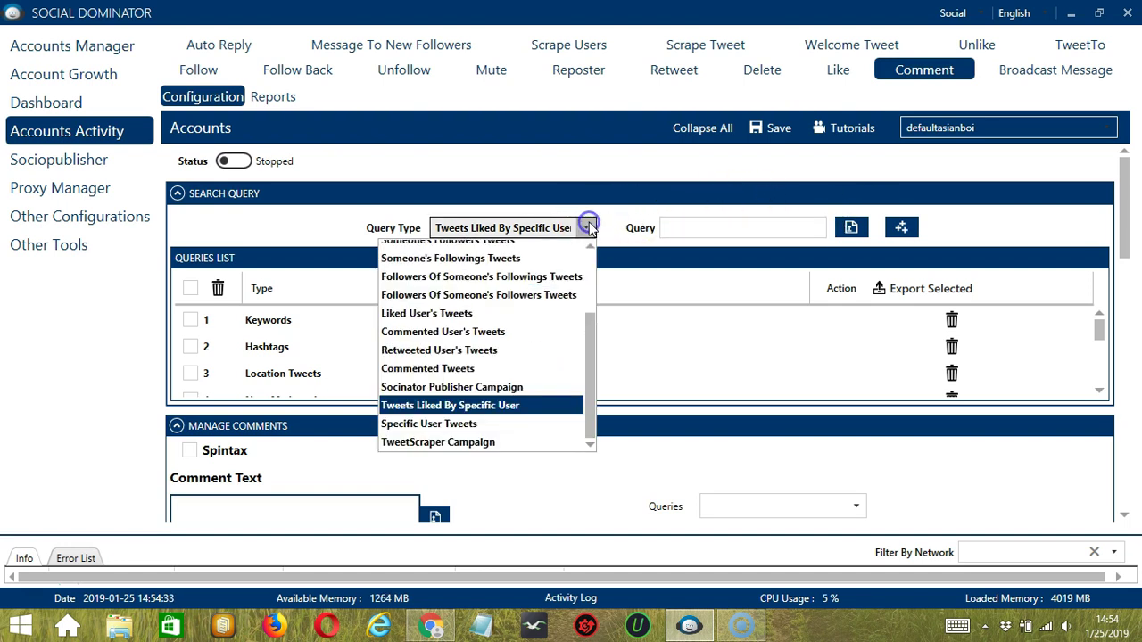
click(450, 437)
click(719, 228)
text(elonmusk)
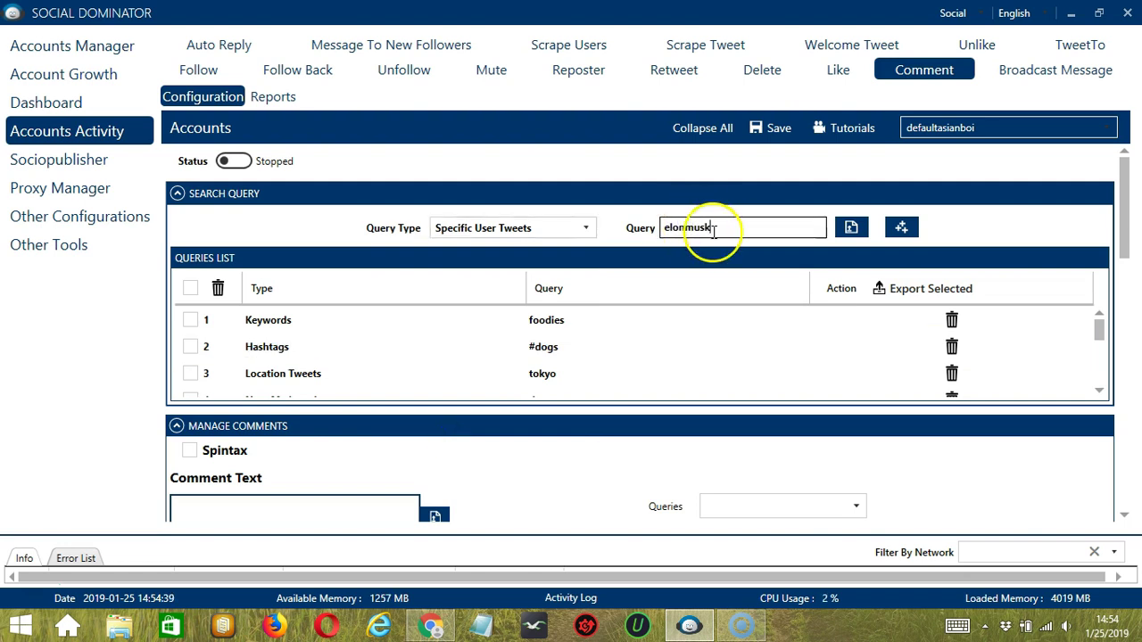
click(903, 230)
click(580, 228)
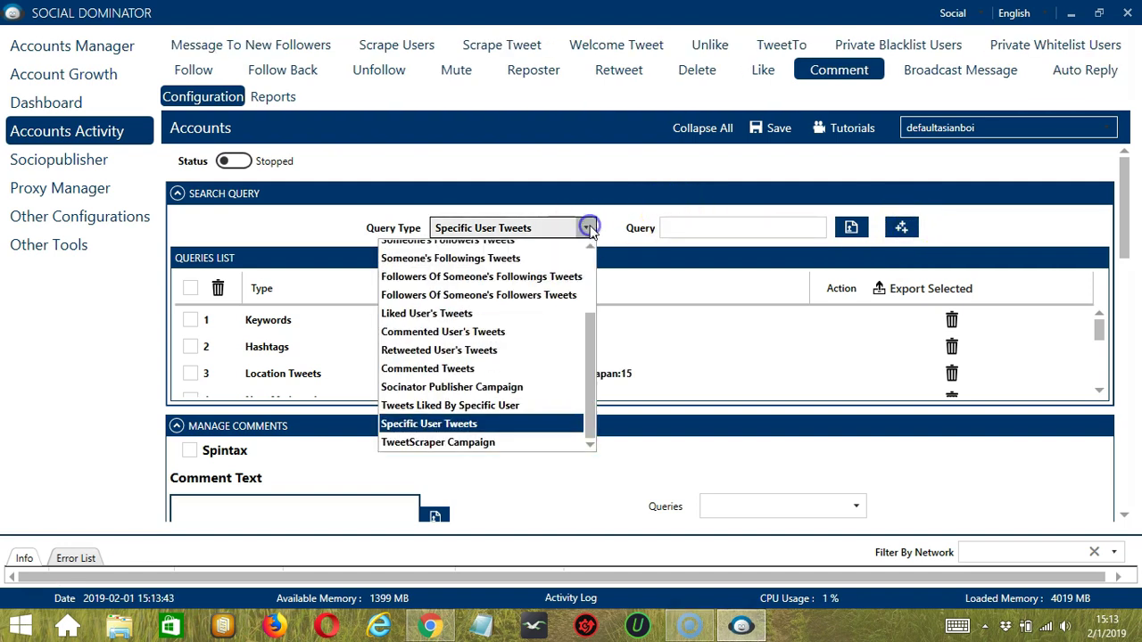
click(461, 442)
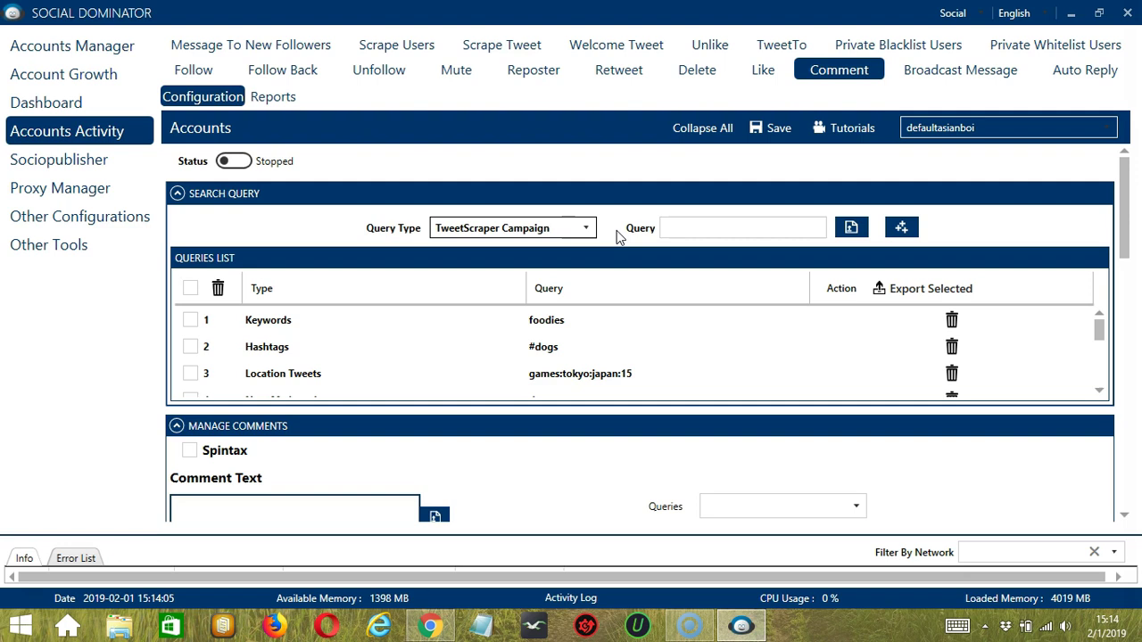
click(658, 229)
click(903, 228)
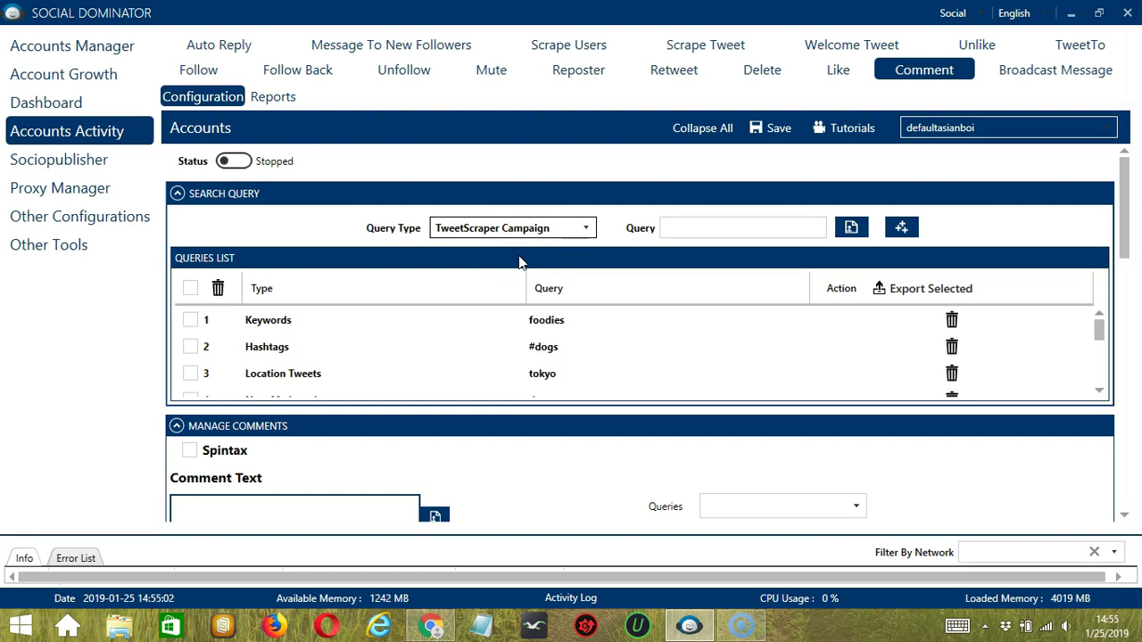
click(673, 314)
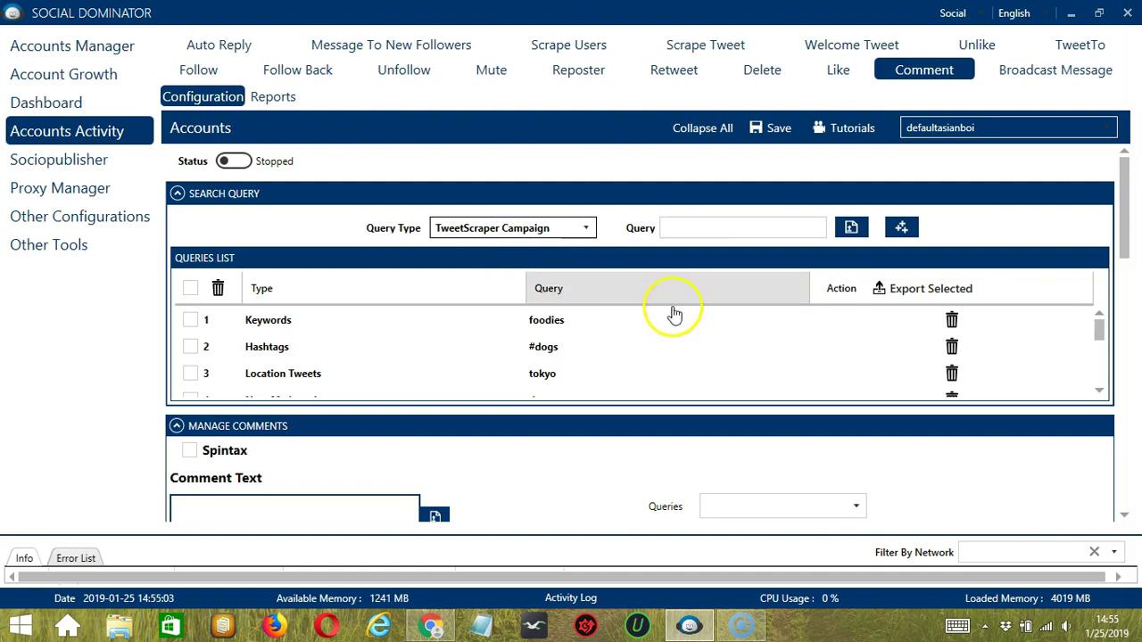
click(951, 321)
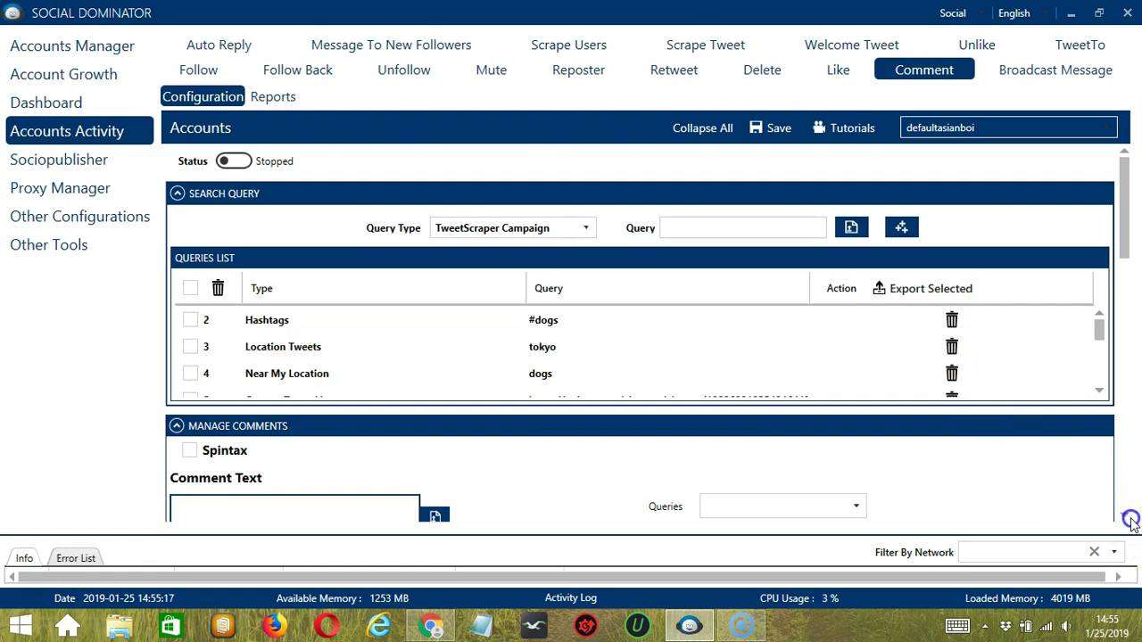
- Enter '(Cool | Awesome | Nice)' as the Manage Comments text and tick Spintax
scroll(1129, 523, down, 5)
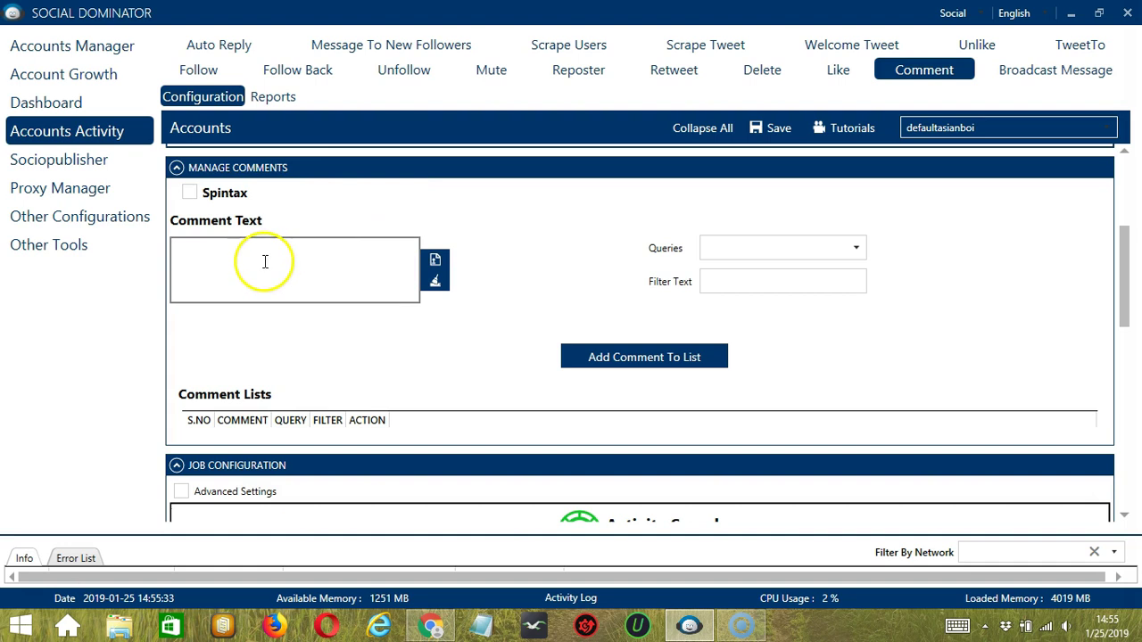
click(293, 258)
mouse_move(223, 200)
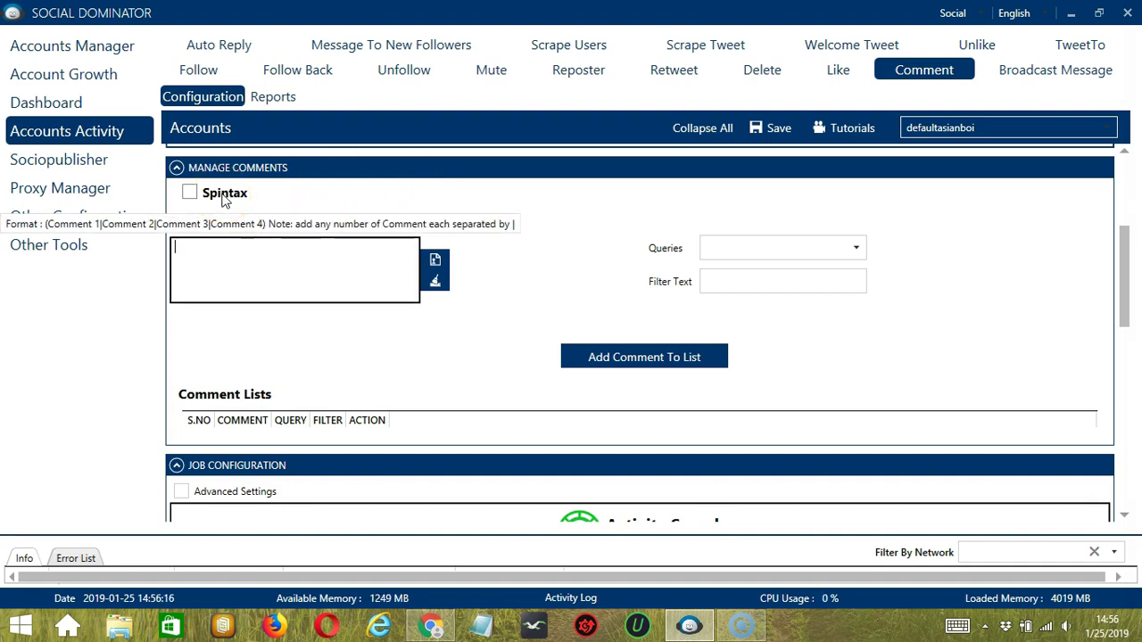
click(214, 194)
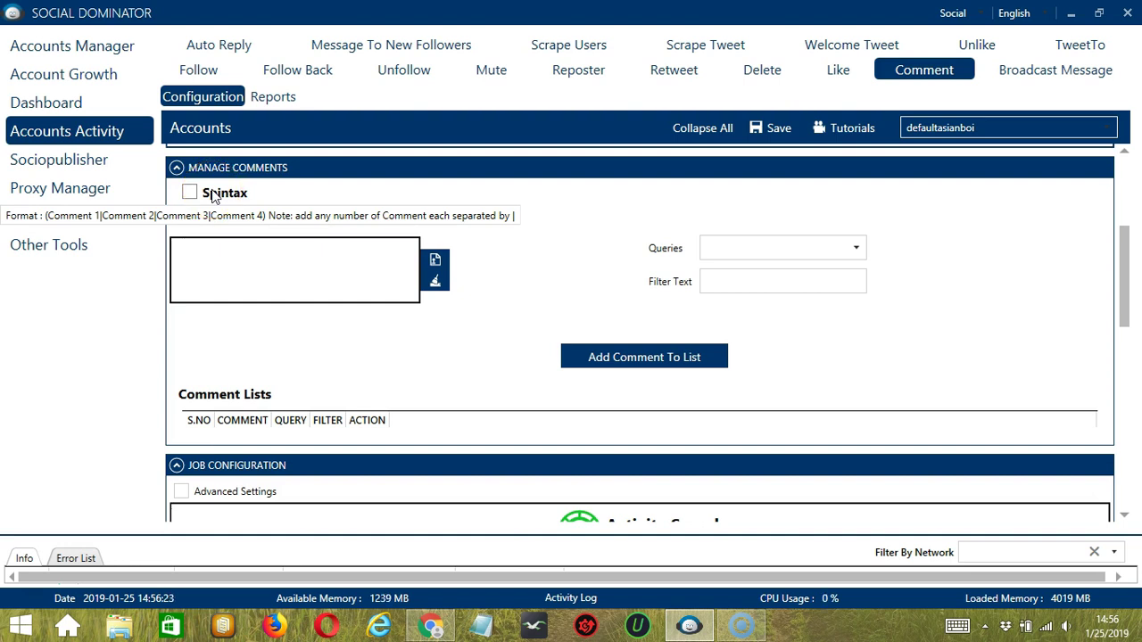
click(223, 263)
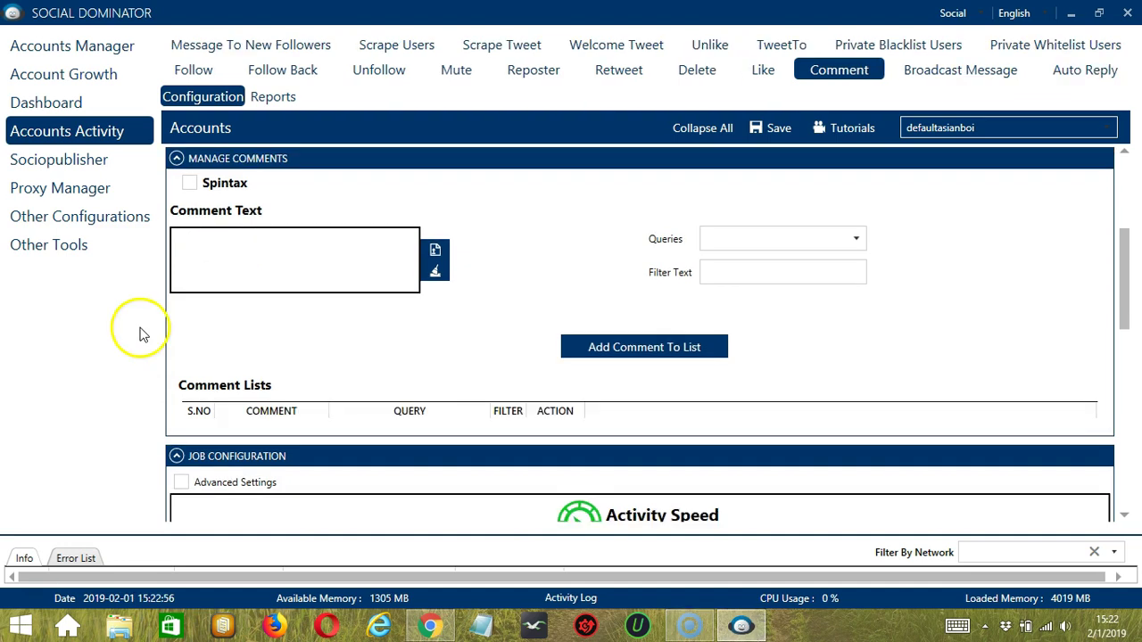
click(237, 257)
text((Cool | Awesome | Nice)
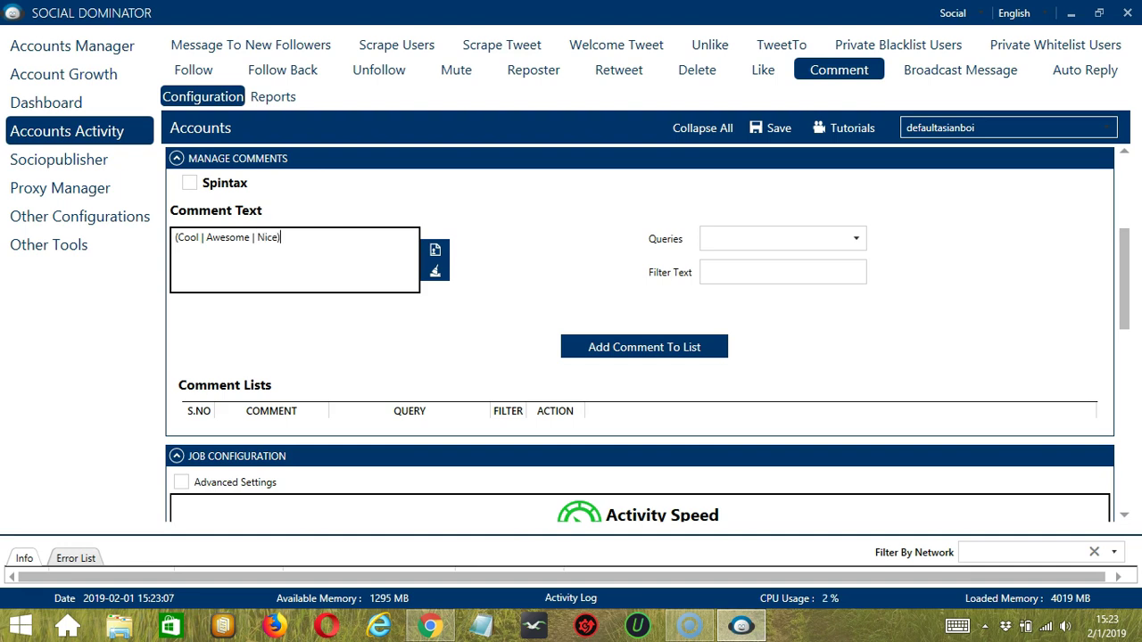
click(437, 249)
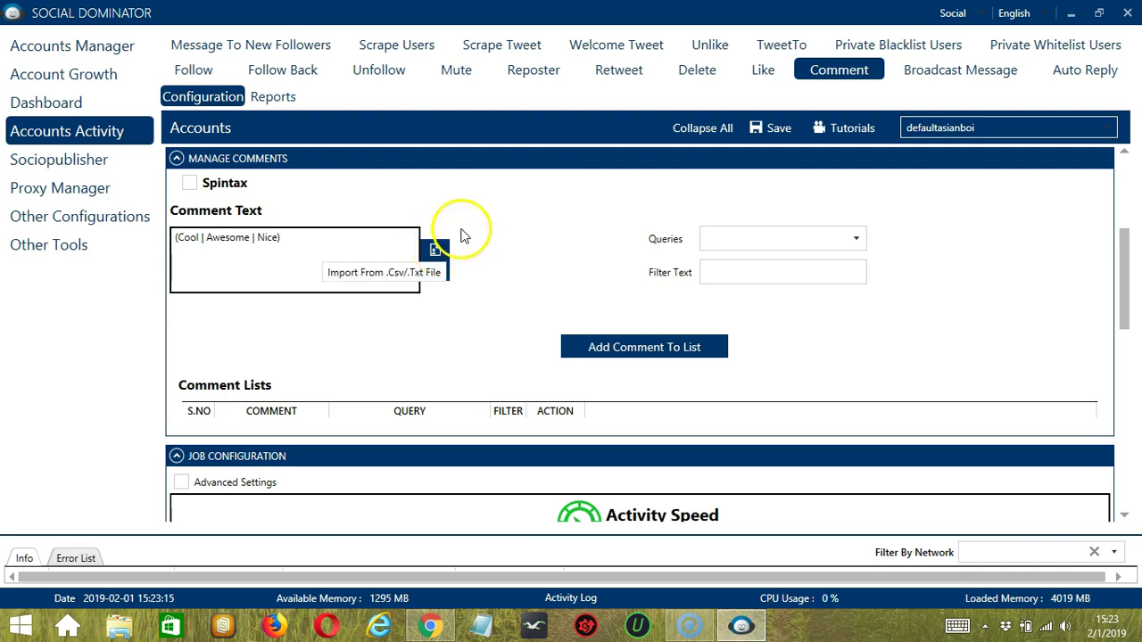
click(192, 184)
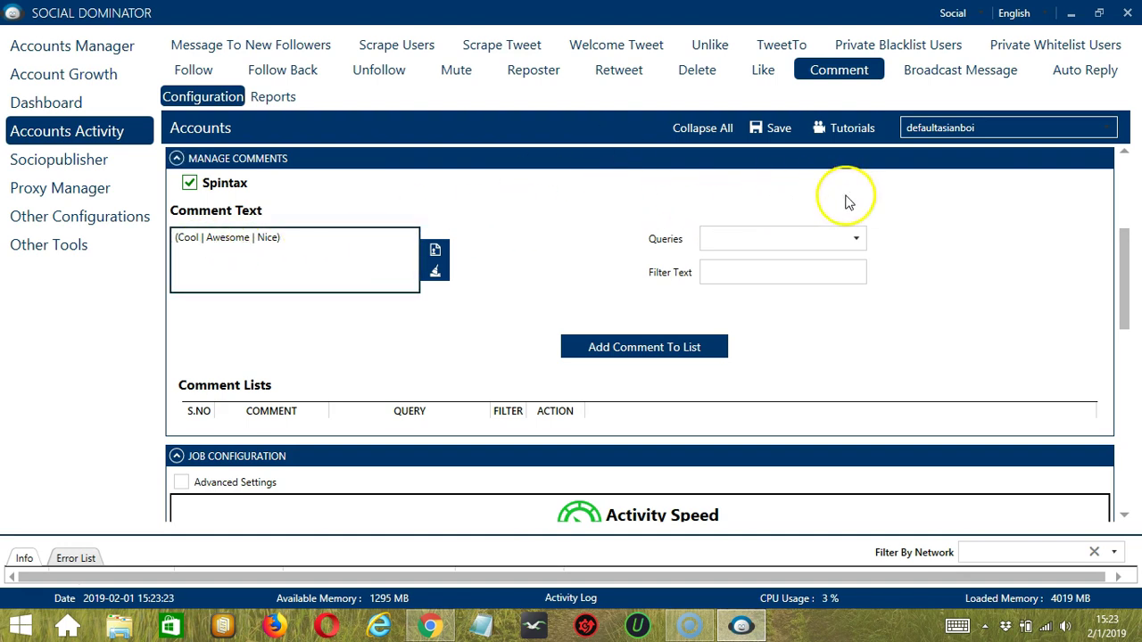
- Target the elonmusk Specific User Tweets query and add the spintax comment (Cool | Awesome | Nice) to Comment Lists
click(856, 239)
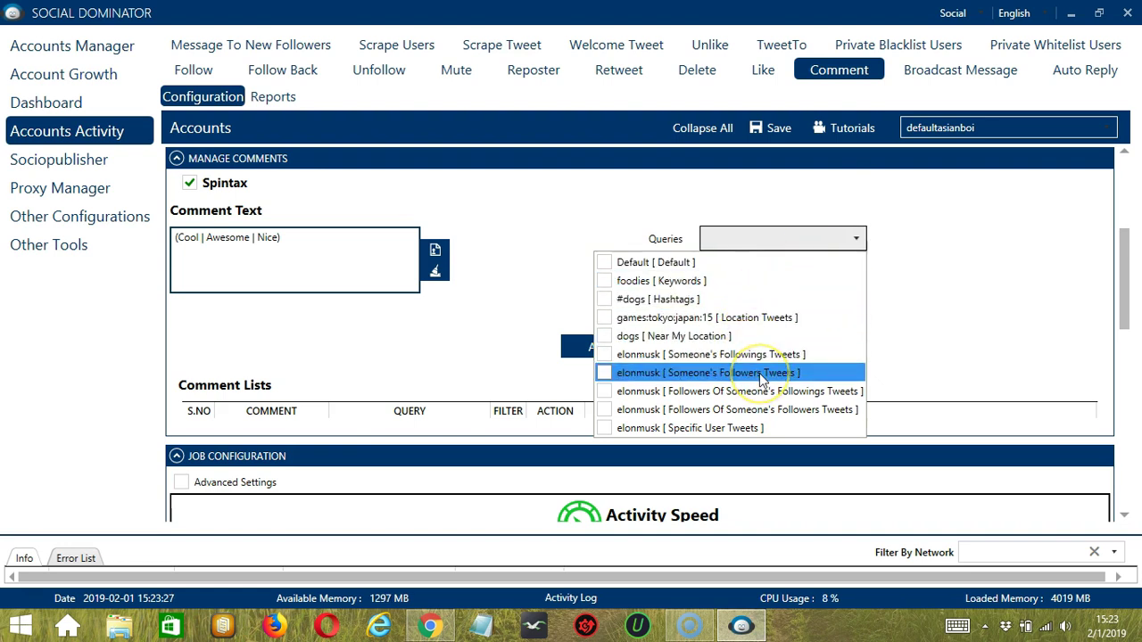
click(754, 427)
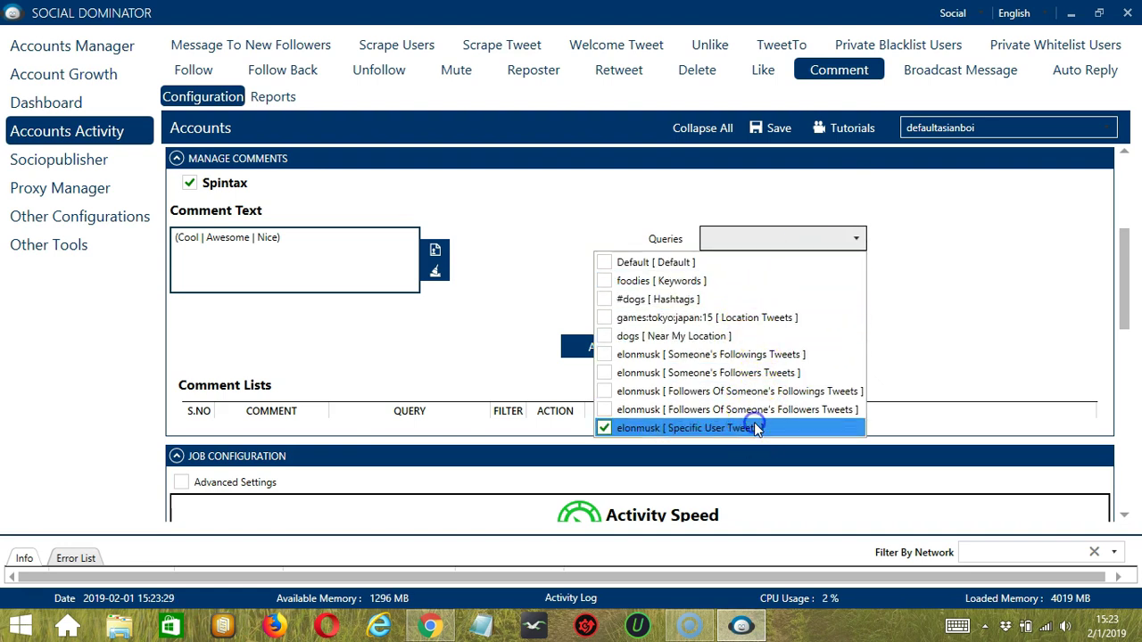
click(910, 317)
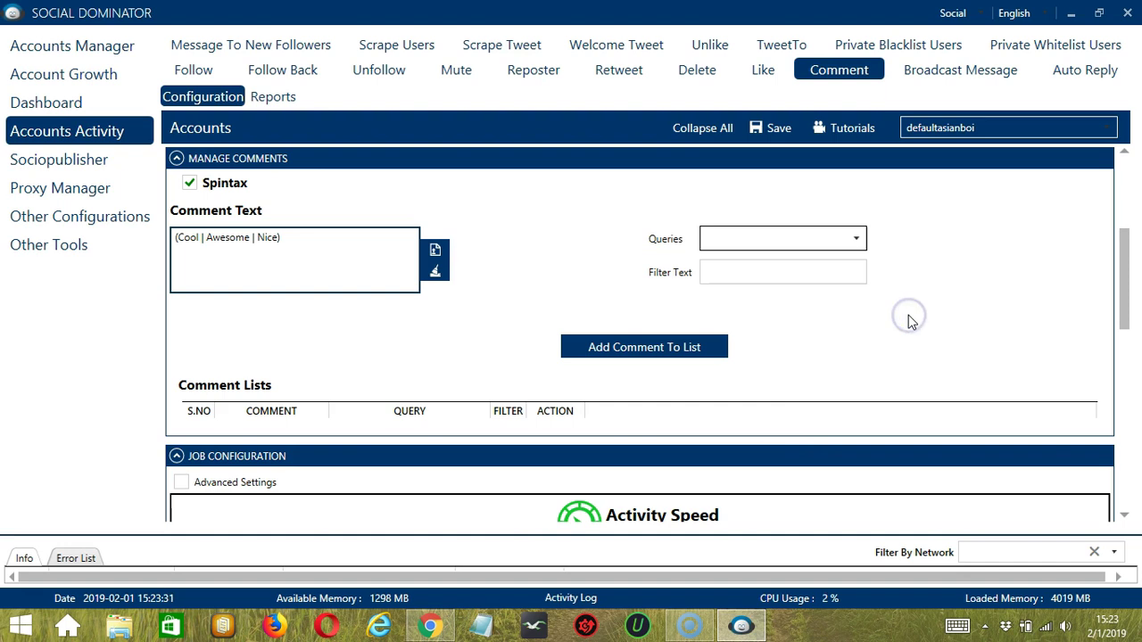
click(745, 271)
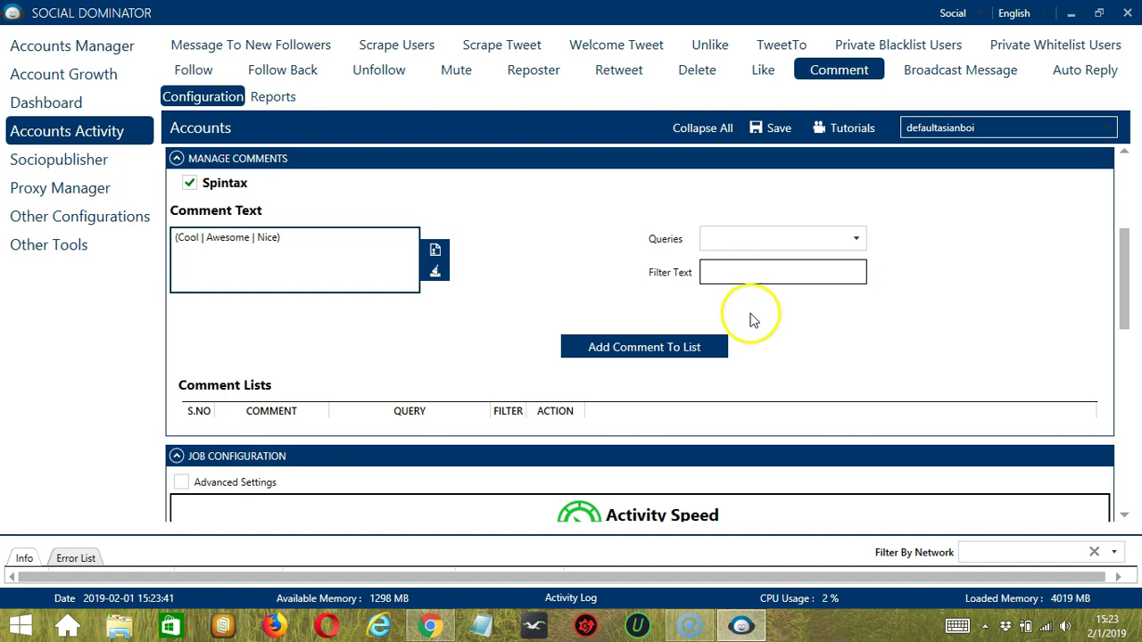
click(666, 352)
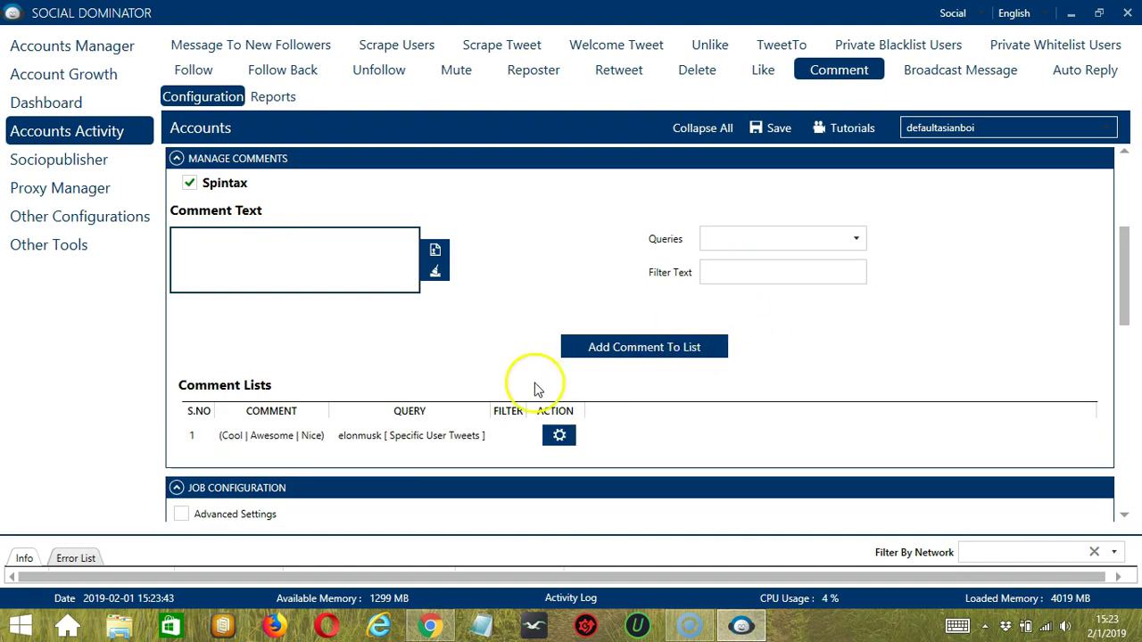
double_click(352, 437)
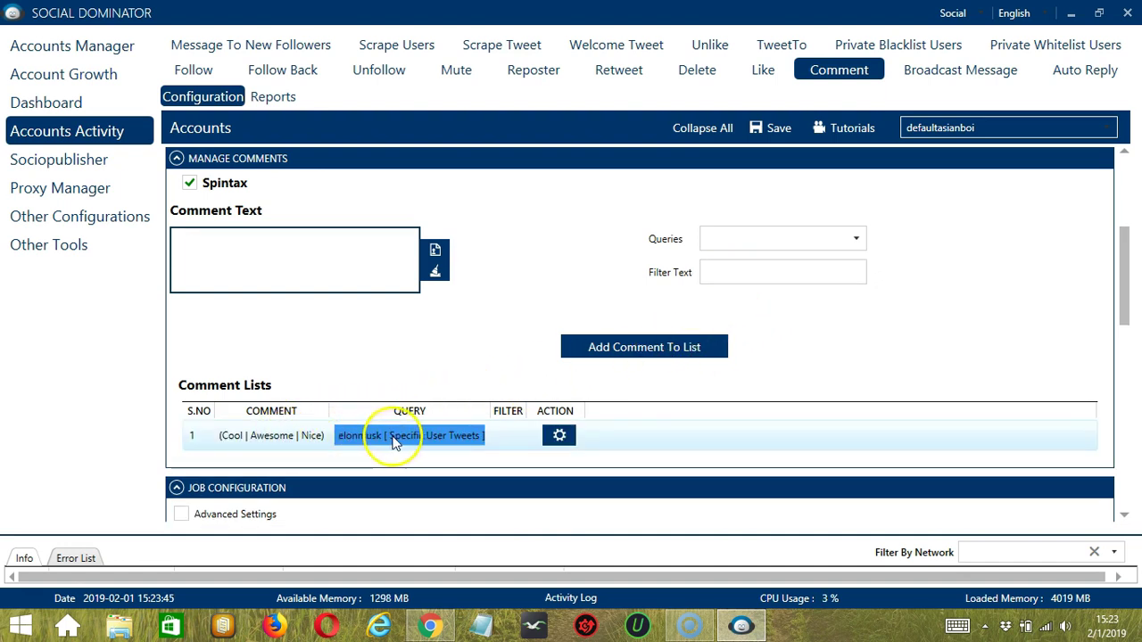
click(497, 448)
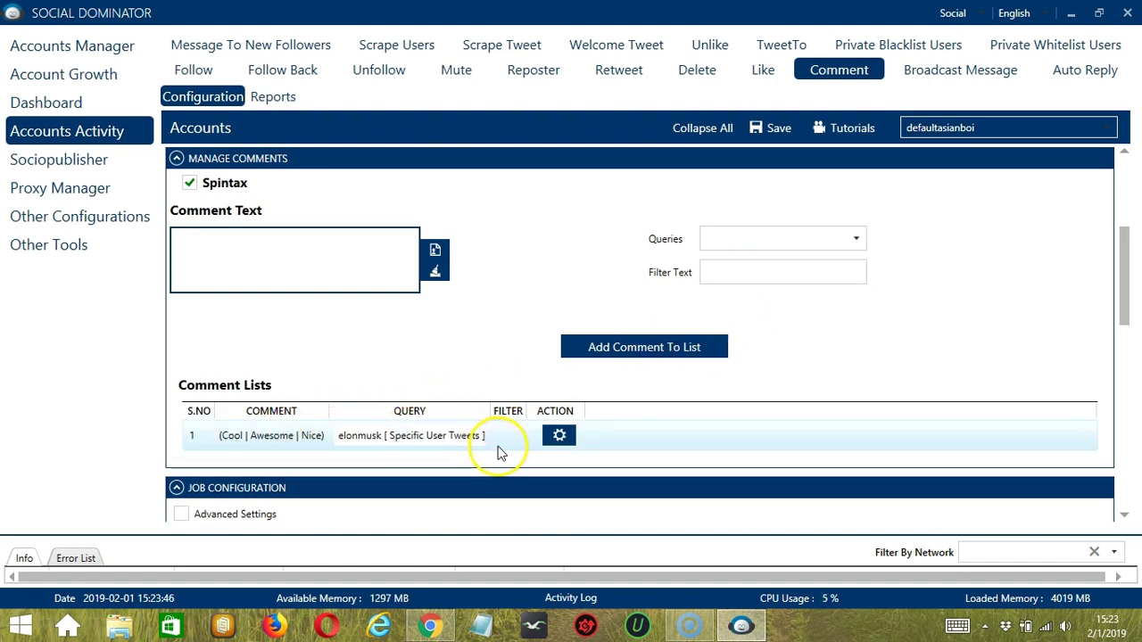
- Show the Edit/Delete action options for the new comment row
click(559, 435)
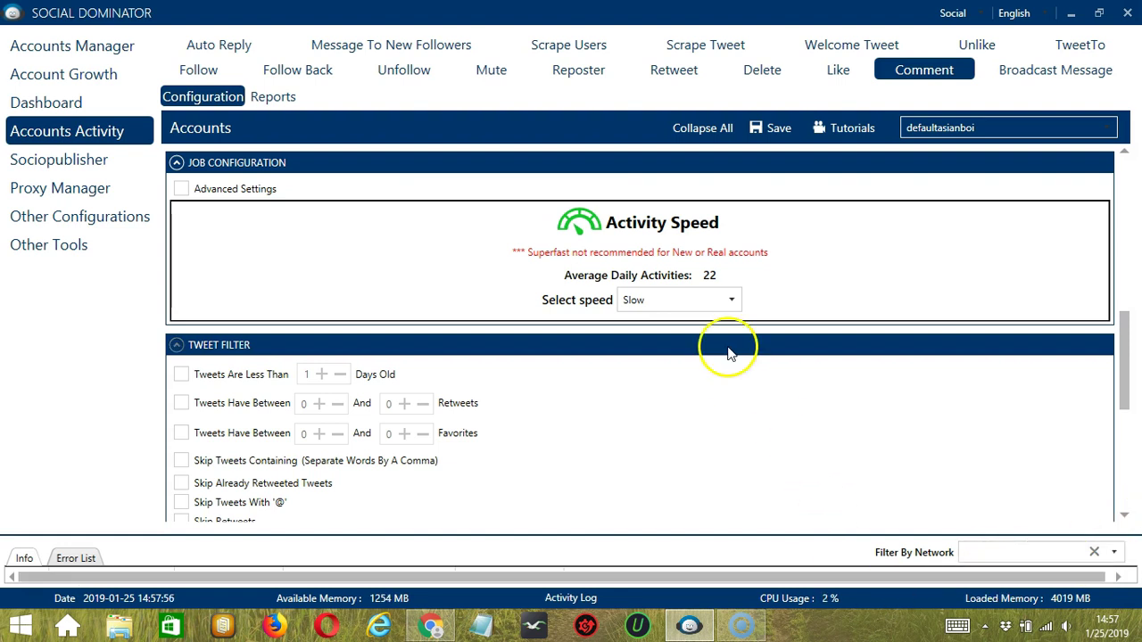
- Raise the activity speed through Medium and Fast to Superfast, averaging 107 daily activities
click(723, 298)
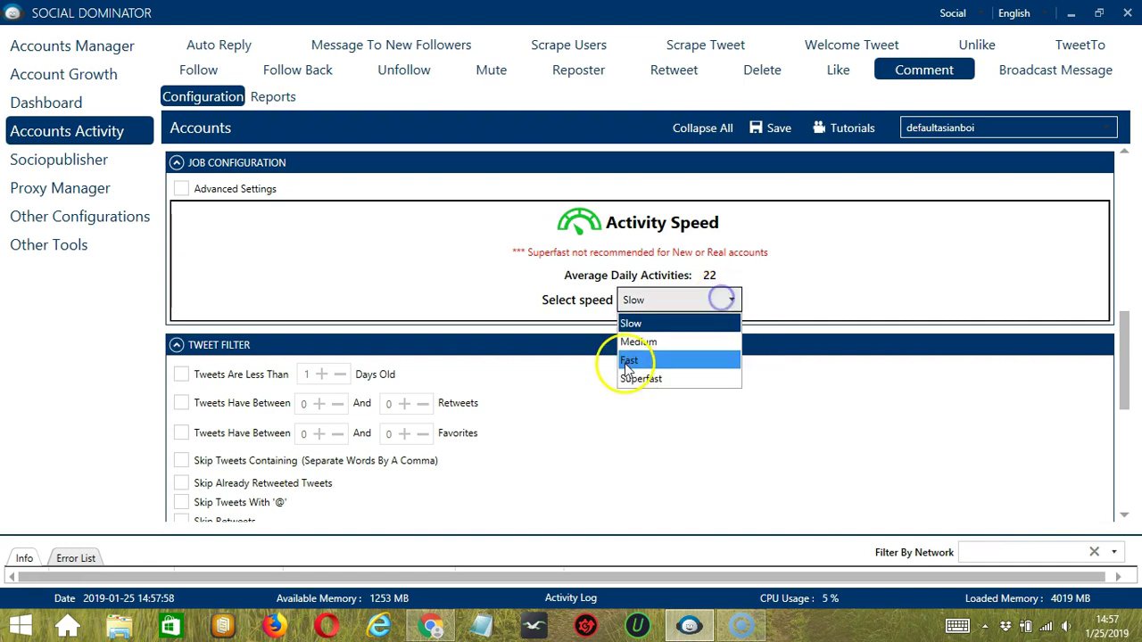
click(647, 341)
click(693, 301)
click(671, 359)
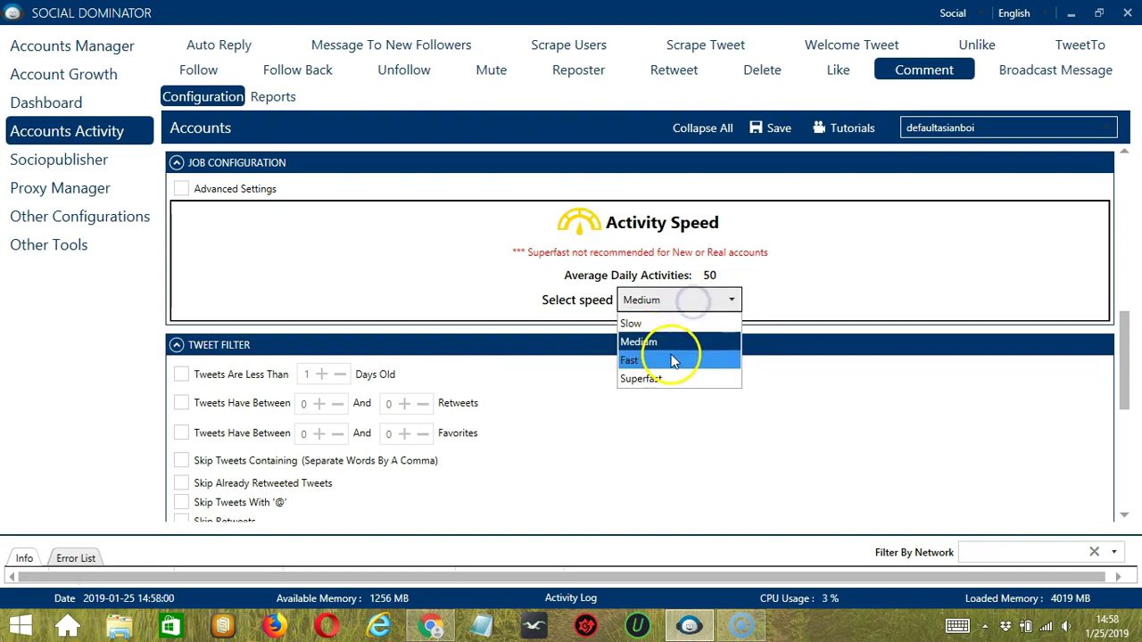
click(659, 300)
click(640, 360)
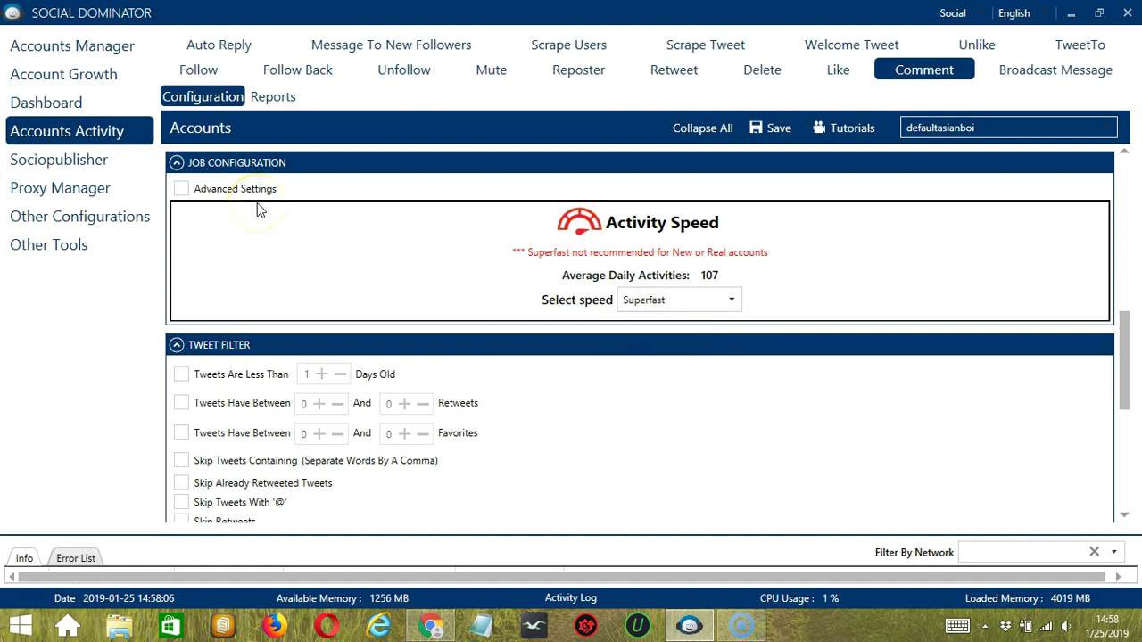
- Enable Advanced Settings (95–120 comments per day) and the Increase Each Day With option
click(201, 190)
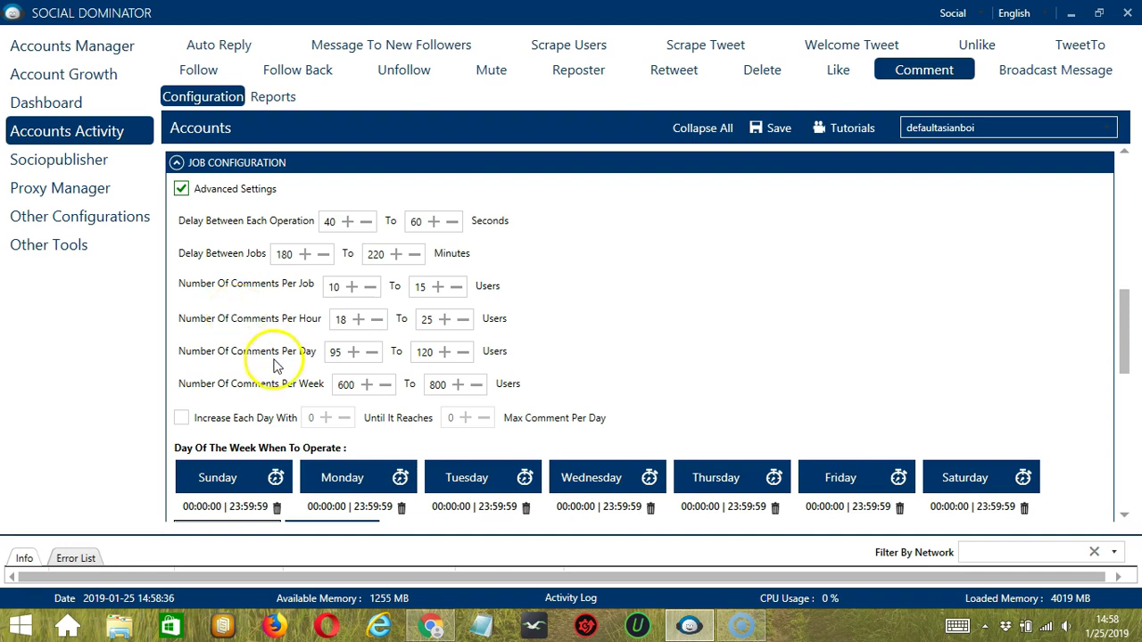
click(182, 419)
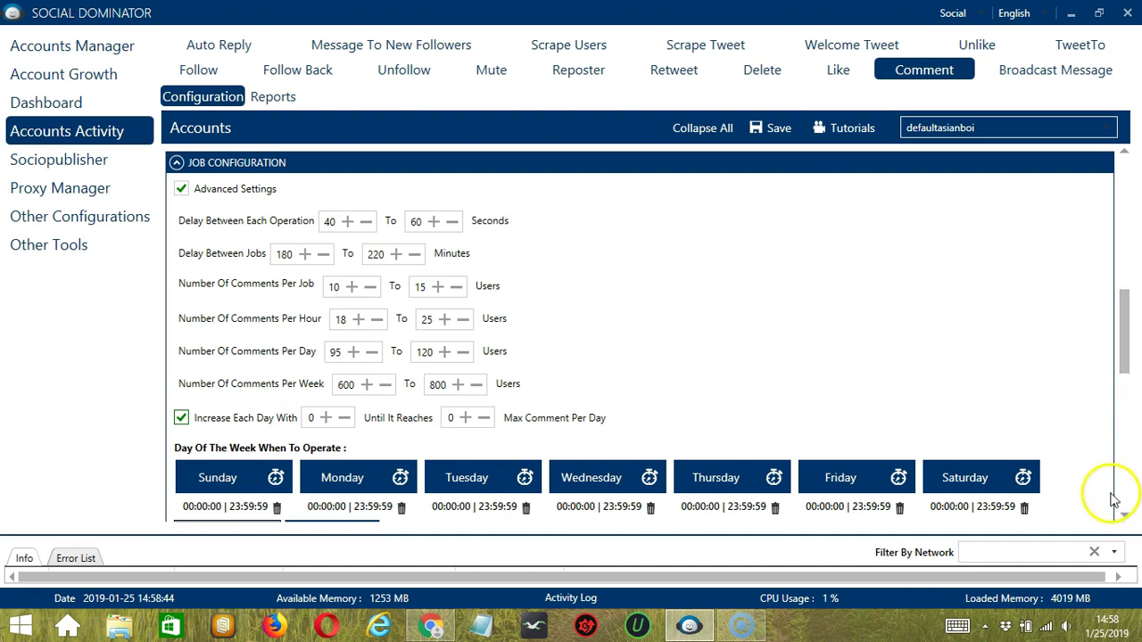
scroll(1126, 520, down, 5)
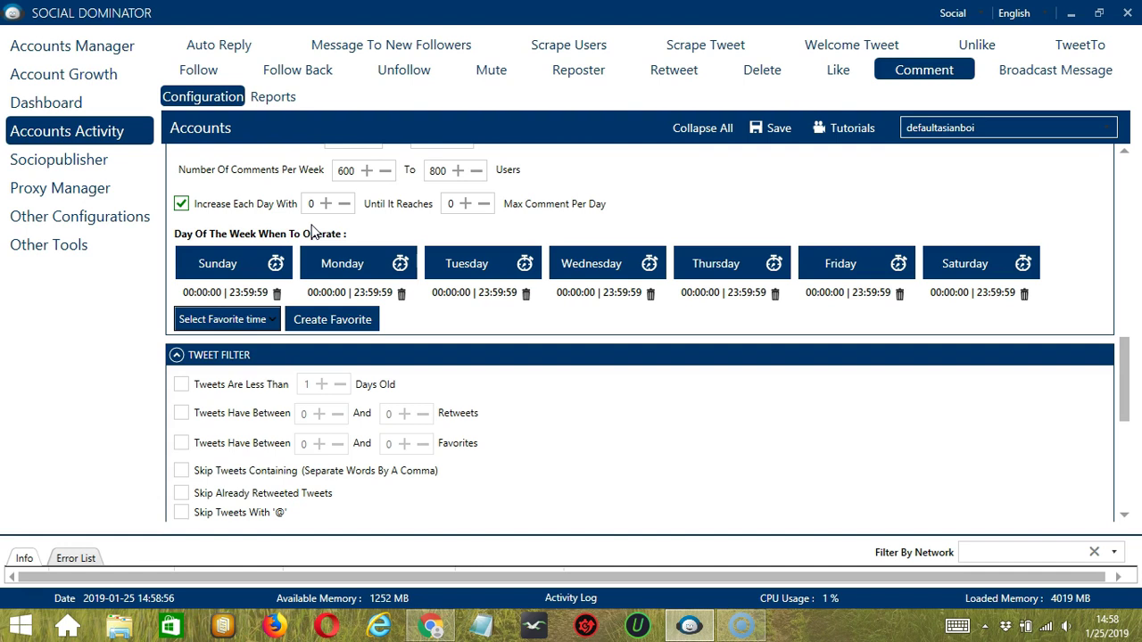
- Replace Monday's default time range with a 00:00:00–01:59:59 interval
click(349, 250)
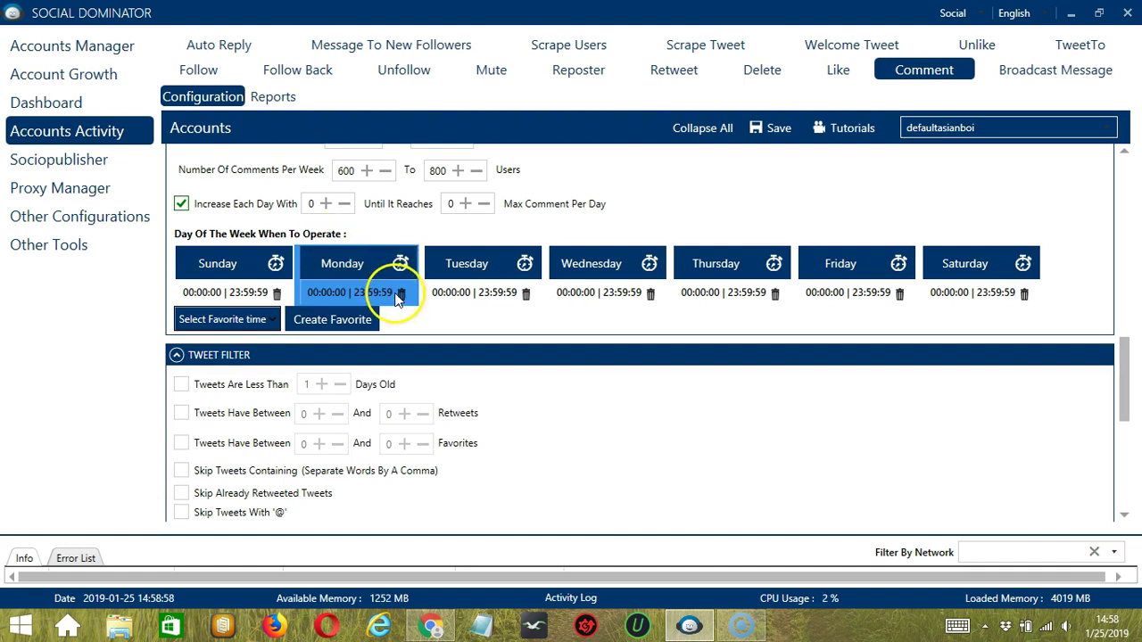
click(401, 294)
click(348, 281)
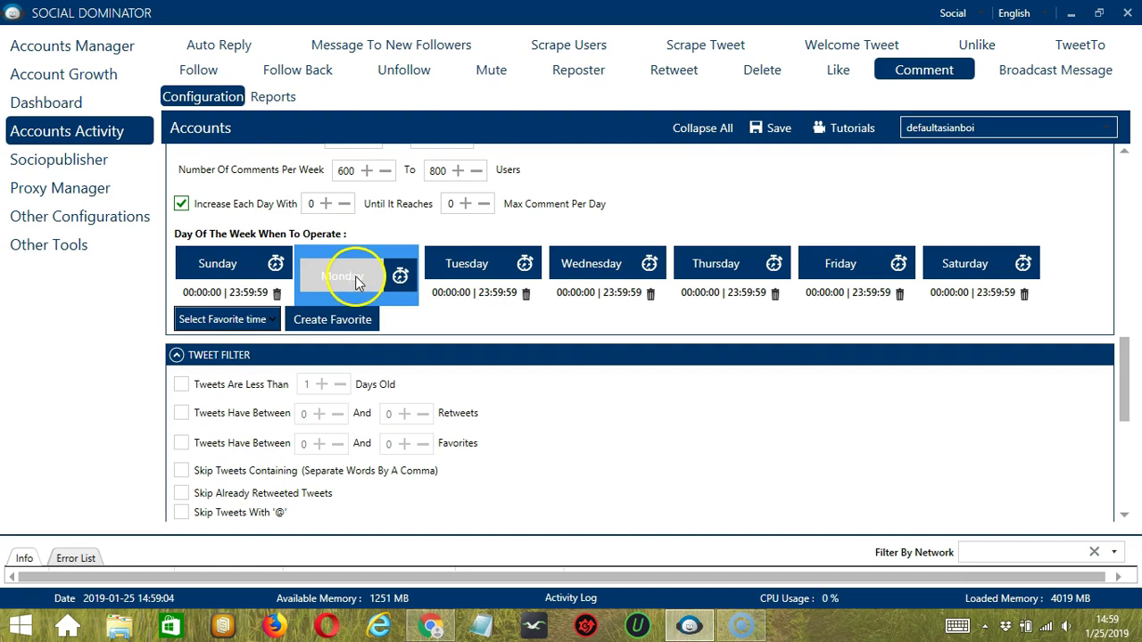
click(356, 280)
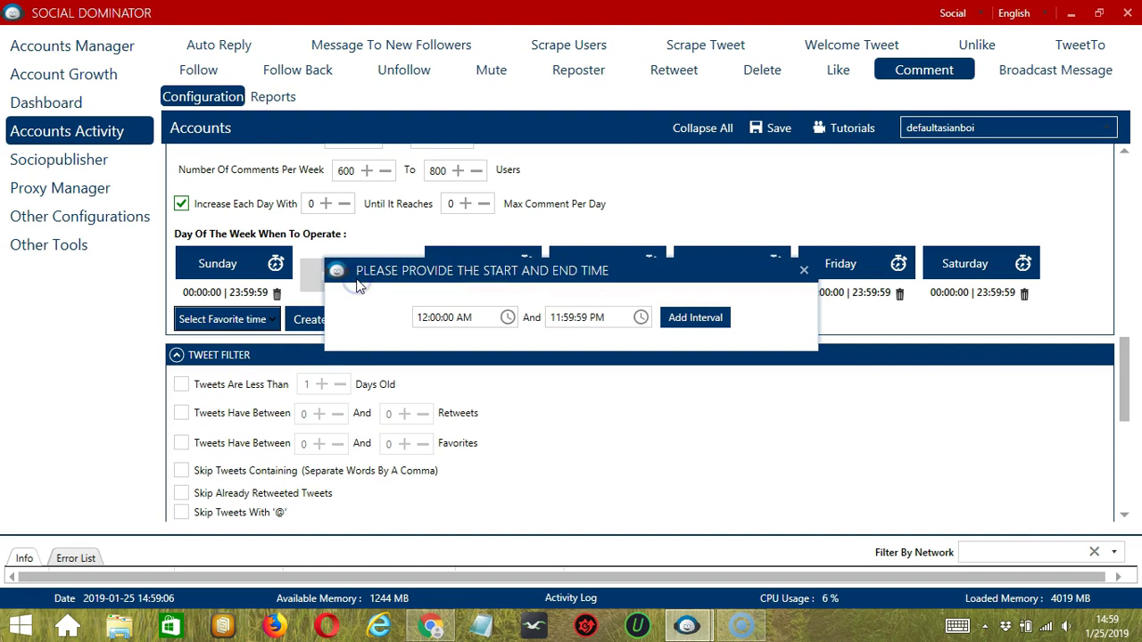
click(555, 317)
click(556, 316)
key(BackSpace)
click(590, 318)
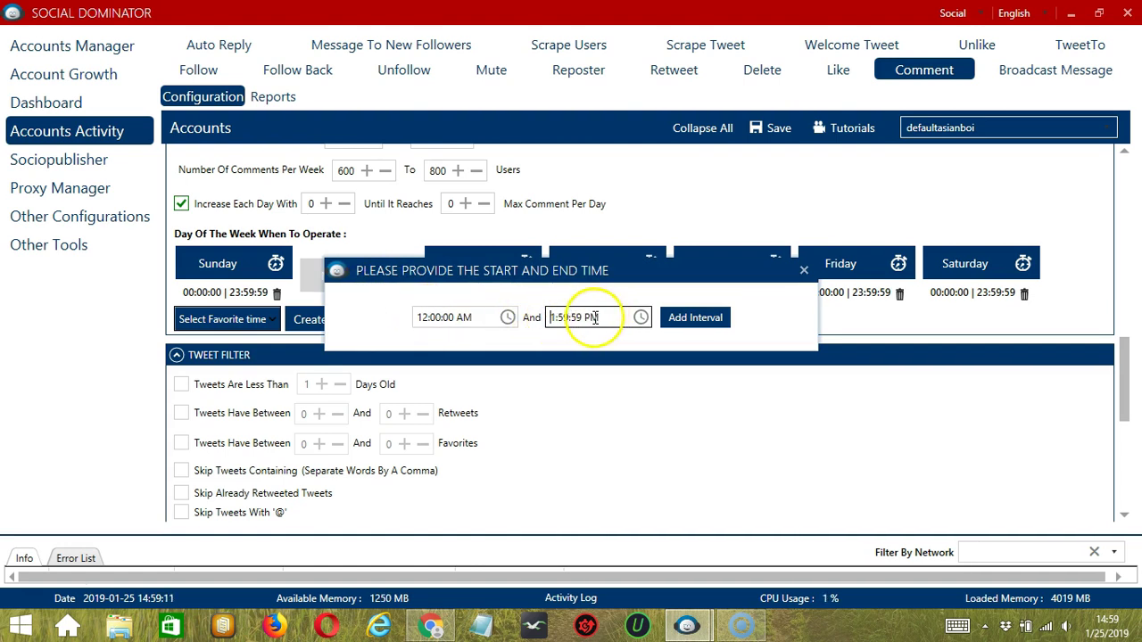
text(A)
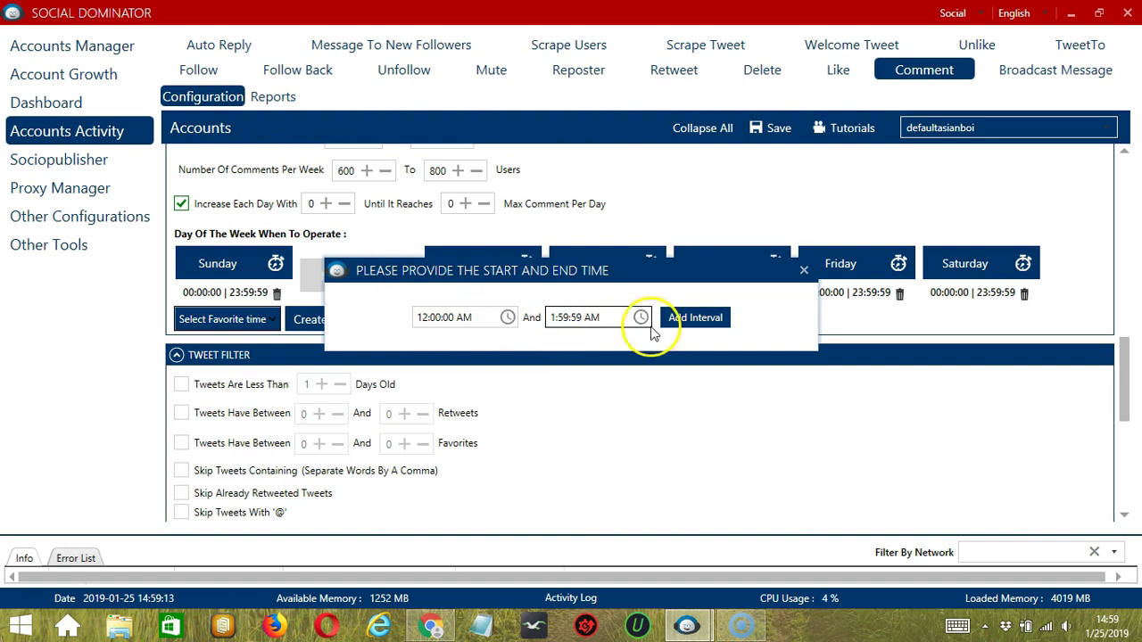
click(687, 317)
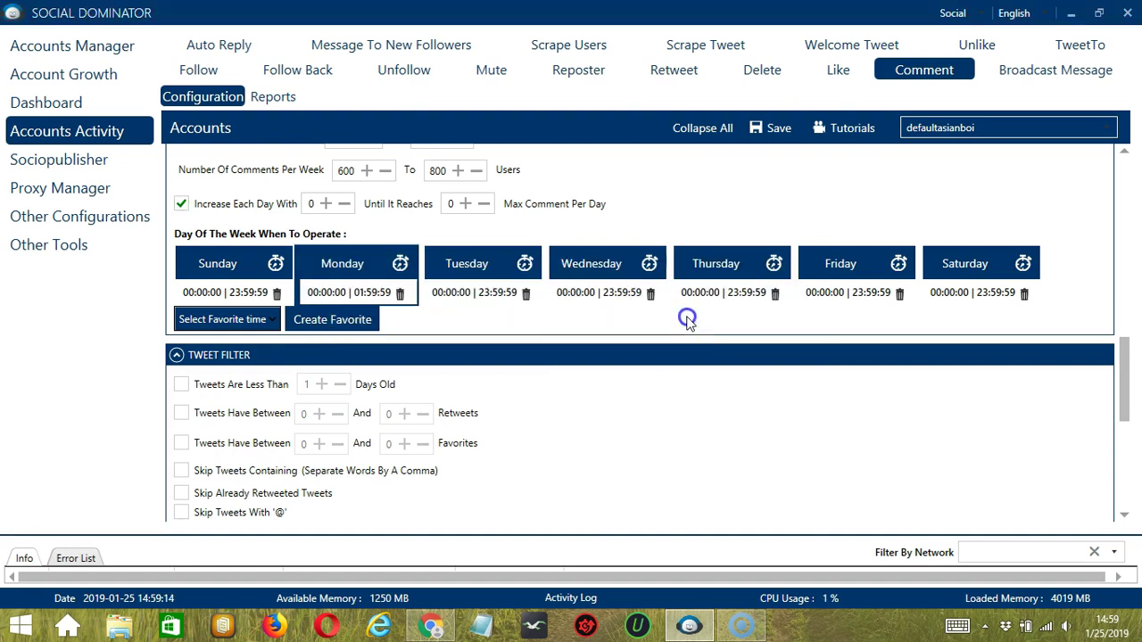
- Add Monday's second interval, 02:00:00–23:59:59
click(374, 281)
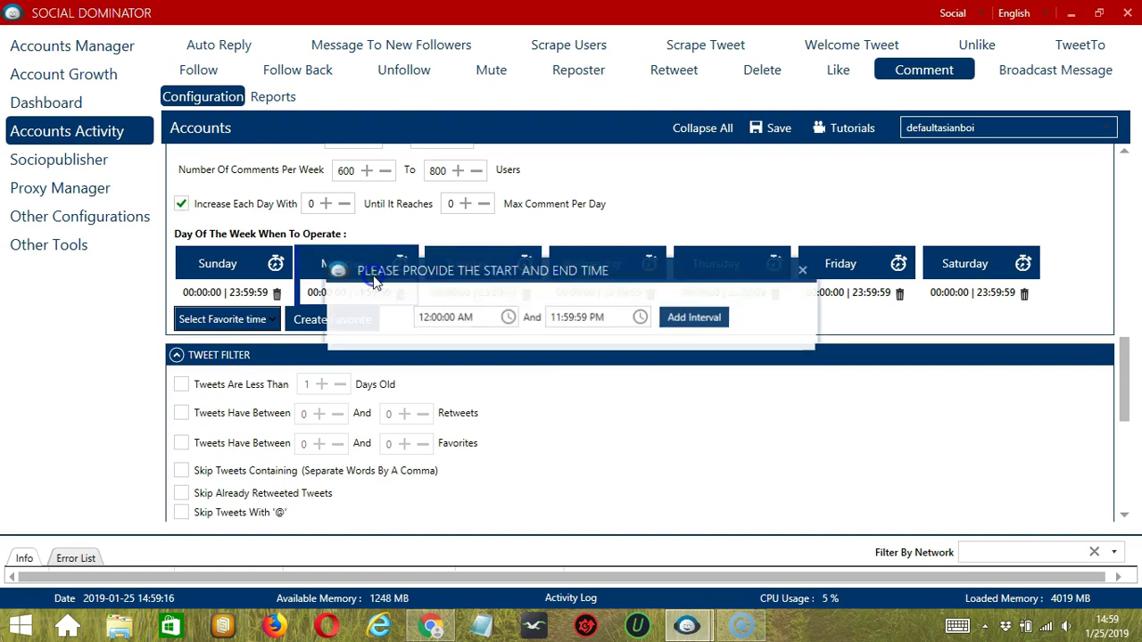
click(425, 316)
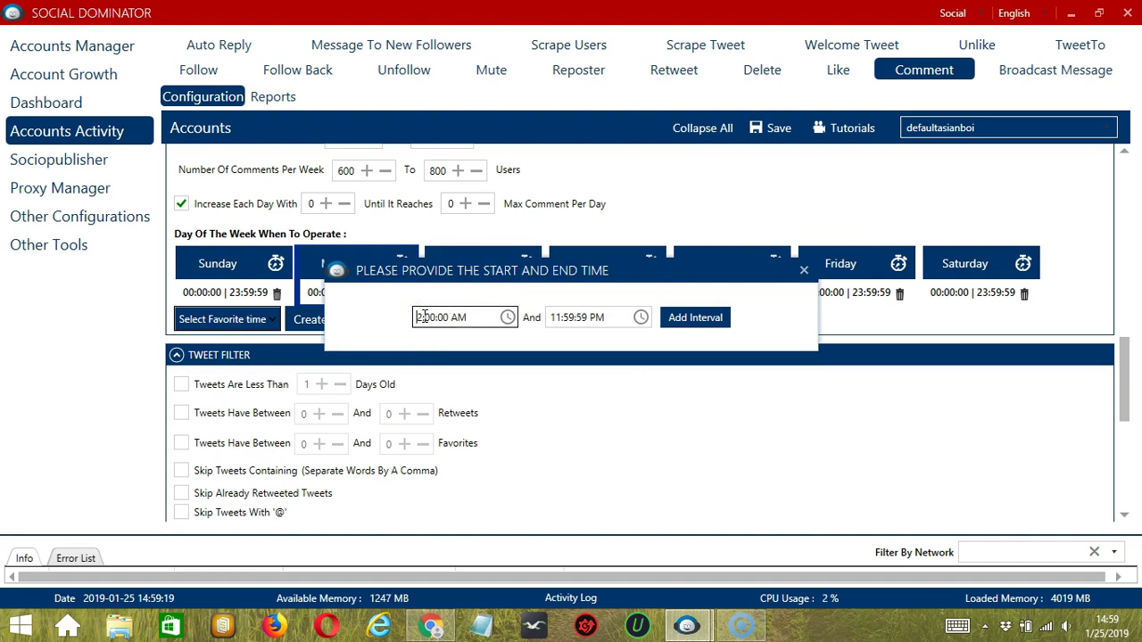
click(686, 319)
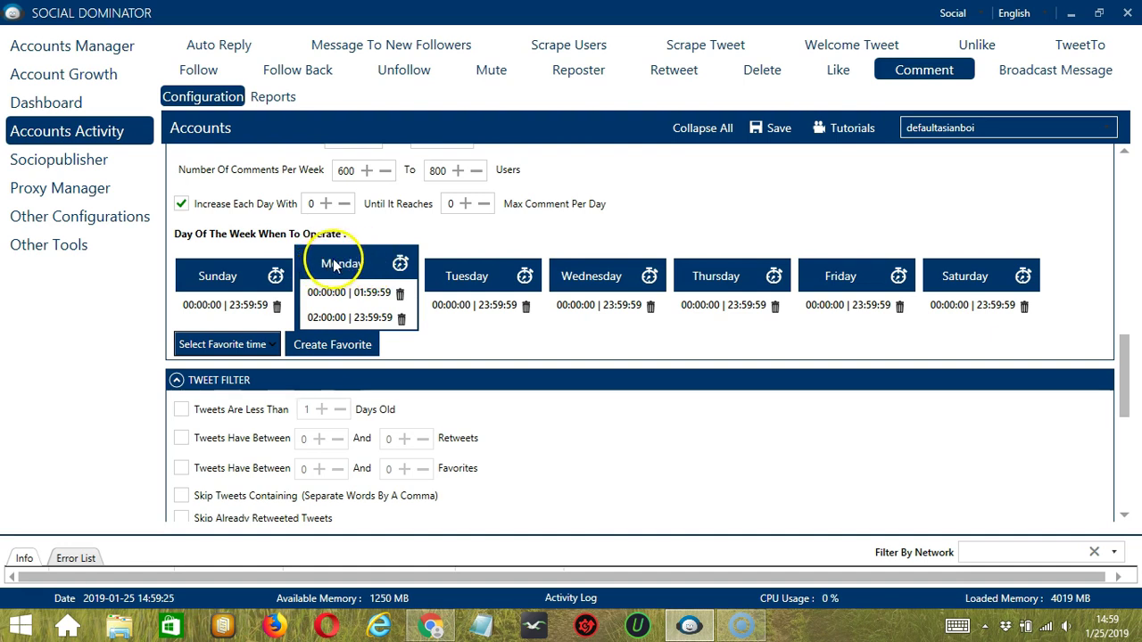
- Save the weekly schedule as a favourite time named 'Twitter Comment'
click(330, 345)
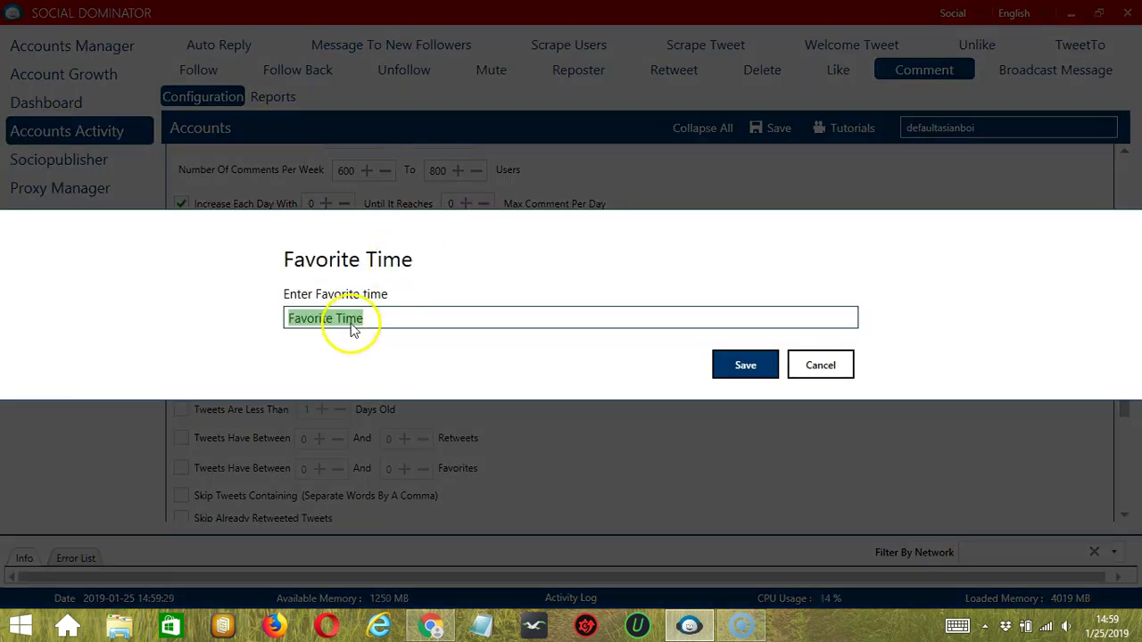
text(Twitter Comment)
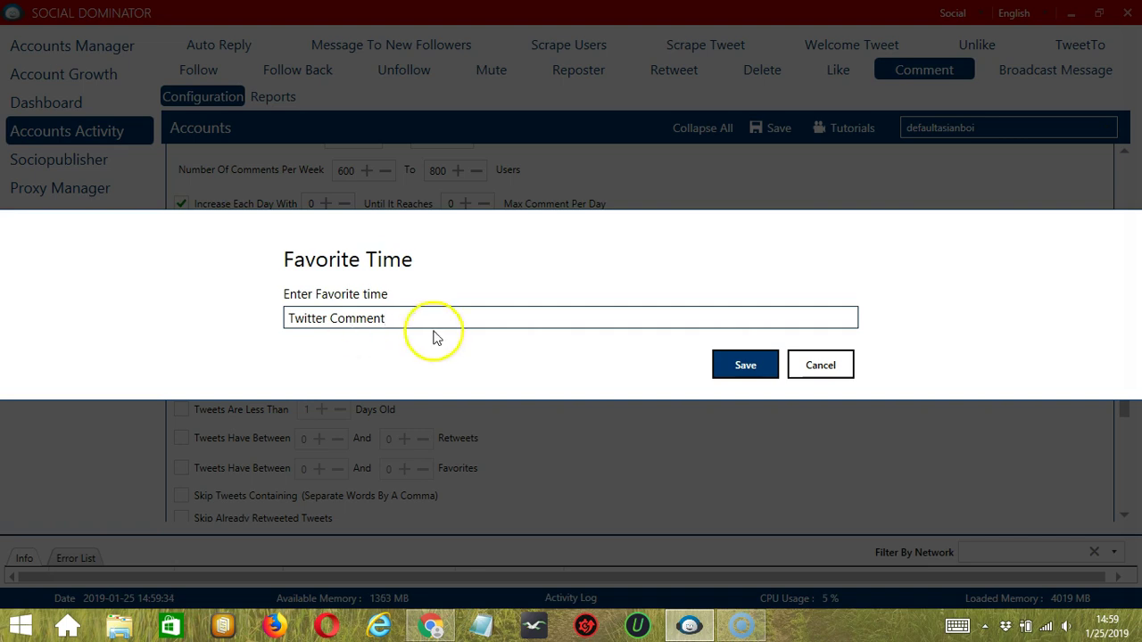
click(742, 364)
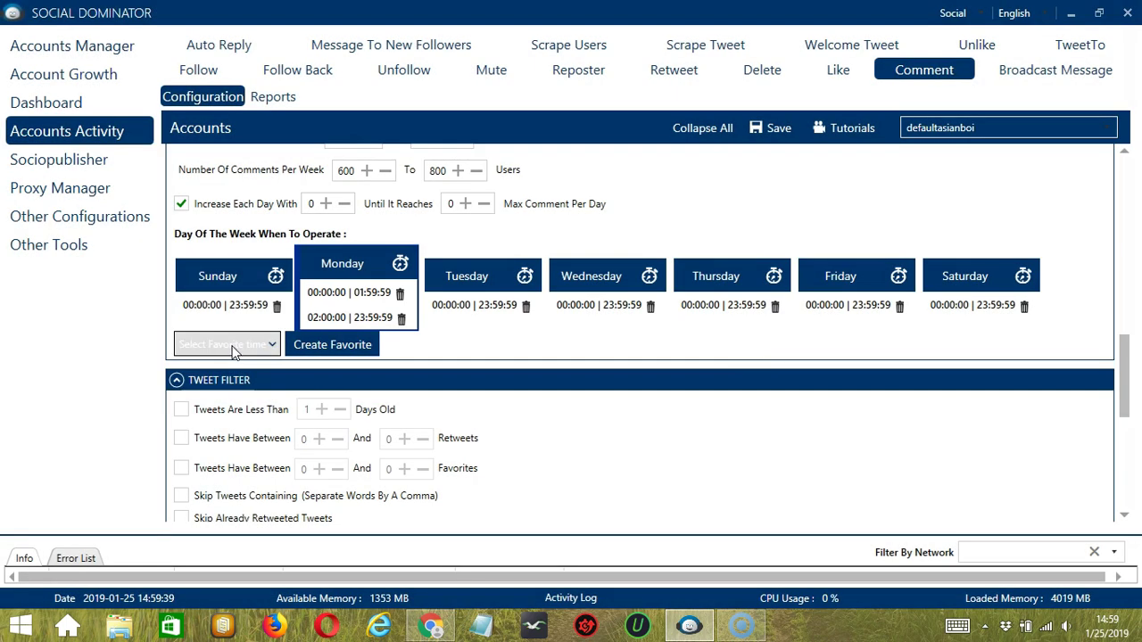
- Apply the Twitter Comment favourite time from the Select Favorite time dropdown
click(237, 353)
scroll(206, 256, down, 2)
scroll(207, 256, down, 5)
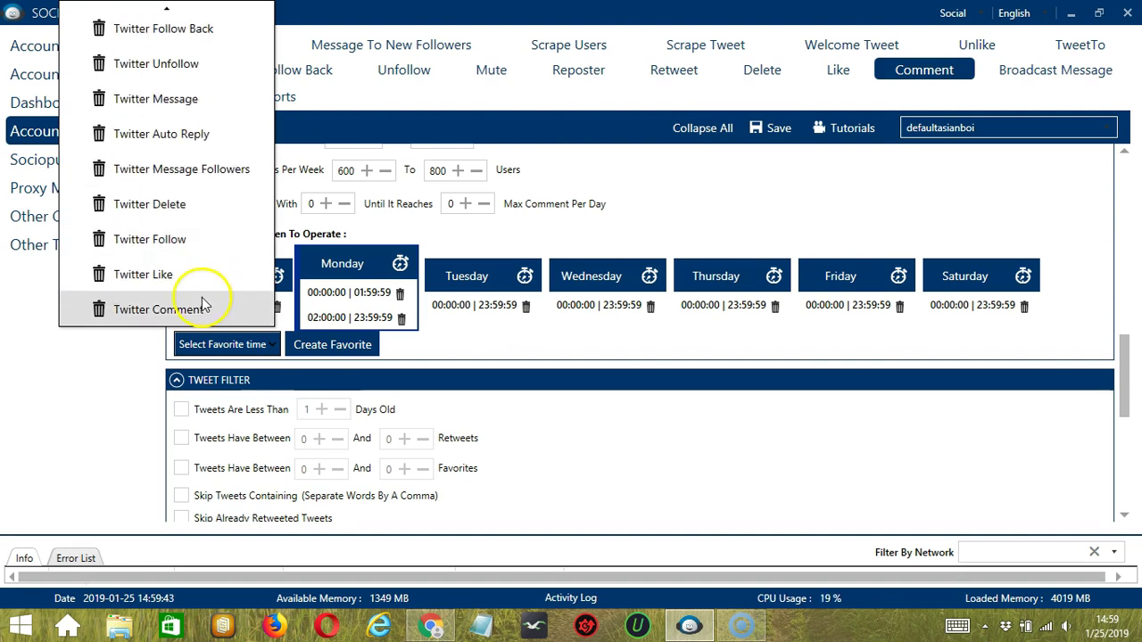
click(205, 309)
scroll(1122, 154, down, 2)
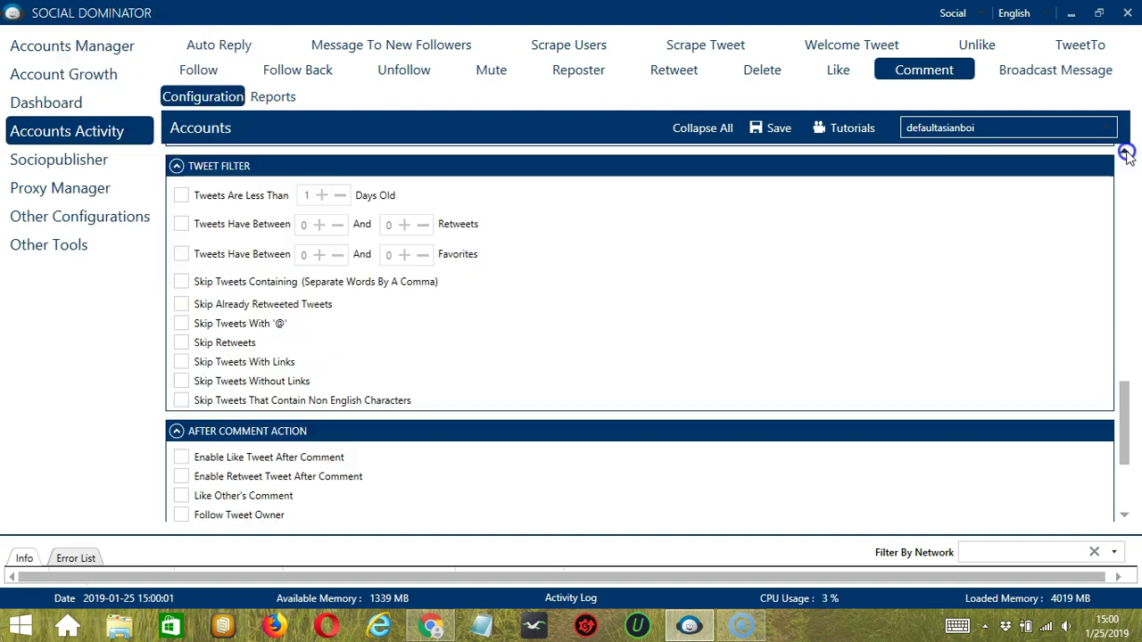
- Limit commenting to tweets less than 3 days old
click(546, 214)
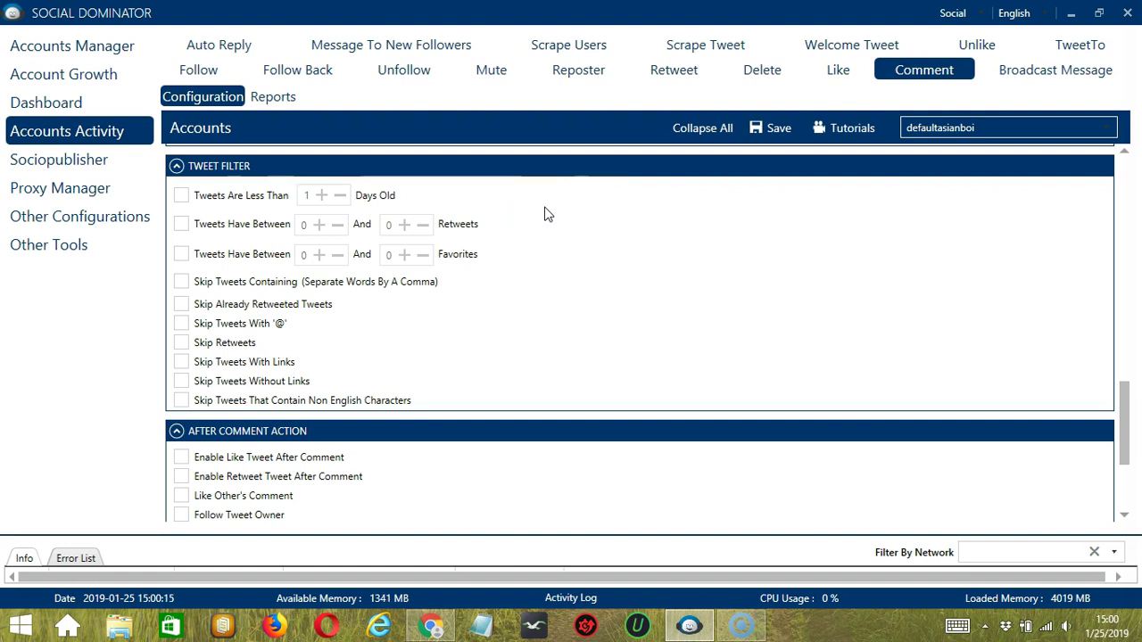
click(183, 195)
click(321, 195)
click(321, 195)
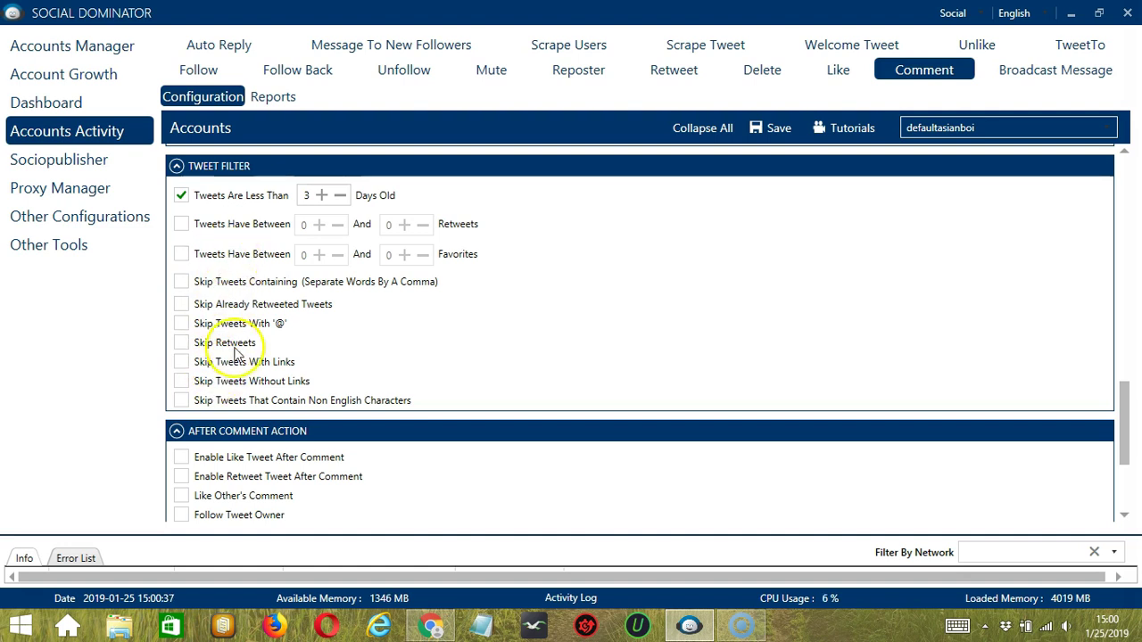
- Turn on Skip Tweets Containing and enter 'politics,government'
click(182, 283)
click(342, 318)
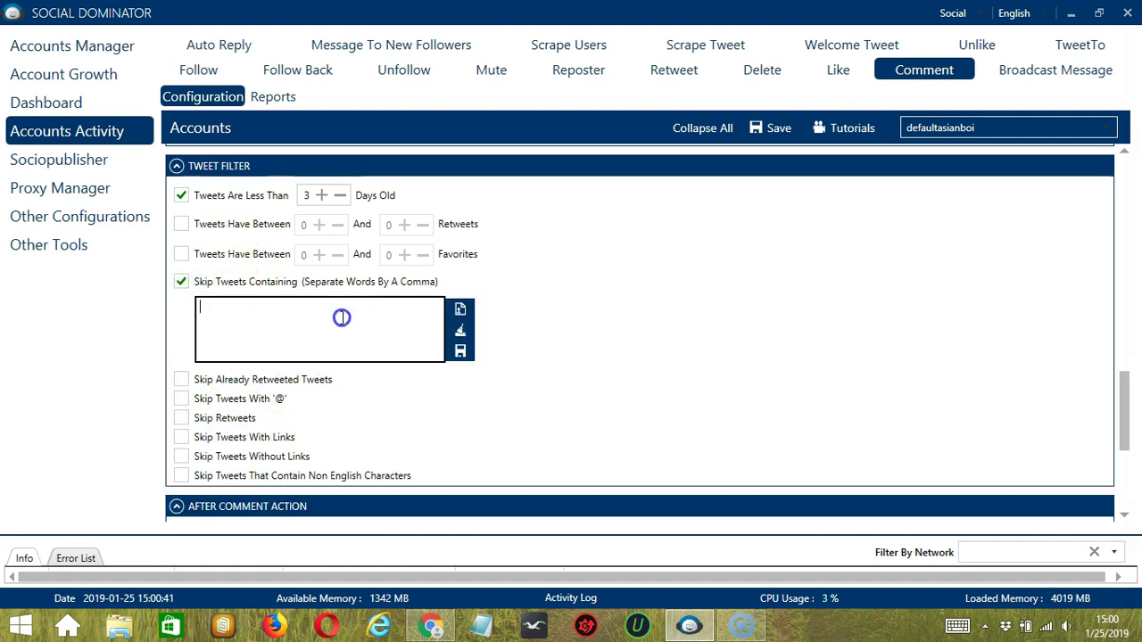
text(politics,gov)
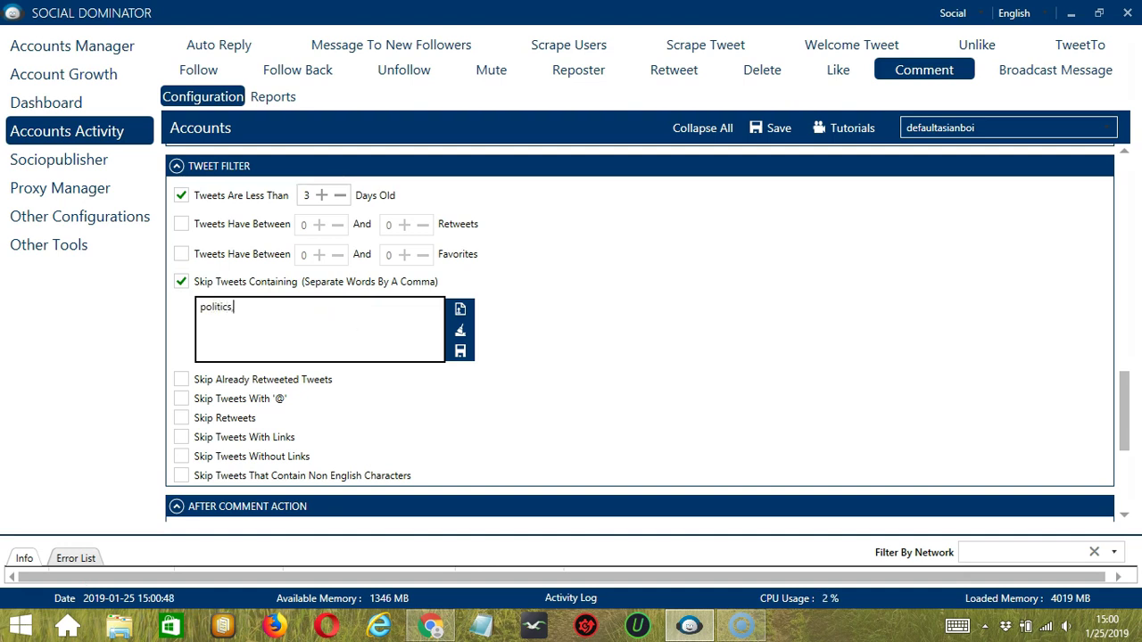
text(ernment)
- Clear the skip box and import the skip words from must not contain.txt on the Desktop
click(460, 332)
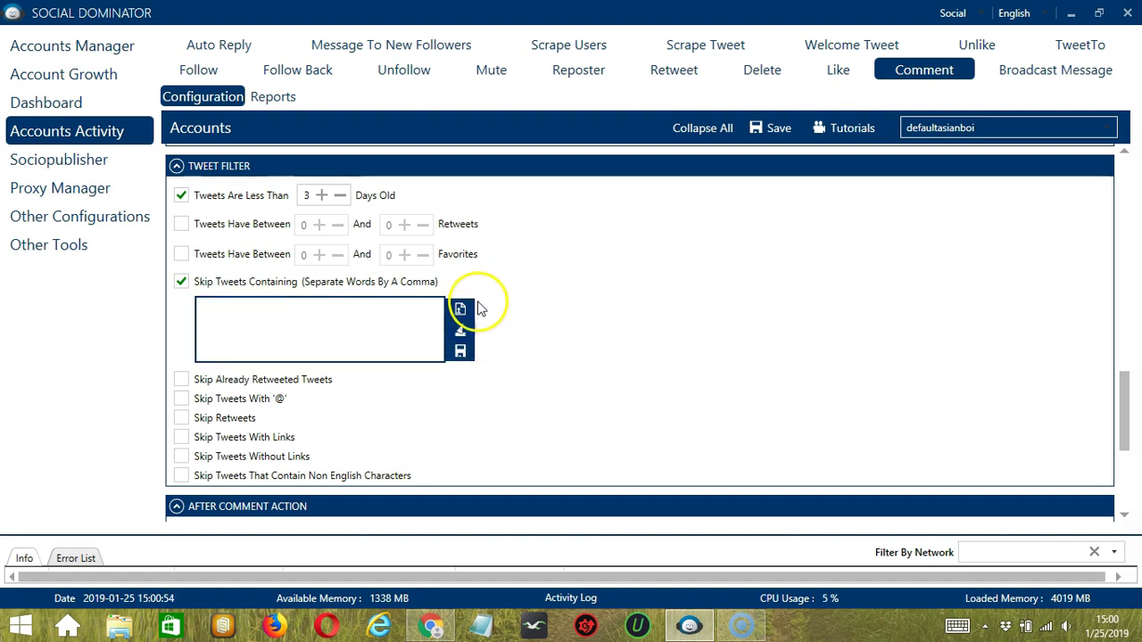
click(464, 309)
click(1127, 514)
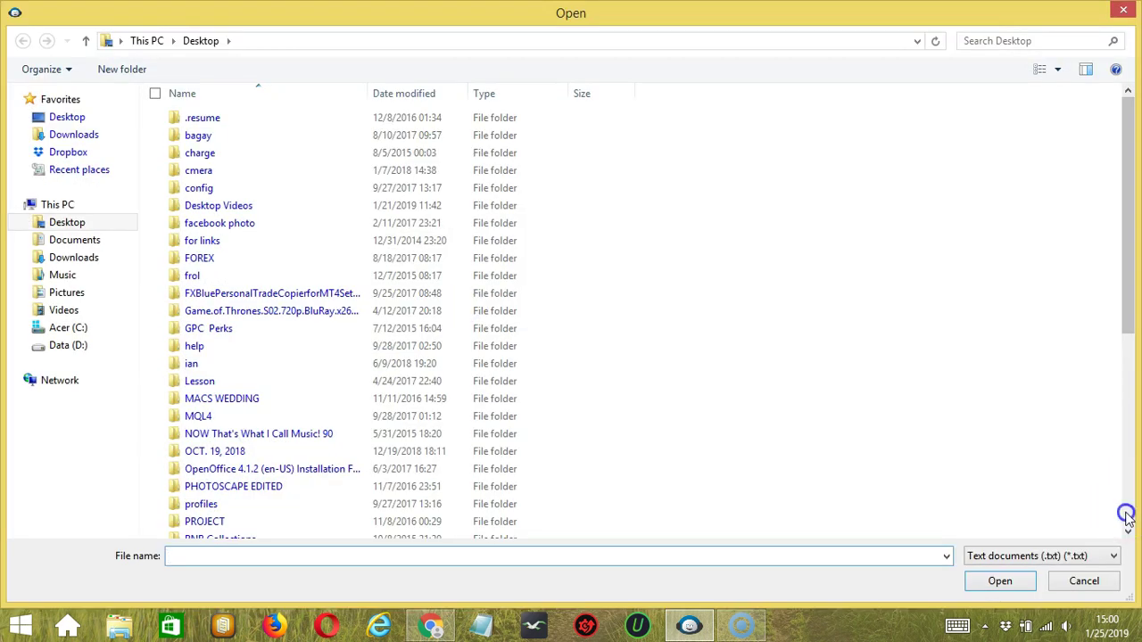
click(229, 459)
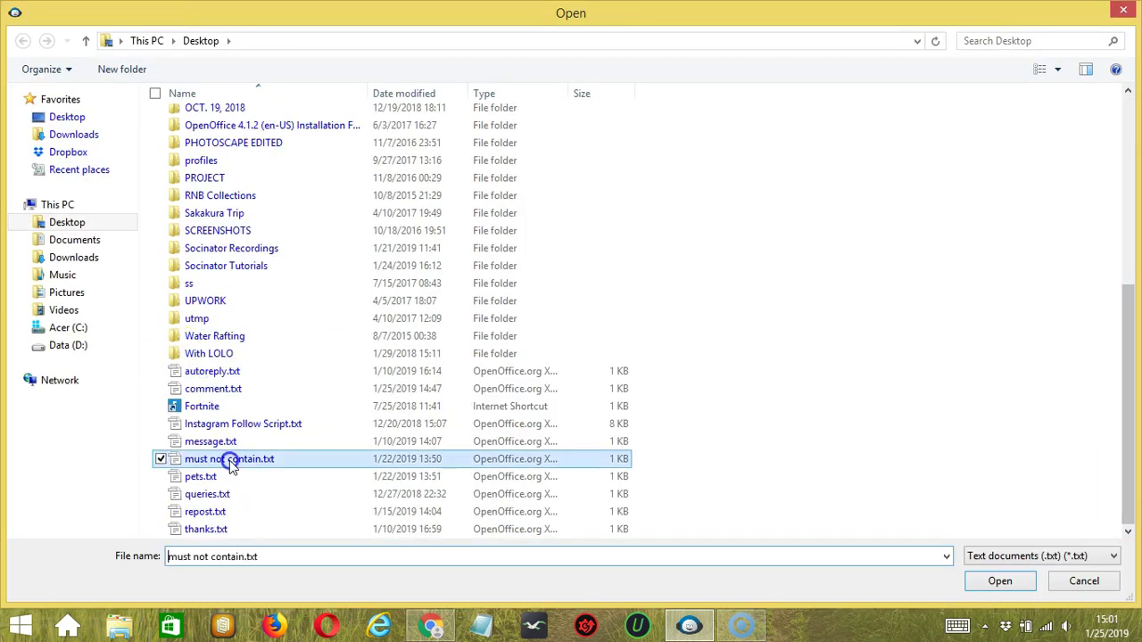
click(990, 582)
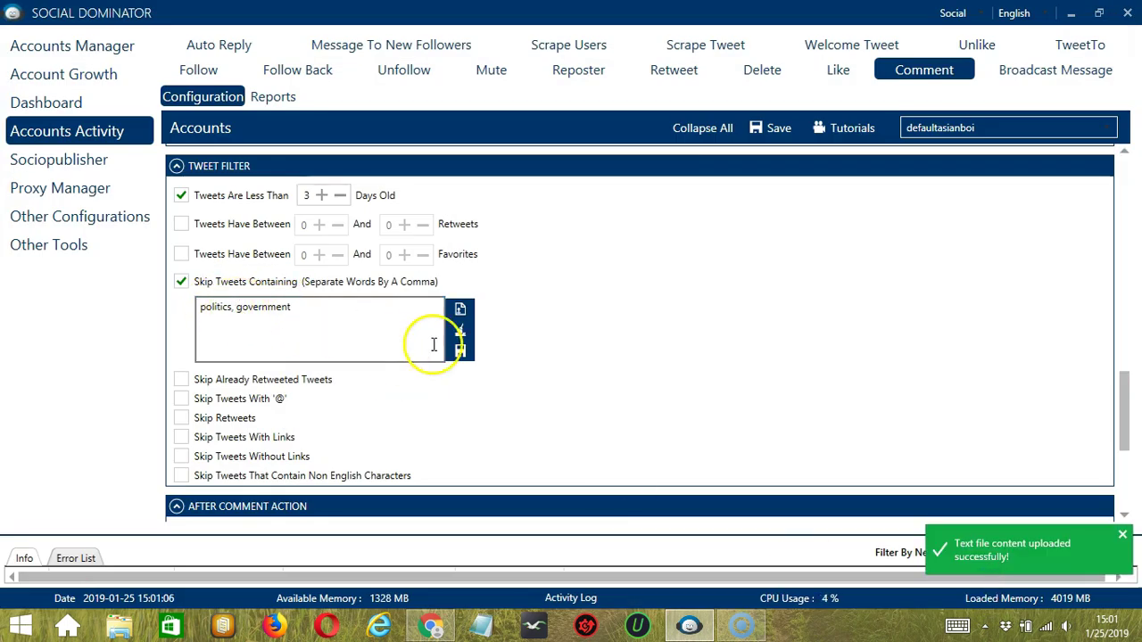
- Save the skip-words list and also skip tweets containing '@'
click(461, 354)
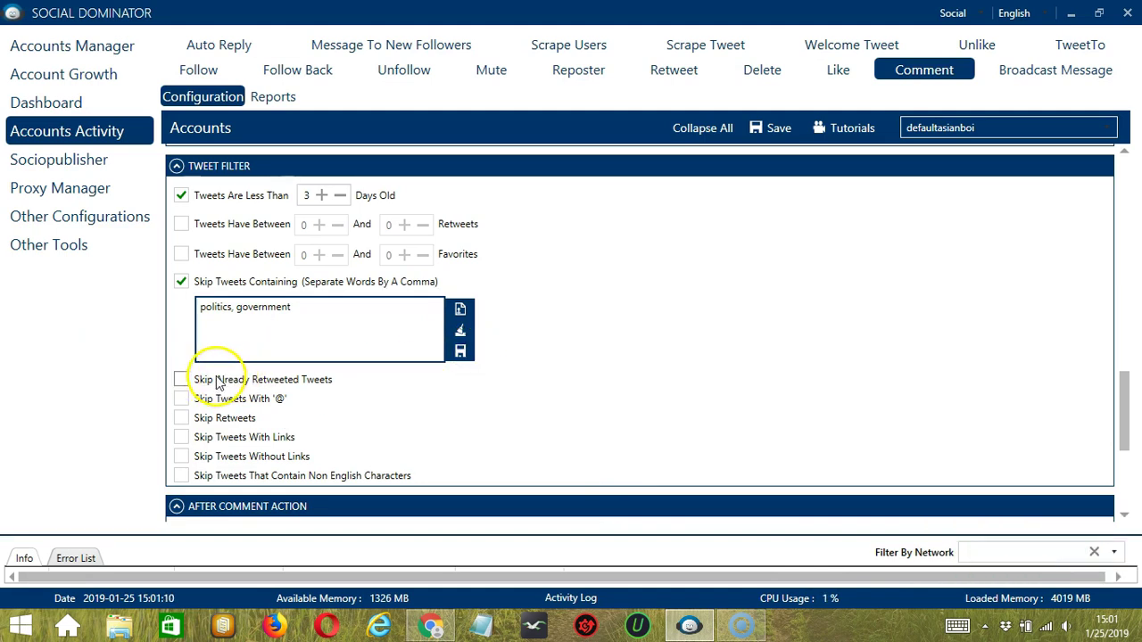
drag(180, 400, 286, 406)
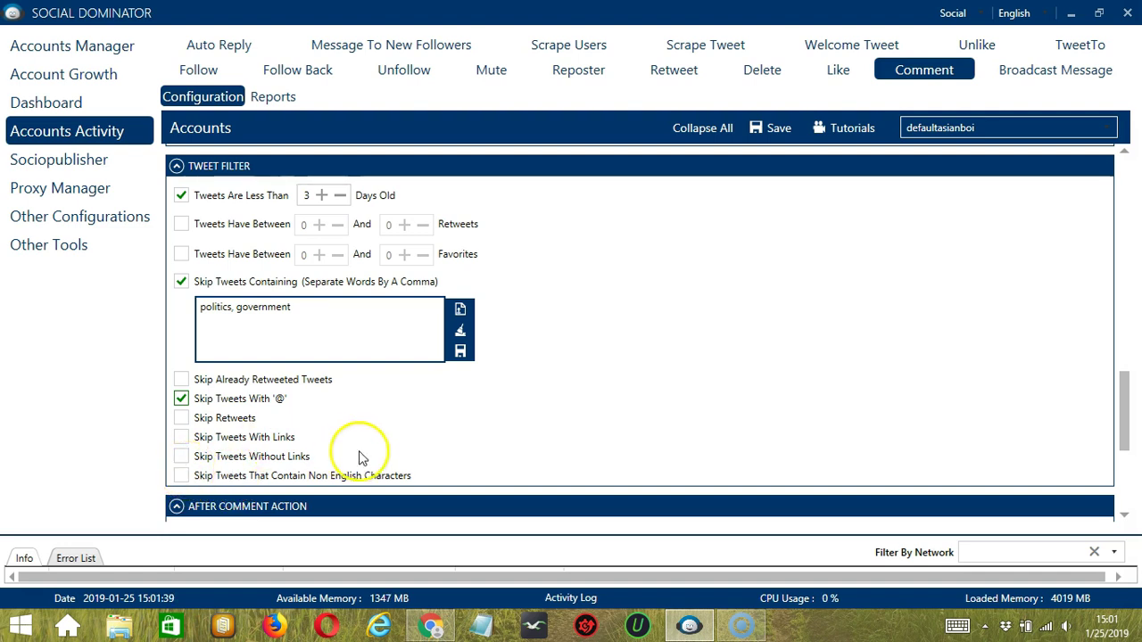
click(1128, 506)
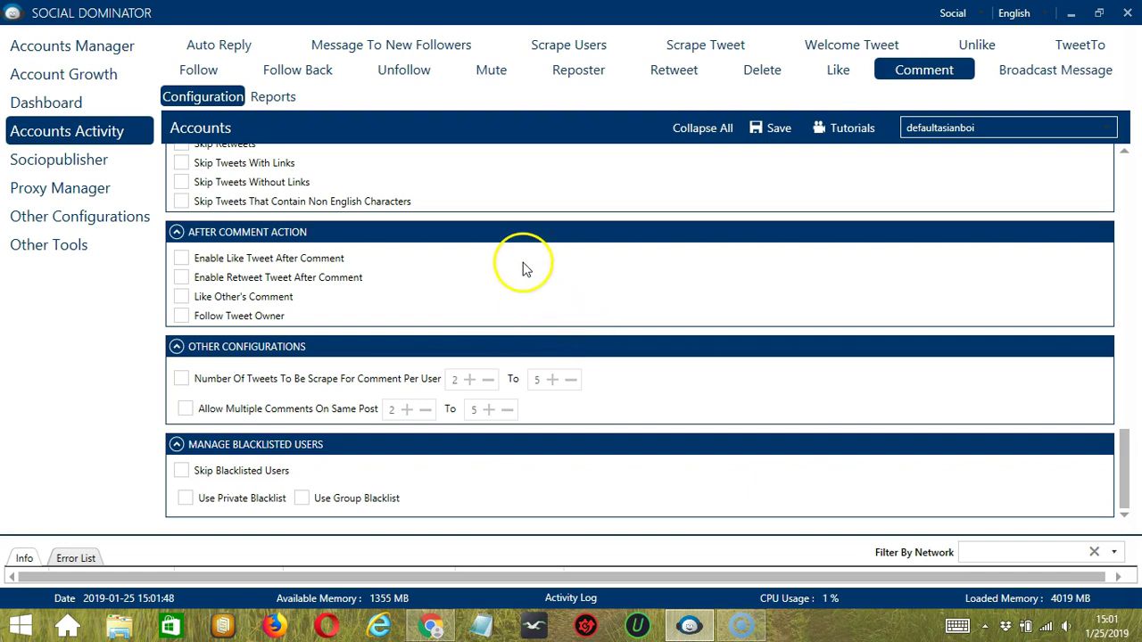
- Enable Like Tweet, Retweet Tweet, Like Other's Comment and Follow Tweet Owner after commenting
click(181, 258)
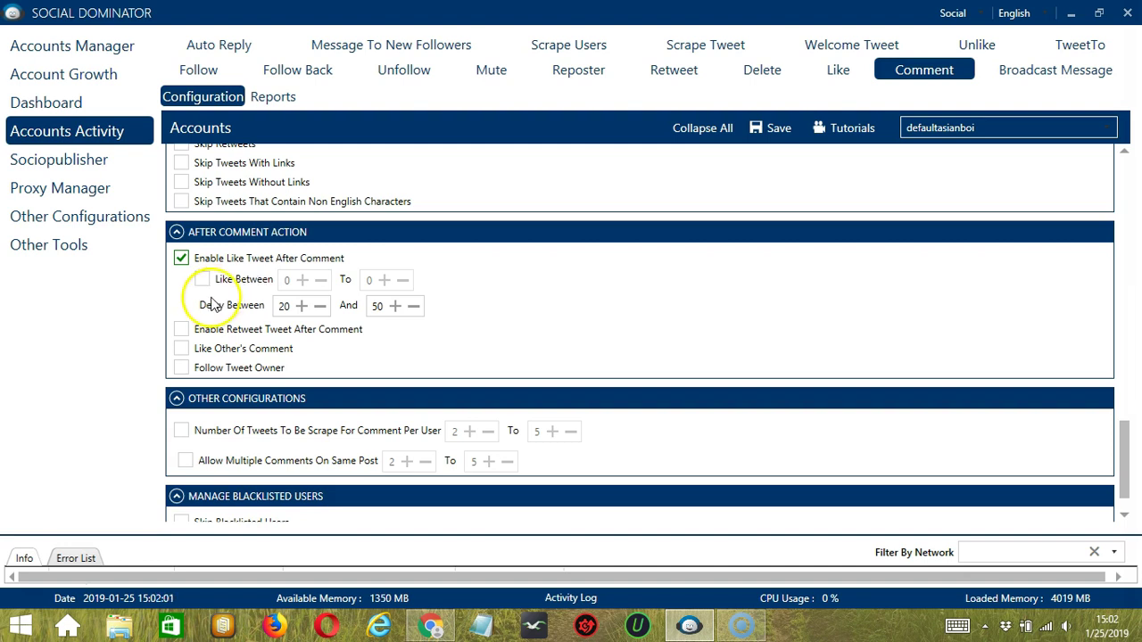
click(181, 329)
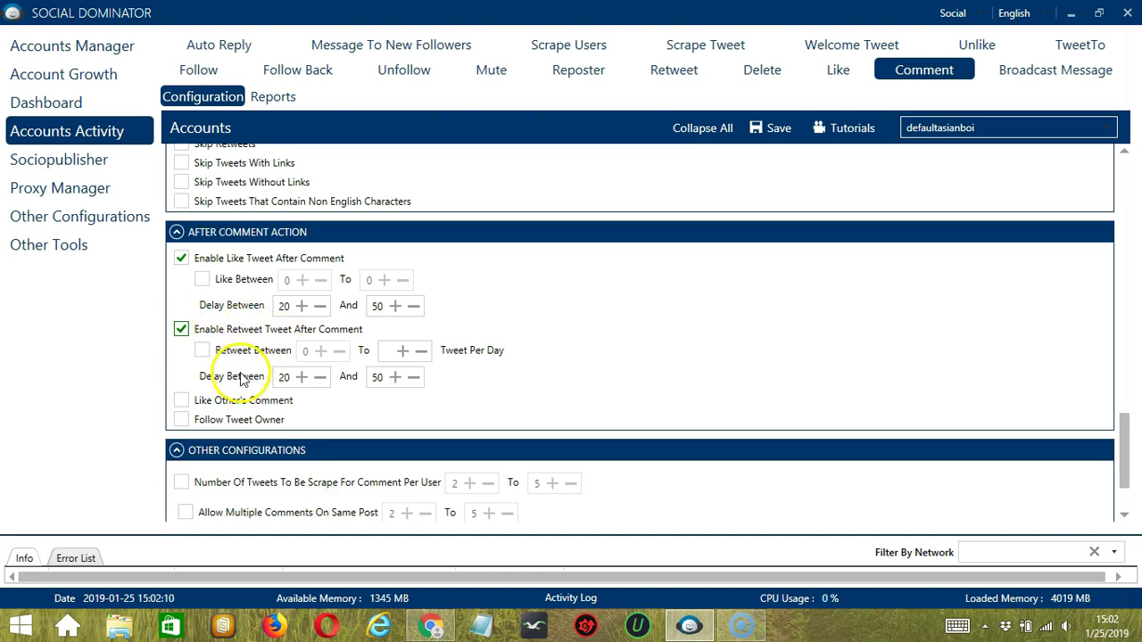
click(181, 399)
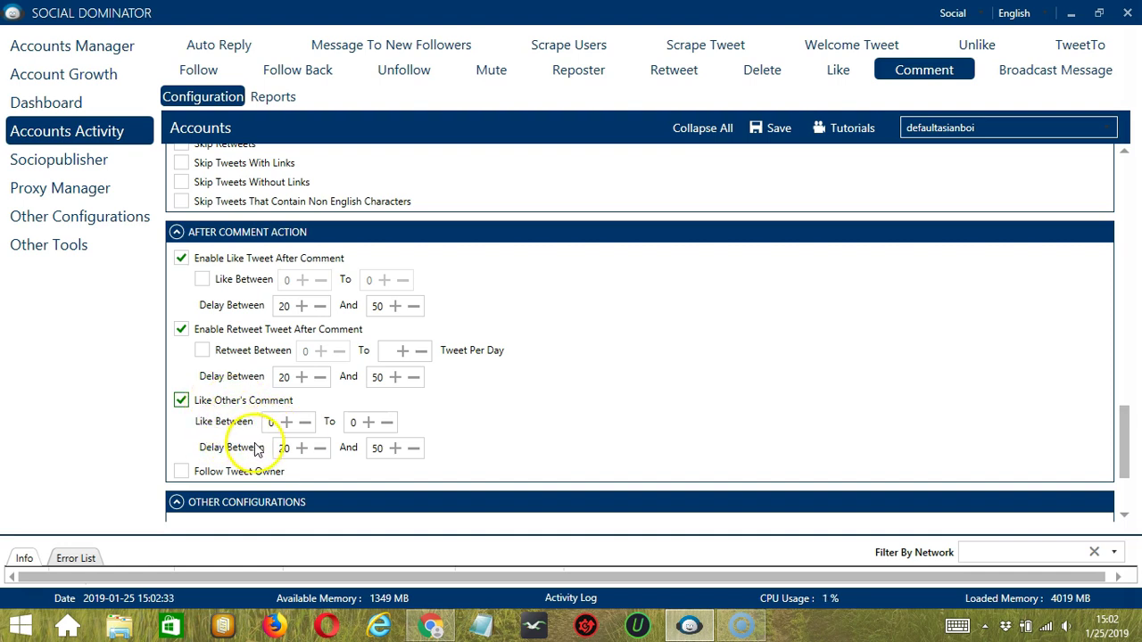
click(181, 470)
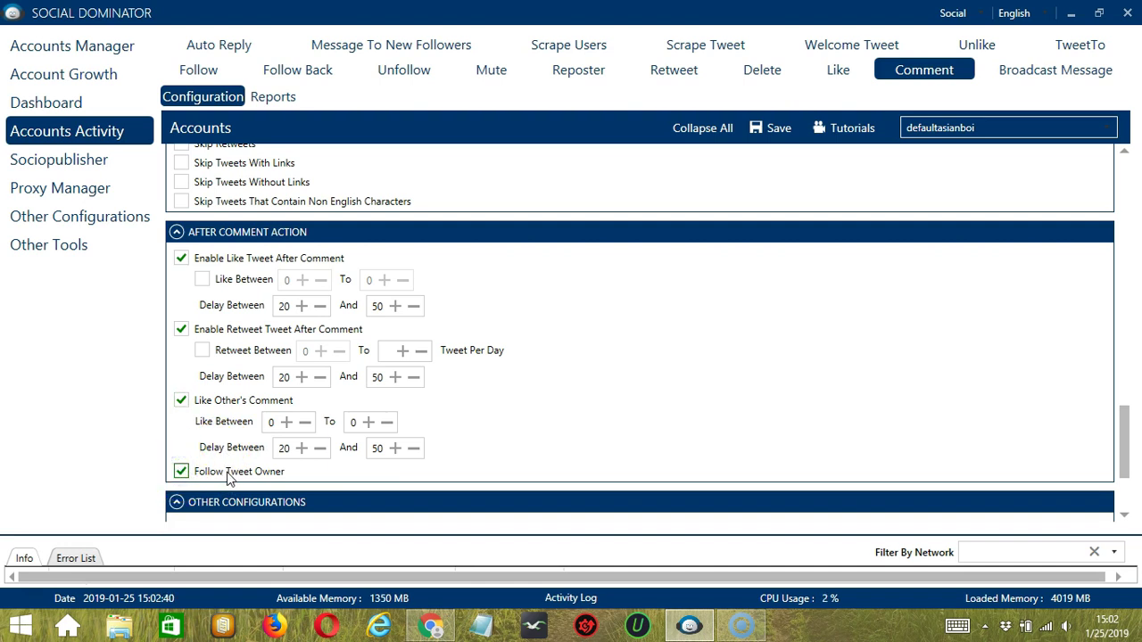
- Enable scraping 2–5 tweets per user, 2–5 comments per post, and skipping blacklisted users
click(1125, 514)
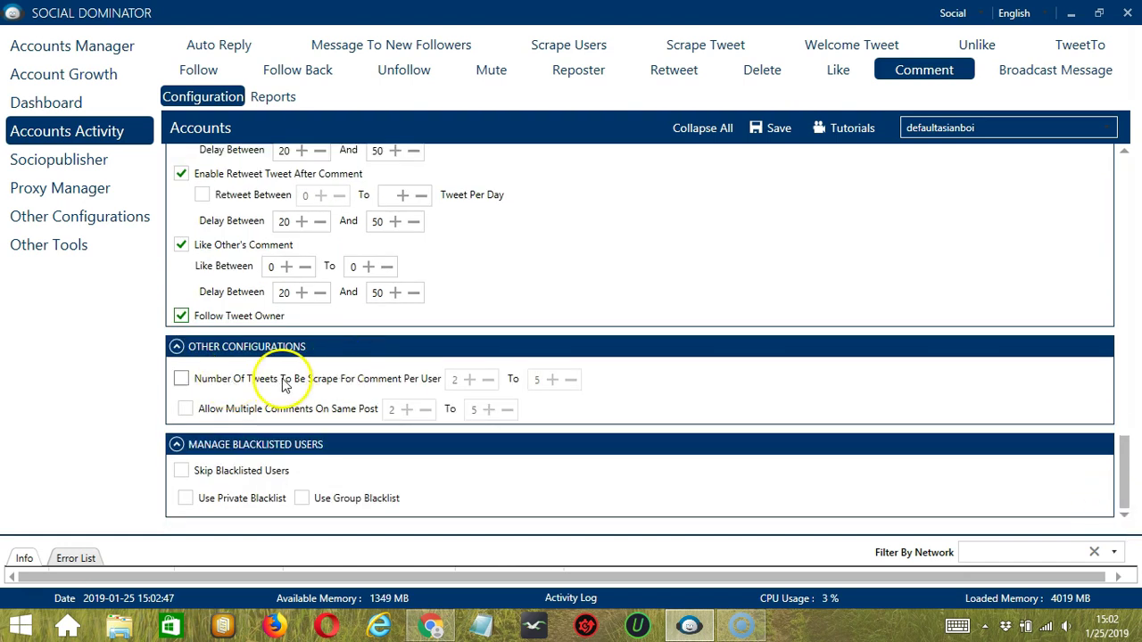
click(180, 379)
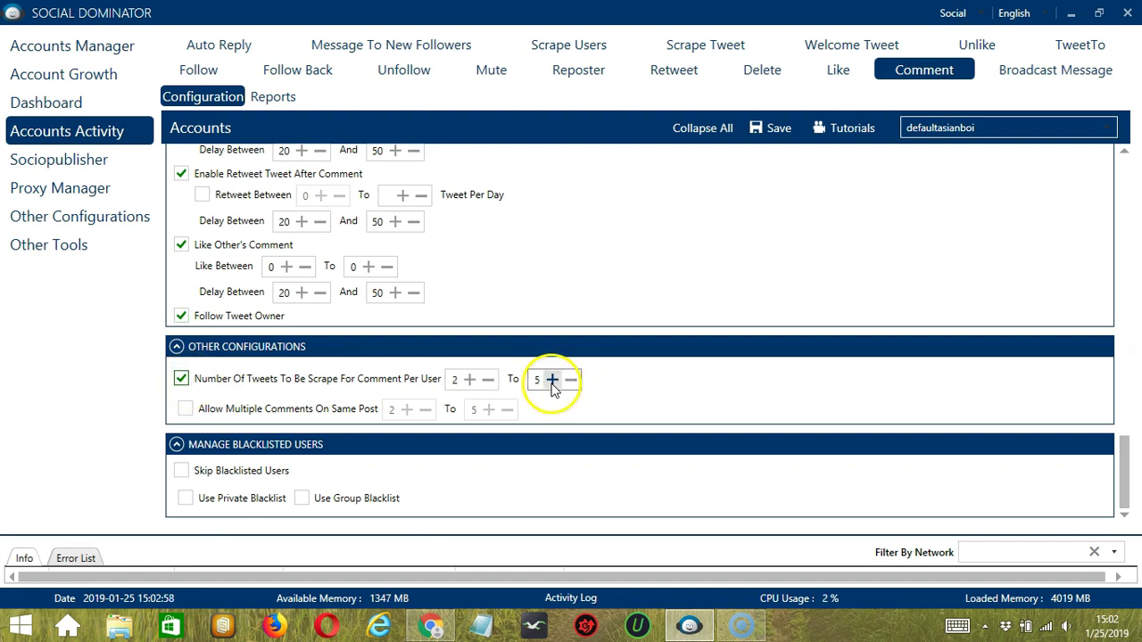
click(185, 409)
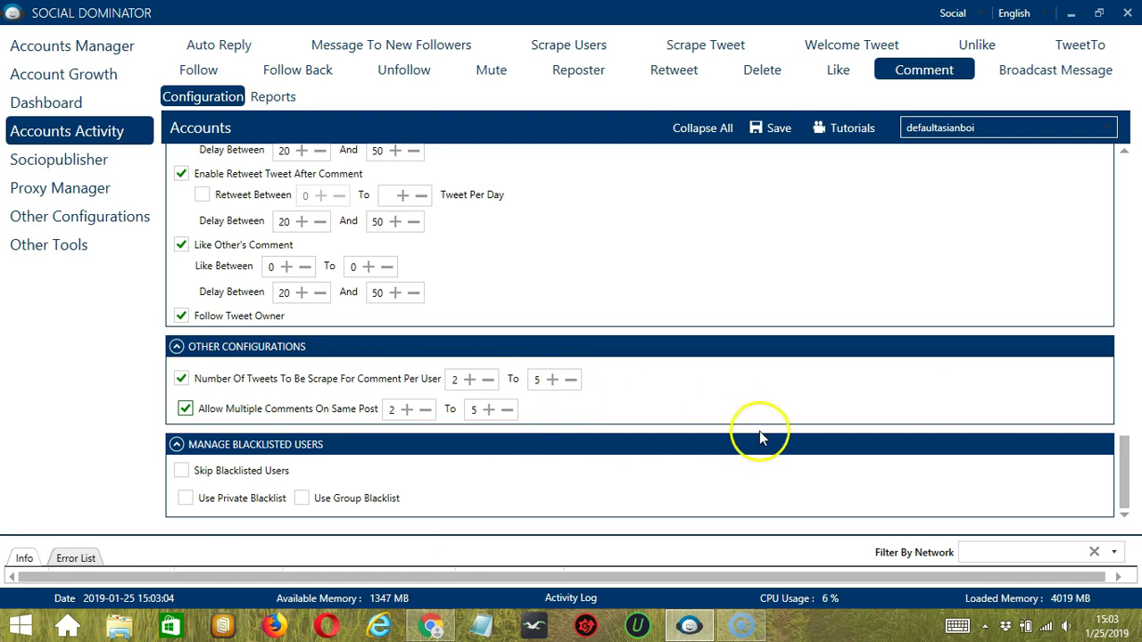
click(214, 473)
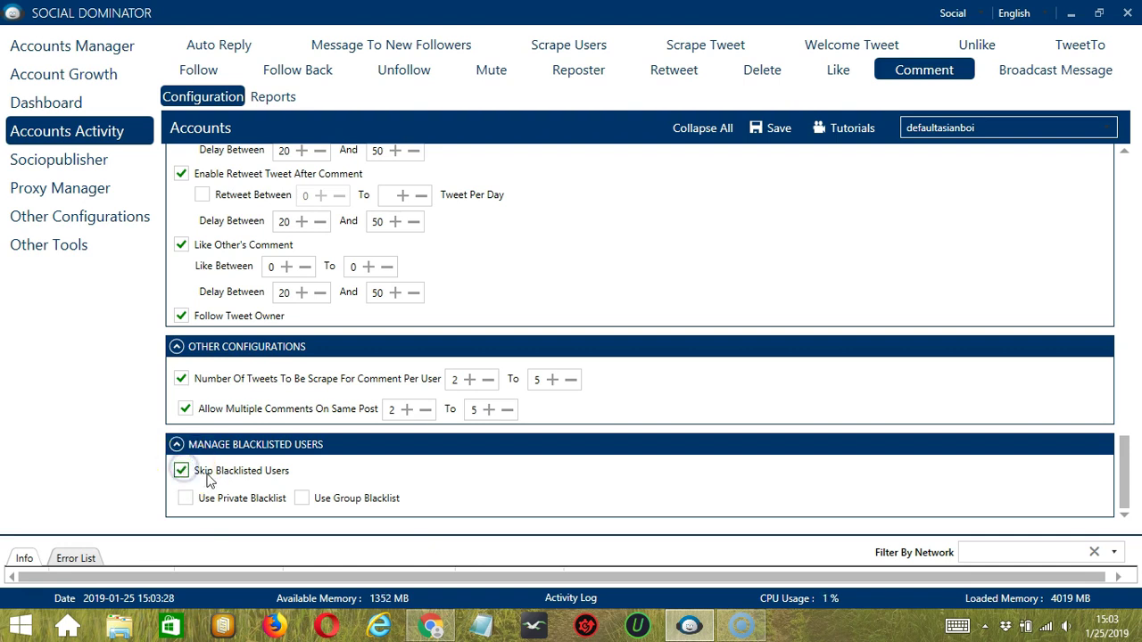
click(234, 507)
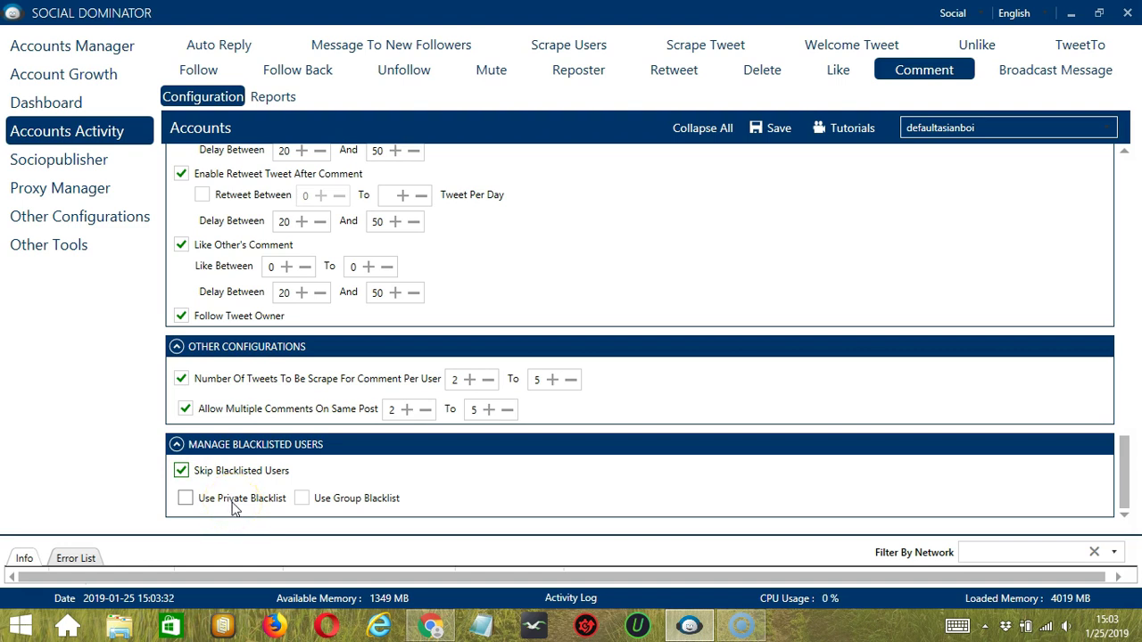
click(341, 505)
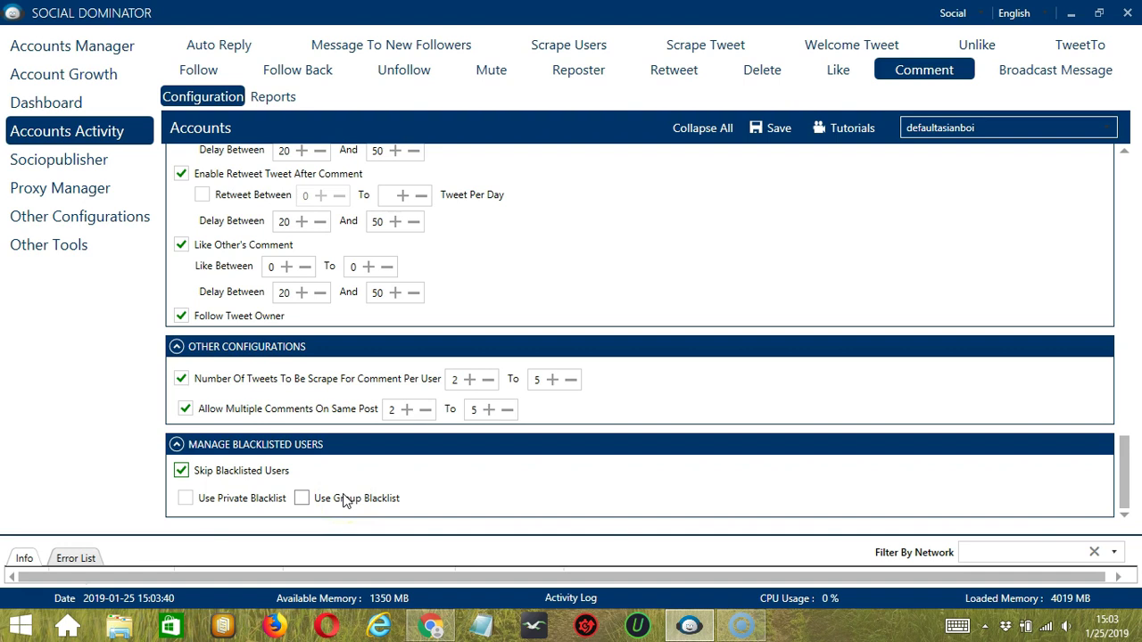
- Save the Twitter Comment activity settings and switch its status from Stopped to Active
click(1123, 162)
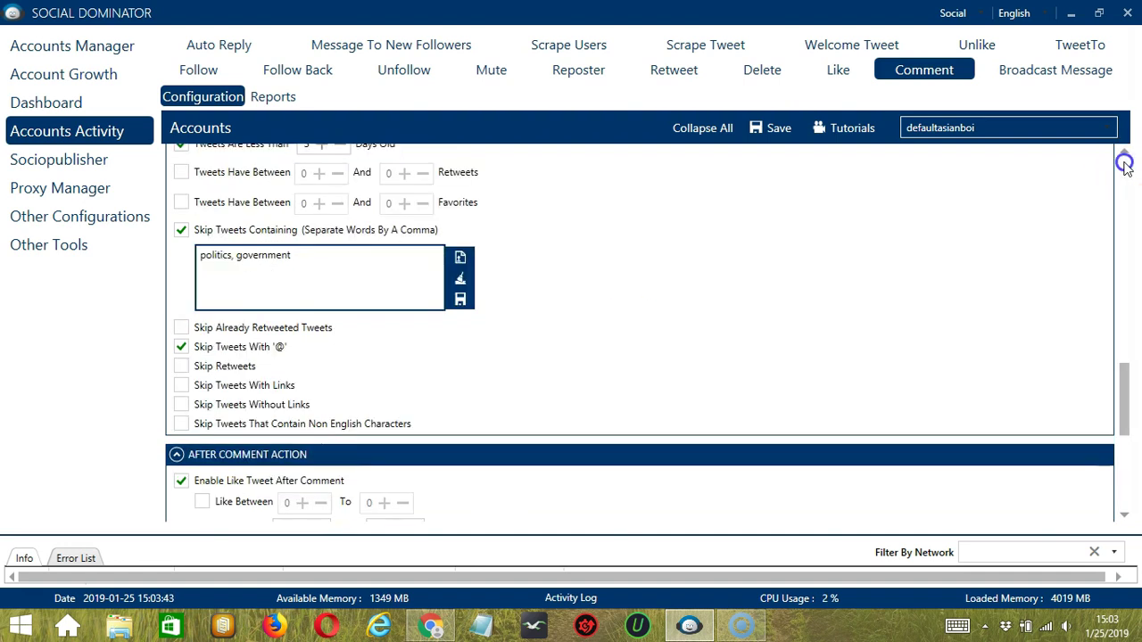
click(774, 129)
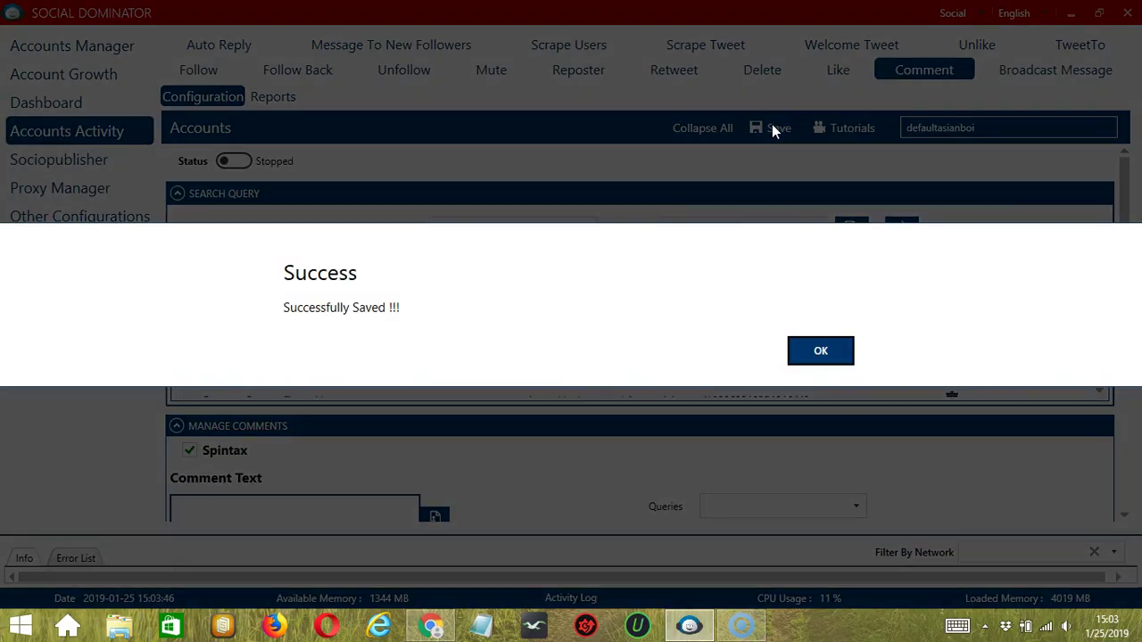
click(817, 349)
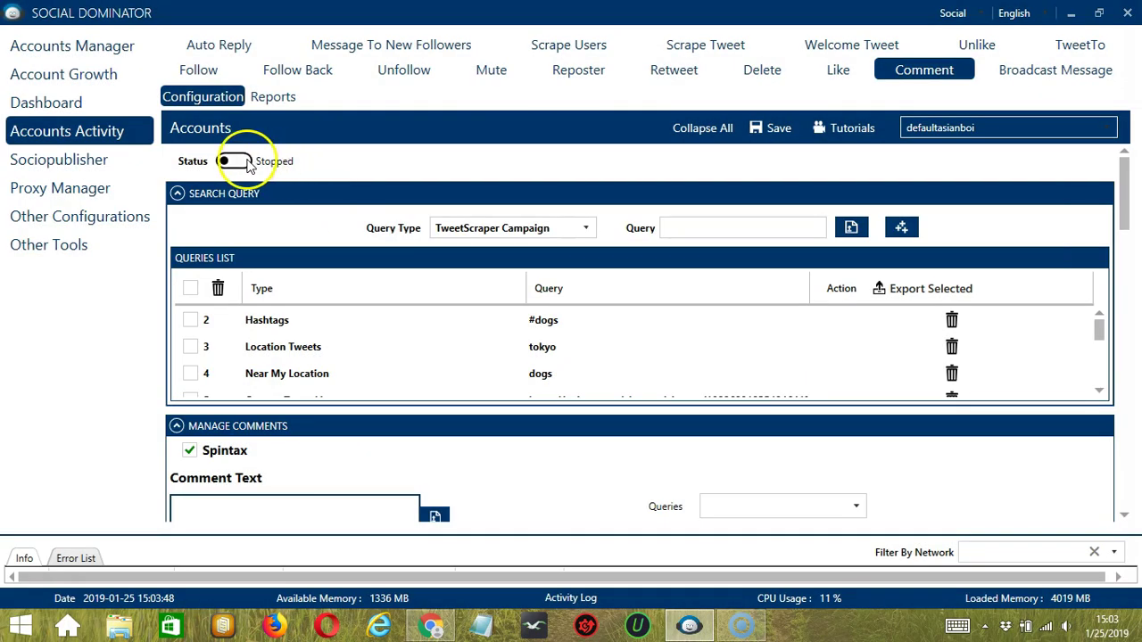
click(237, 161)
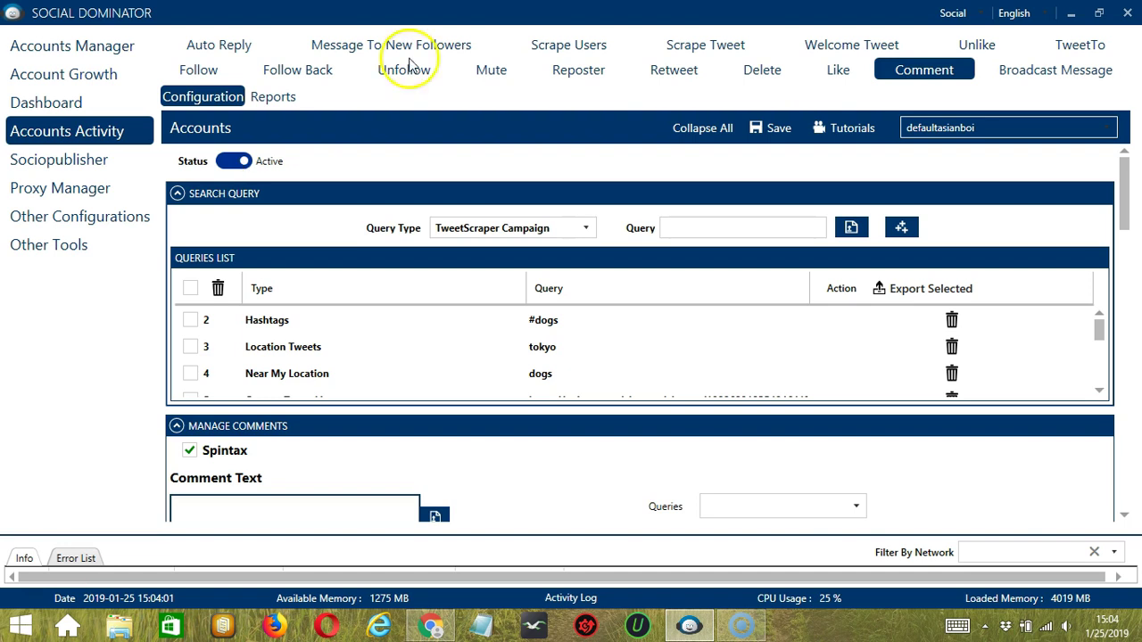
- Switch to Twitter Dominator and start a new Engage > Comment campaign
click(979, 18)
click(956, 167)
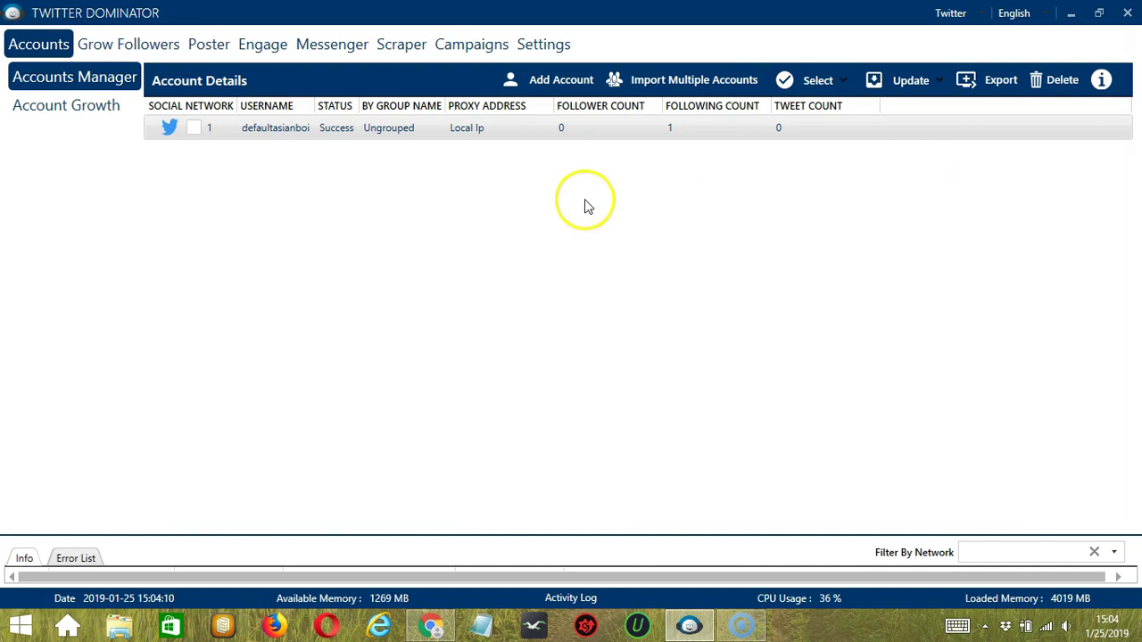
click(251, 49)
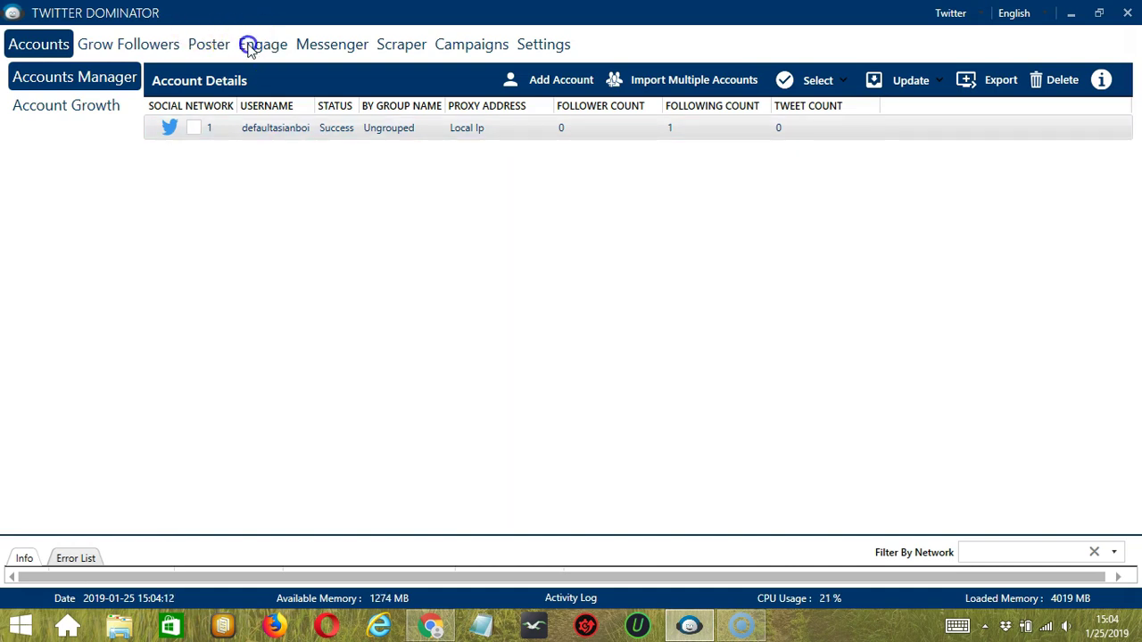
click(51, 108)
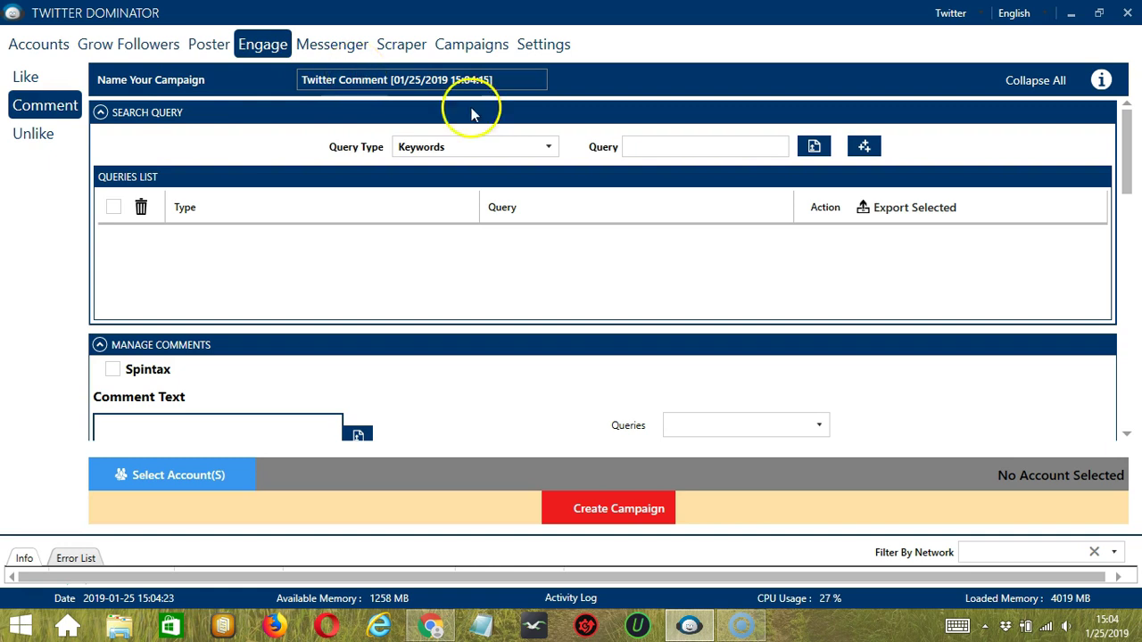
- Add a Specific User Tweets query for 'elonmusk' to the campaign's query list
click(493, 144)
scroll(413, 313, down, 2)
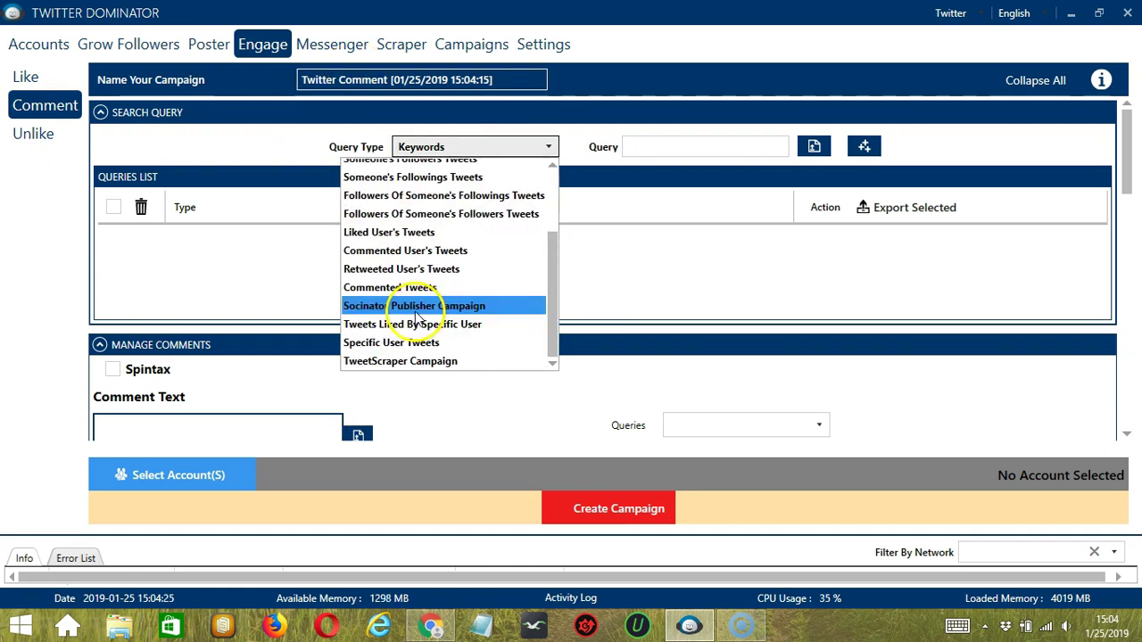
click(685, 111)
click(693, 142)
text(elonmusk)
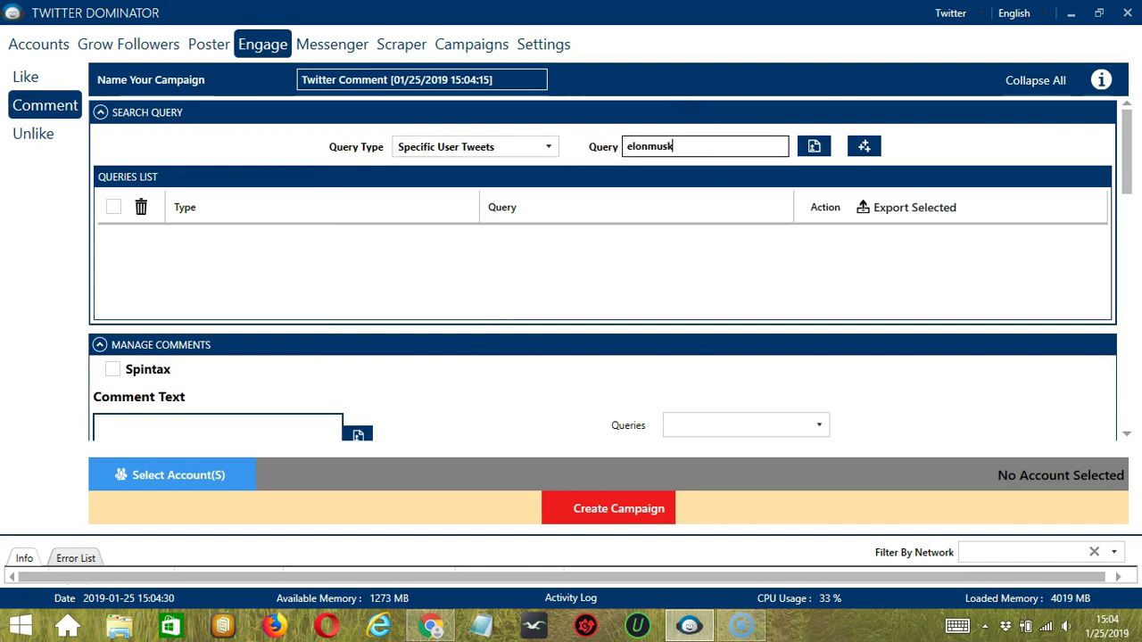
click(863, 148)
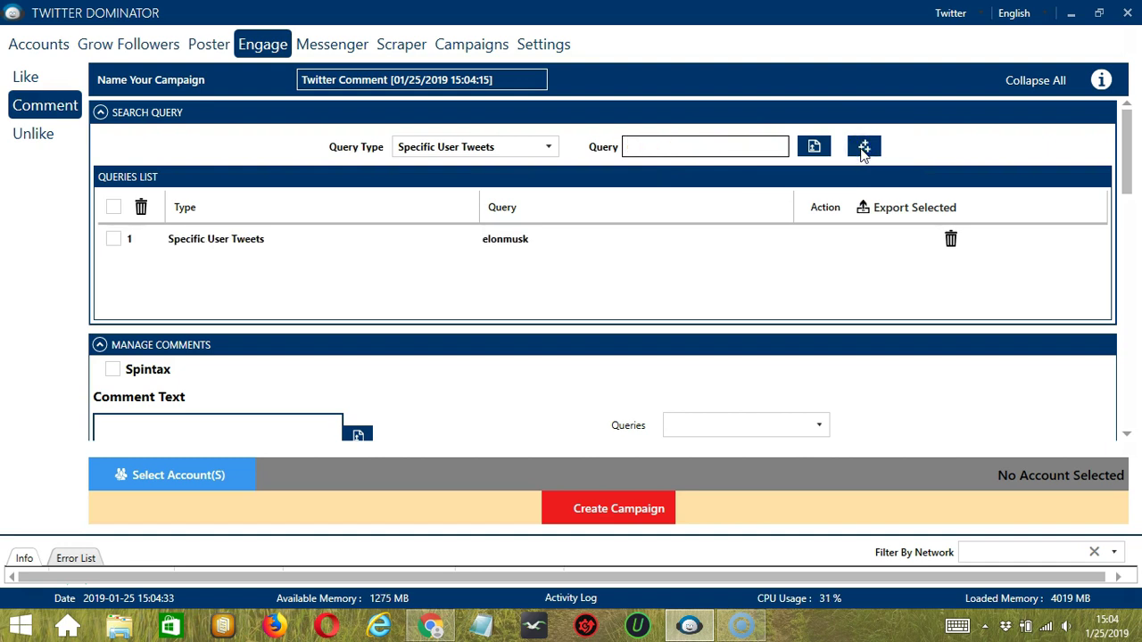
click(1127, 434)
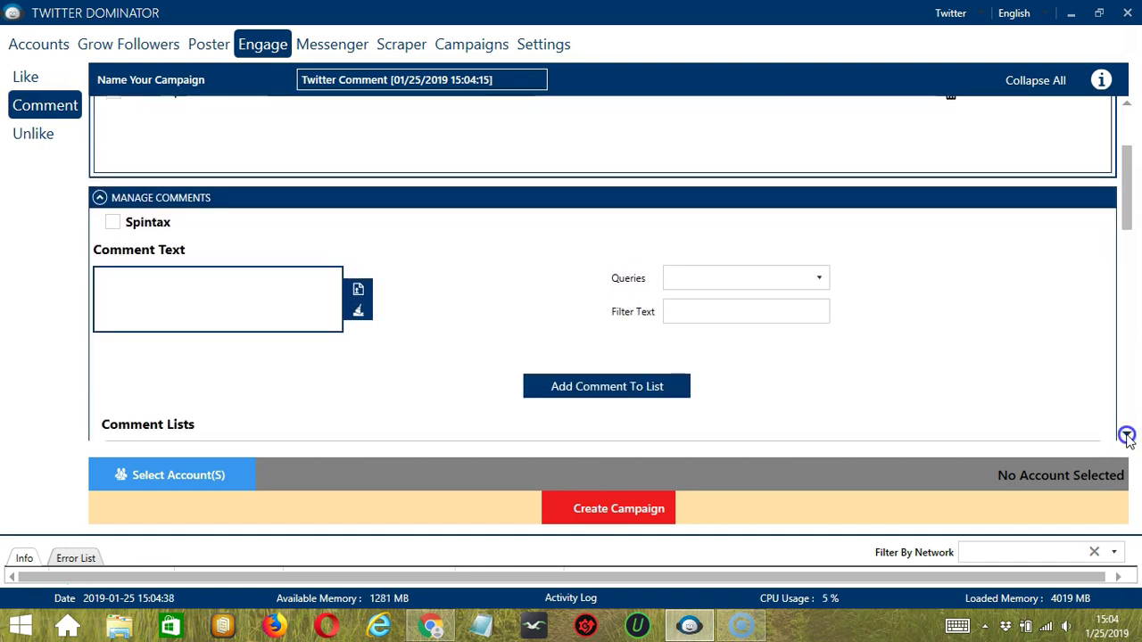
- Add the comment 'Cool!' to the comment list, attached to the elonmusk query
click(153, 294)
text(Cool!)
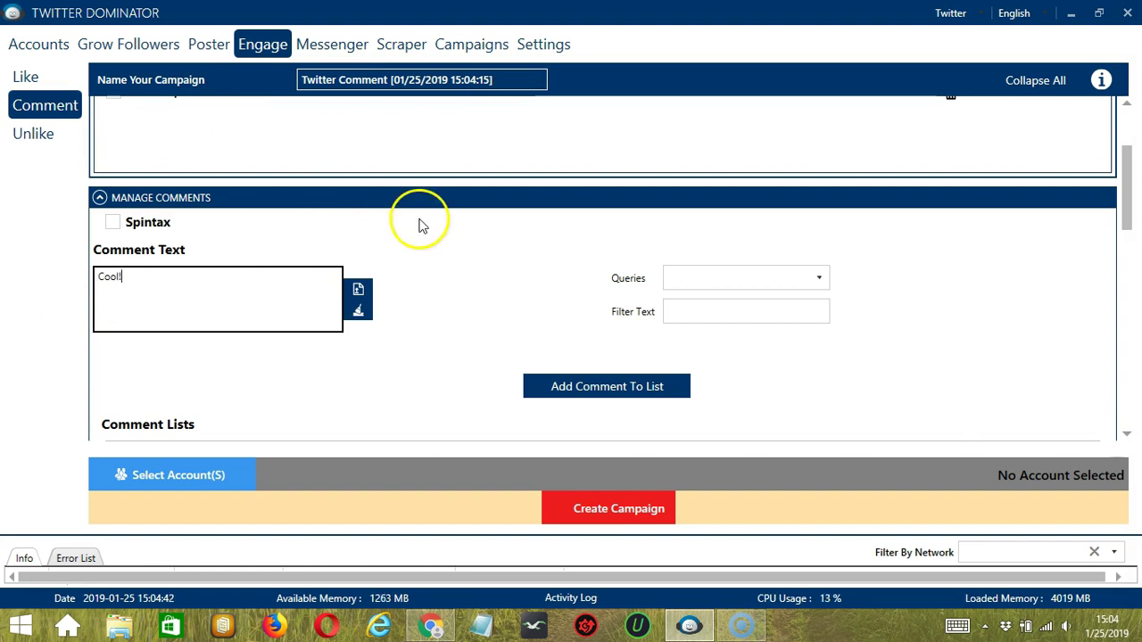
click(716, 290)
click(752, 321)
click(615, 386)
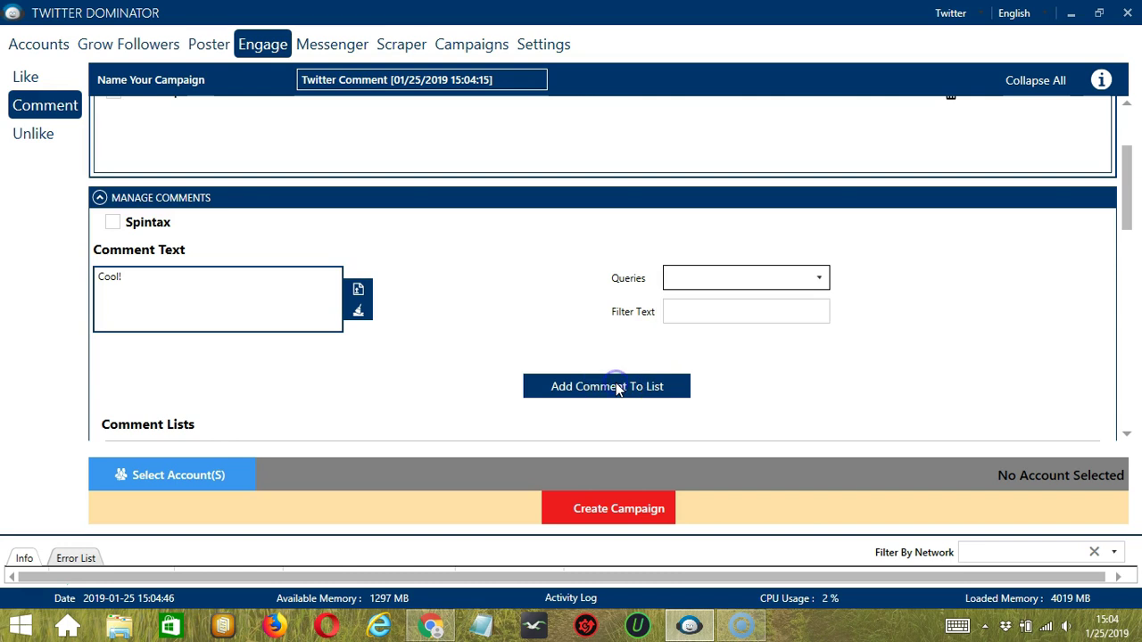
- Set the tweet filter to skip tweets with '@' mentions or non-English characters
click(1128, 436)
click(1128, 437)
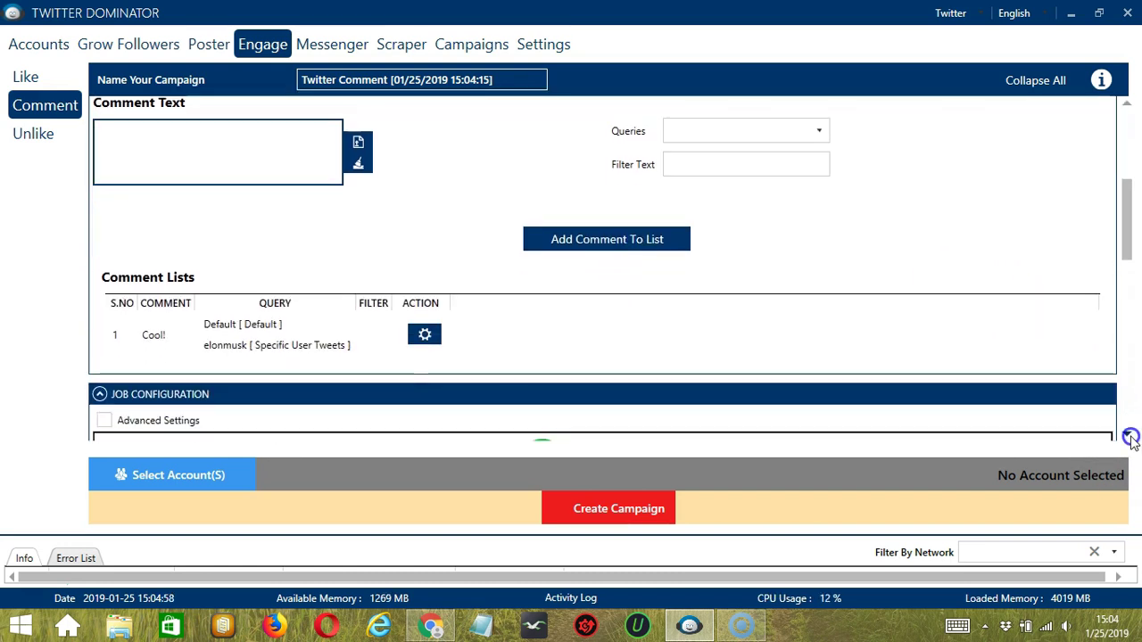
click(1128, 437)
click(1129, 436)
click(1128, 436)
click(1128, 436)
click(1128, 436)
click(1127, 436)
click(1127, 435)
click(1127, 435)
click(1128, 435)
click(1128, 435)
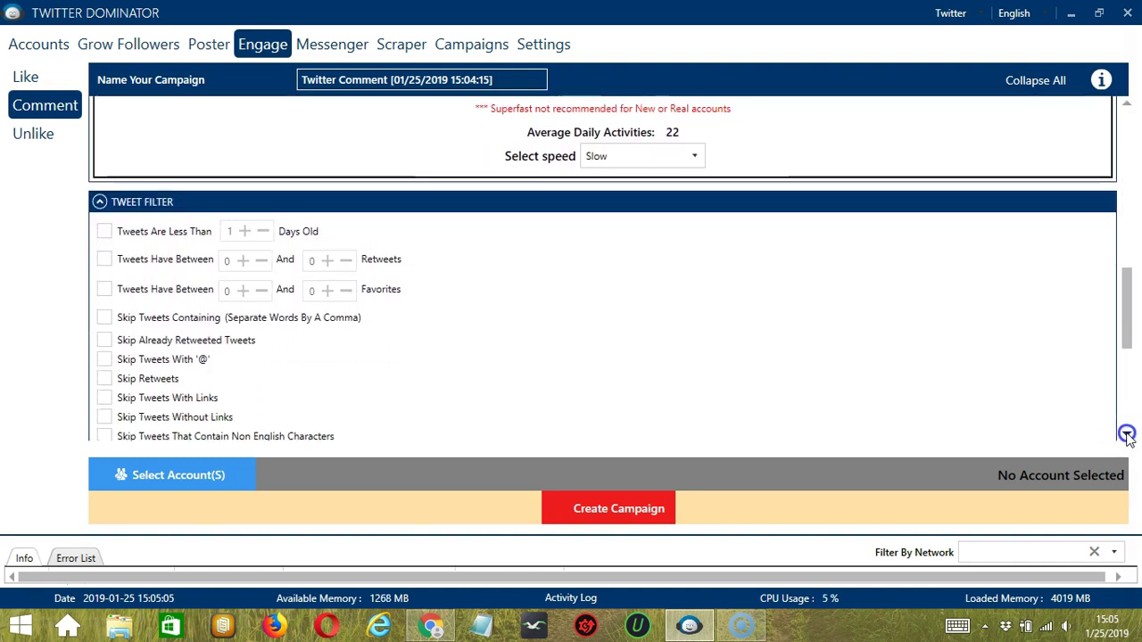
click(1127, 436)
click(1128, 435)
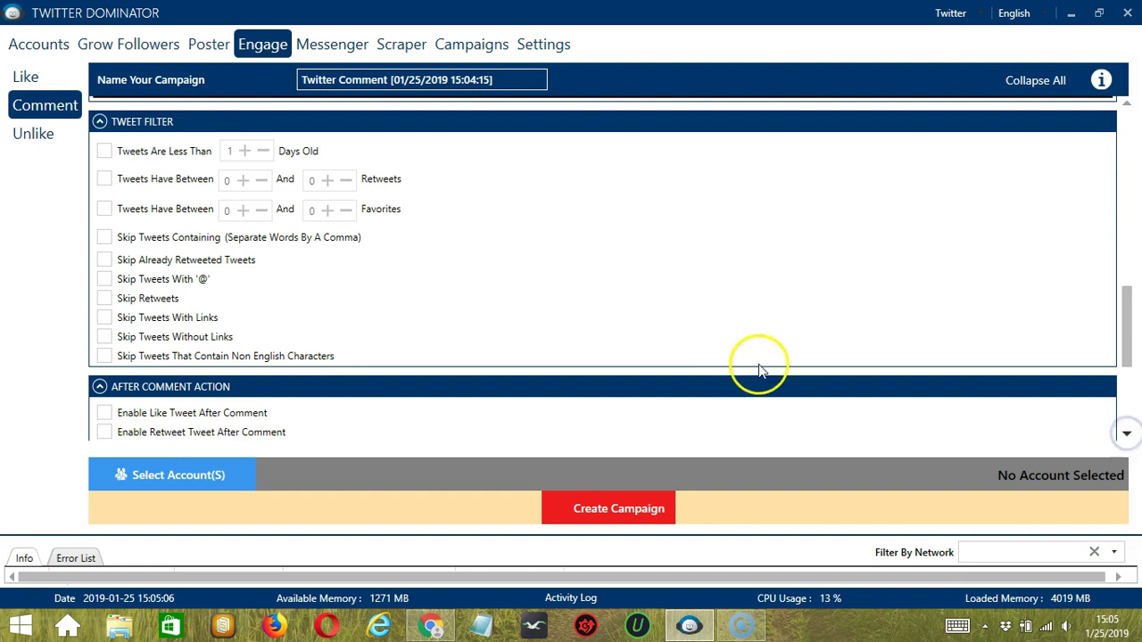
scroll(759, 372, down, 1)
click(106, 265)
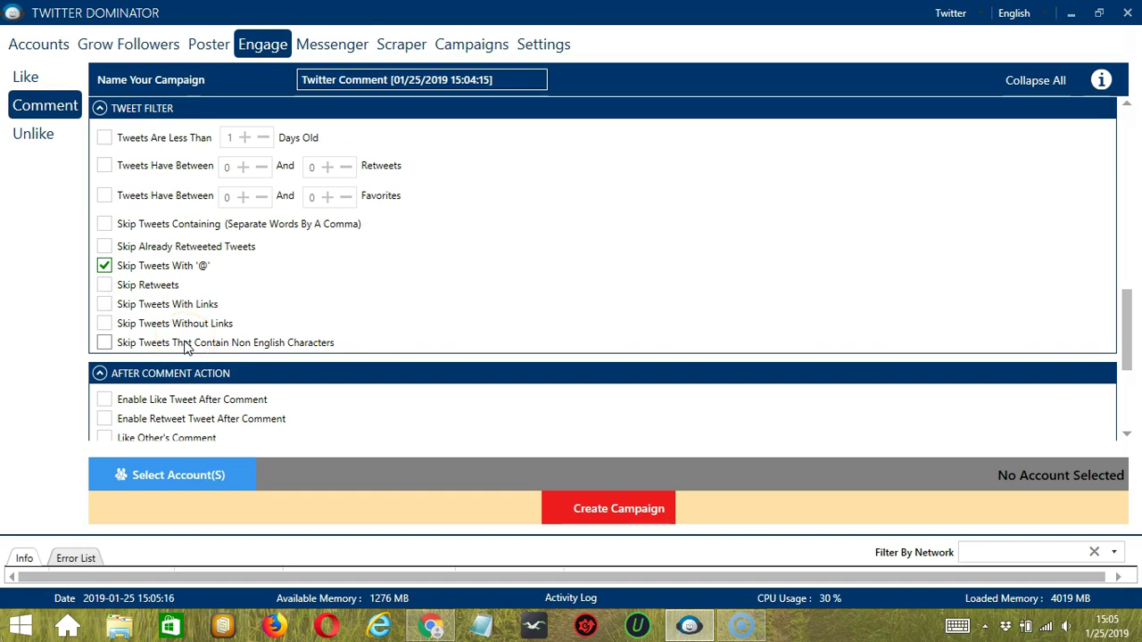
click(105, 343)
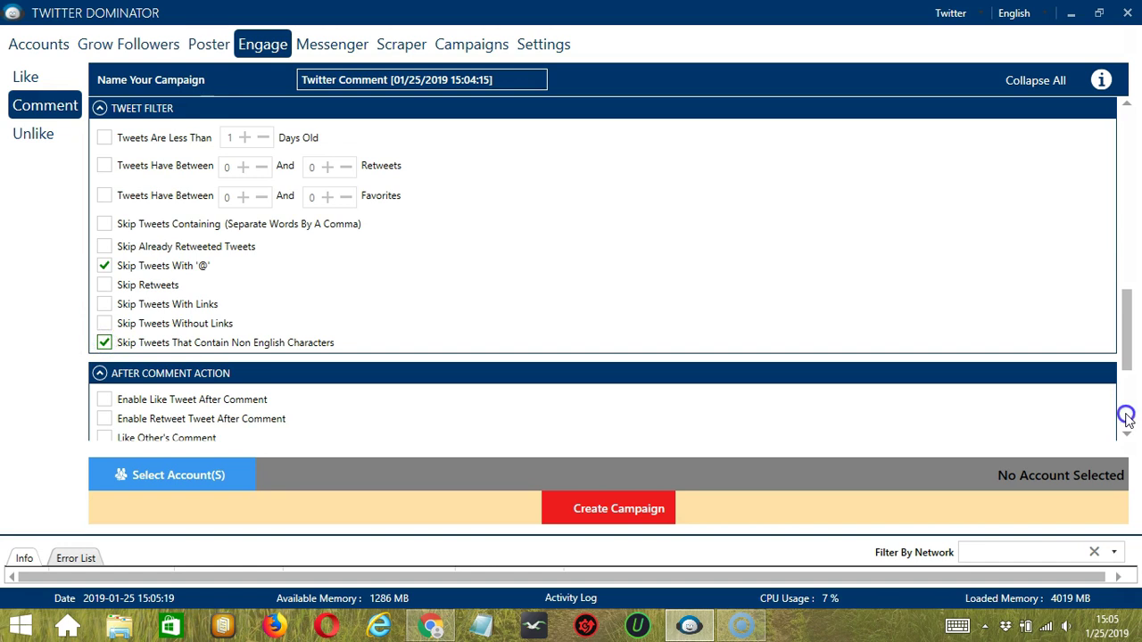
- Turn on following each tweet owner and skipping blacklisted users
click(1126, 419)
click(156, 219)
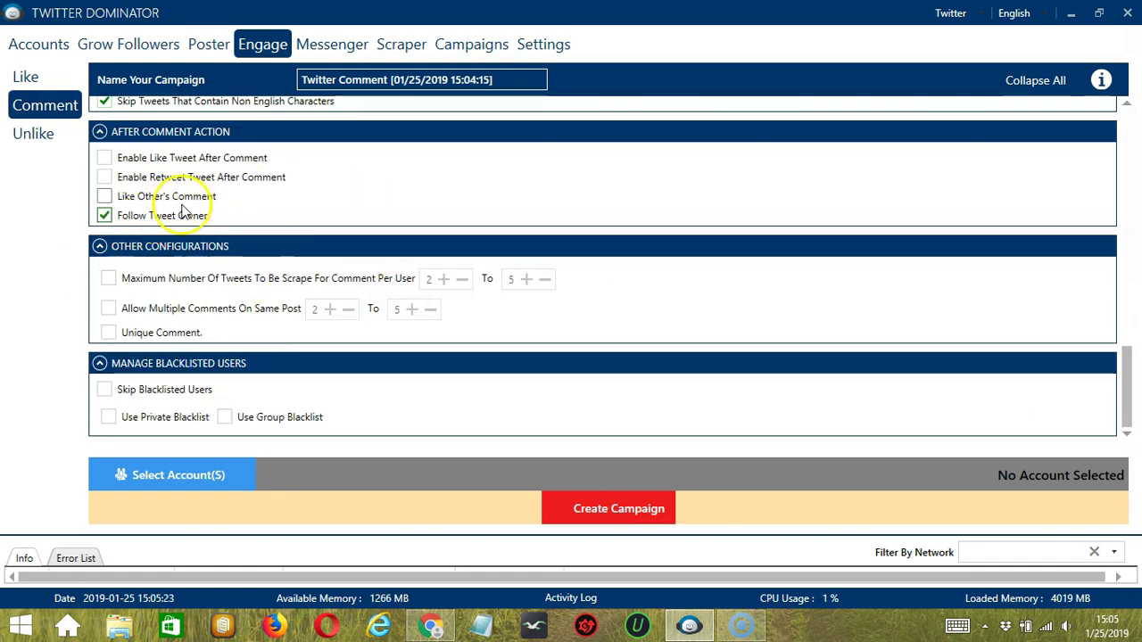
click(104, 391)
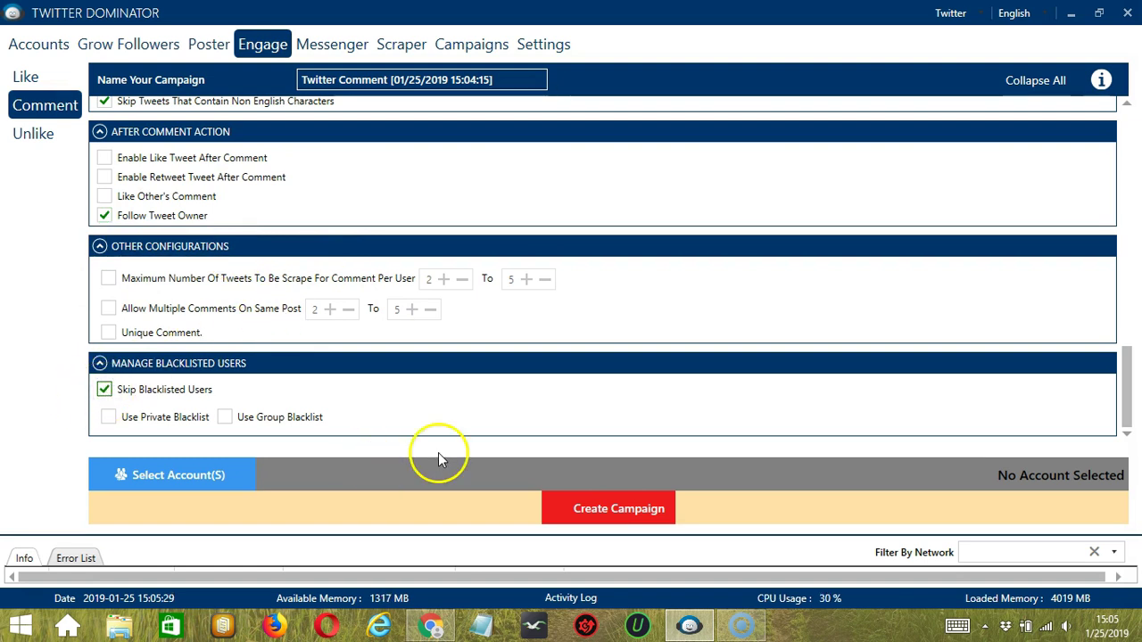
click(239, 473)
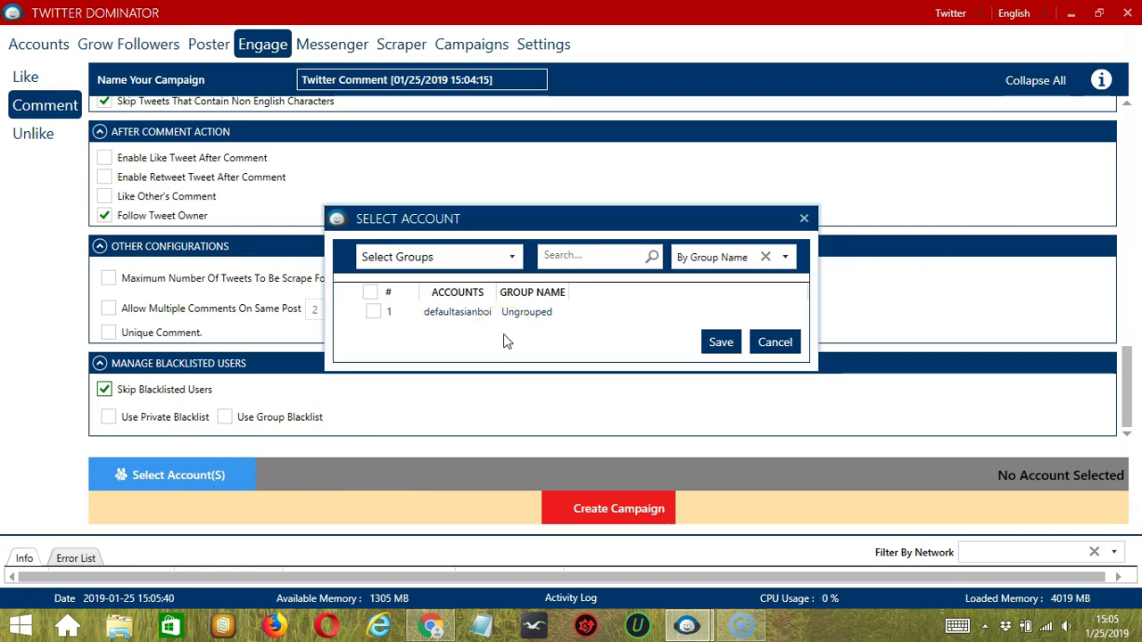
- Assign the only account, create the campaign, and confirm overriding that account's comment settings
click(372, 311)
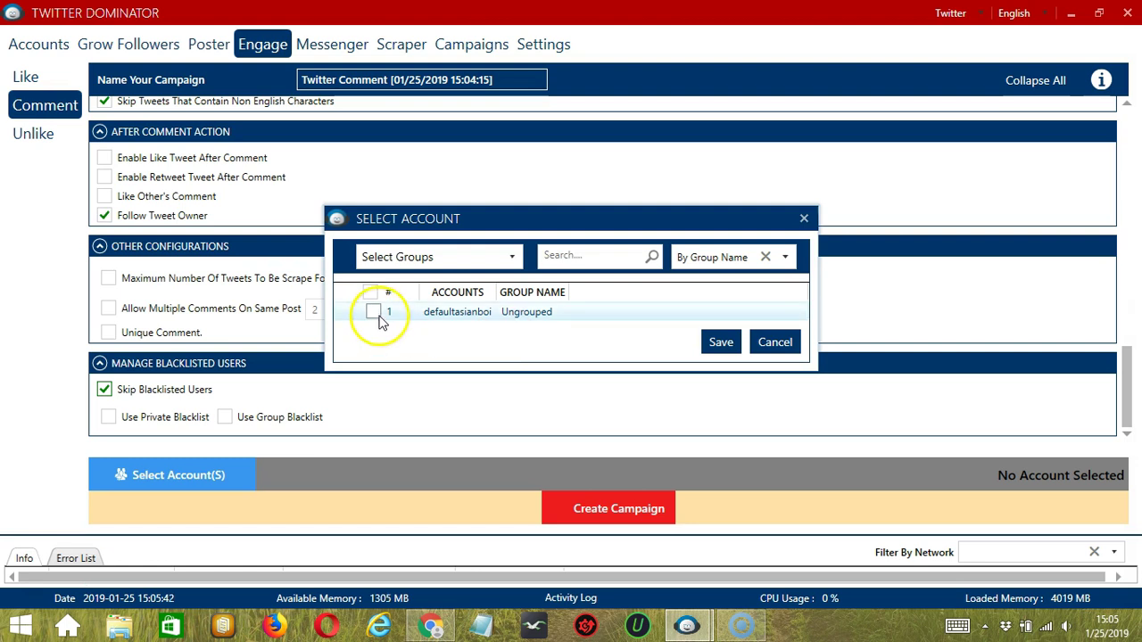
click(720, 342)
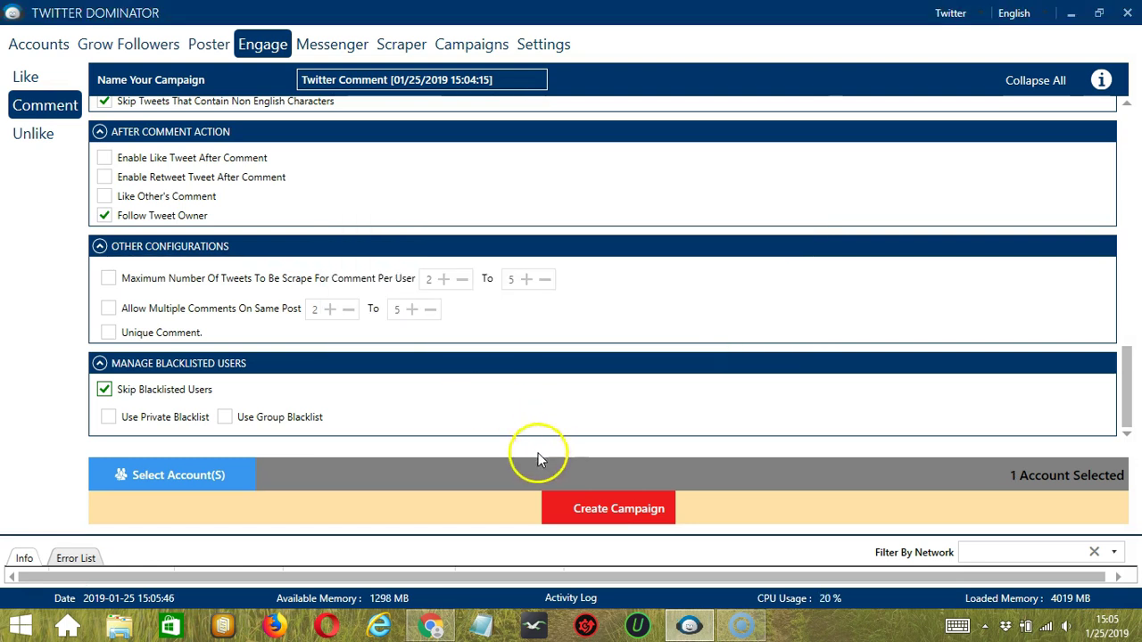
click(557, 507)
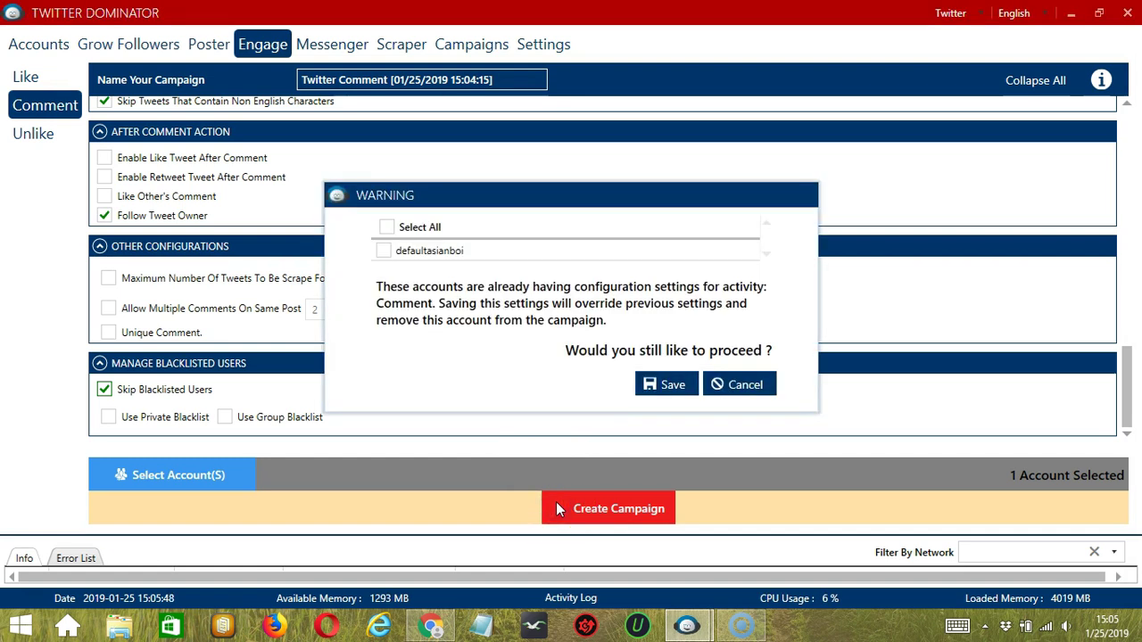
click(385, 256)
click(383, 252)
click(669, 388)
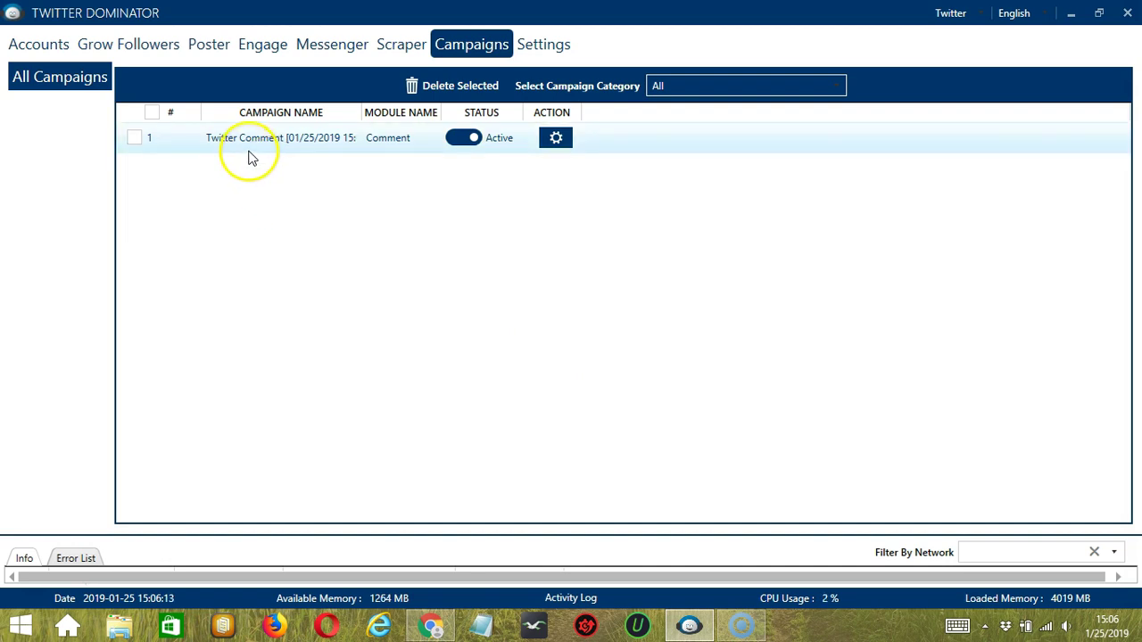
- Switch the 'Twitter Comment' campaign's status to Paused, leaving its action menu unused
click(467, 137)
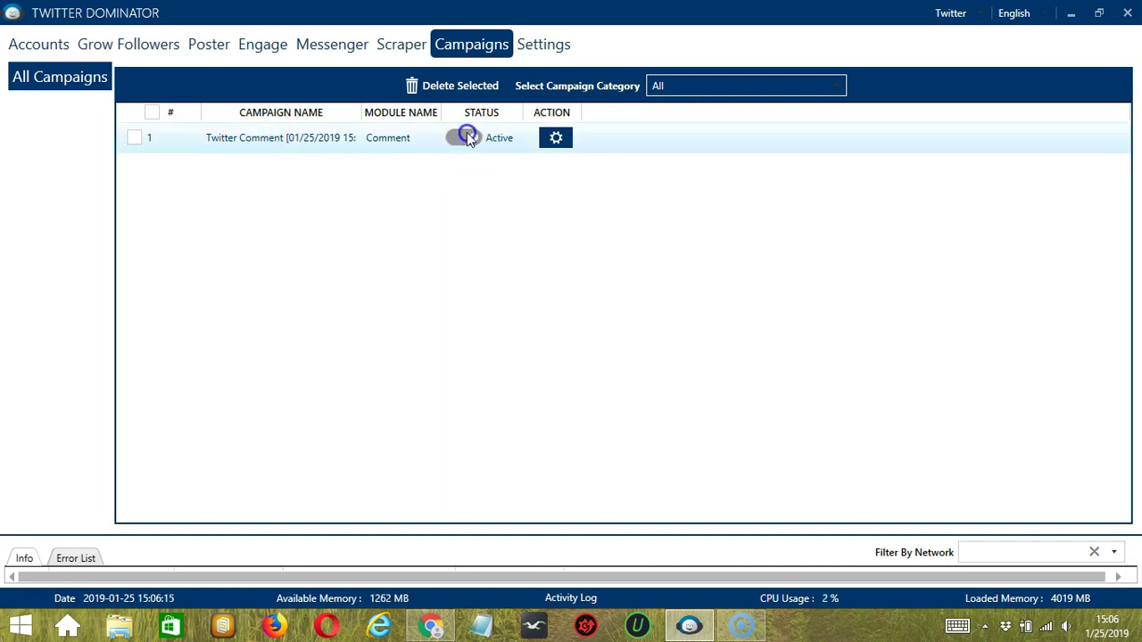
click(559, 139)
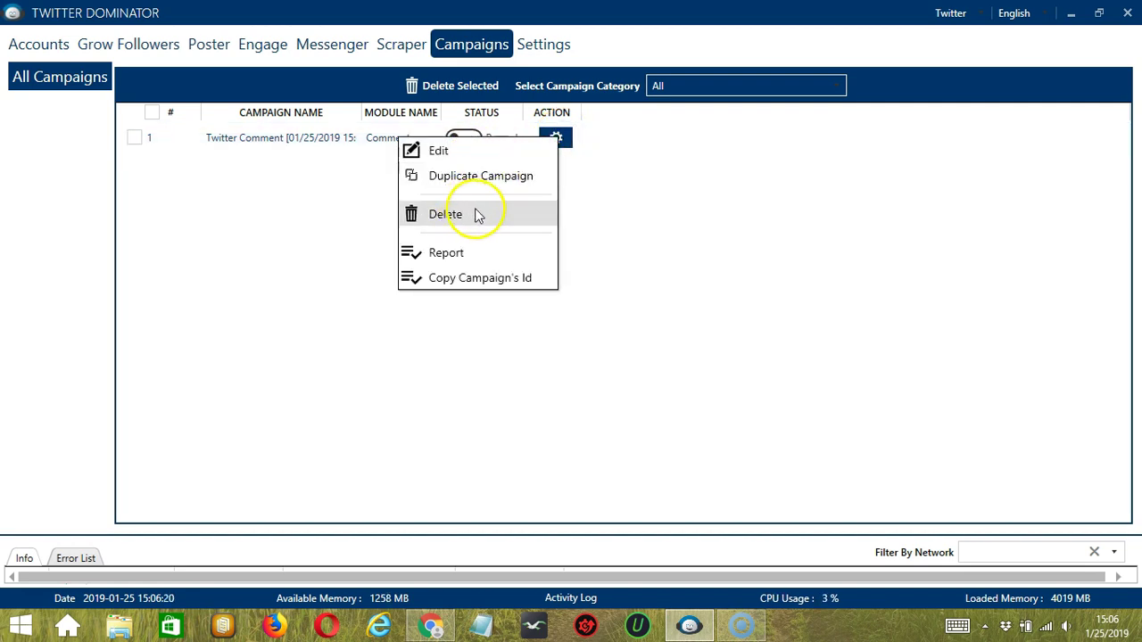
click(632, 217)
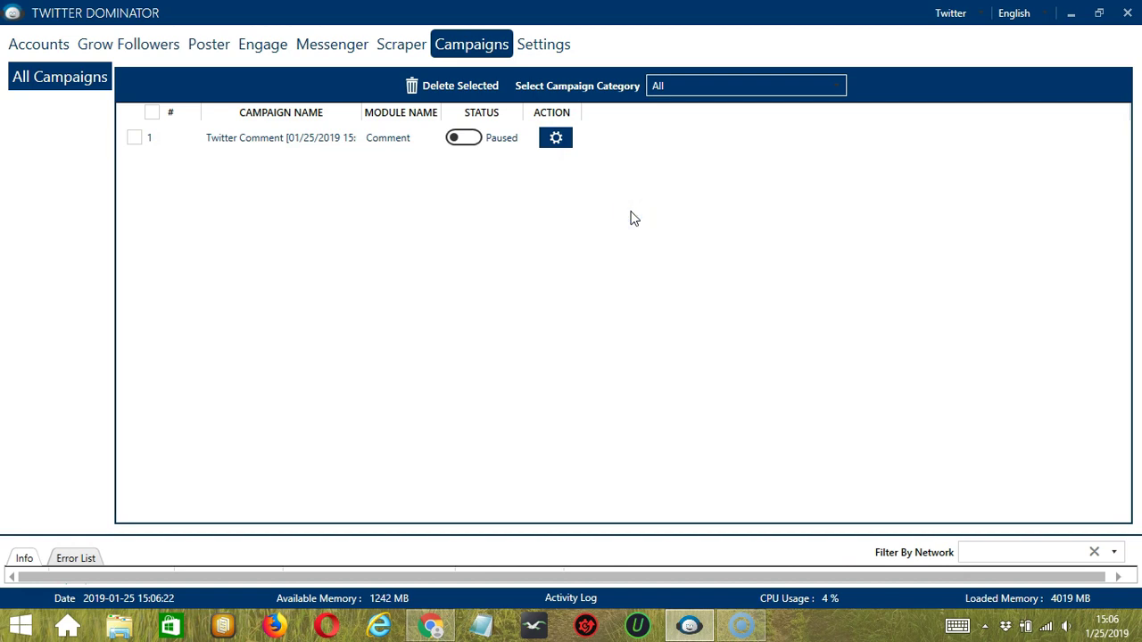